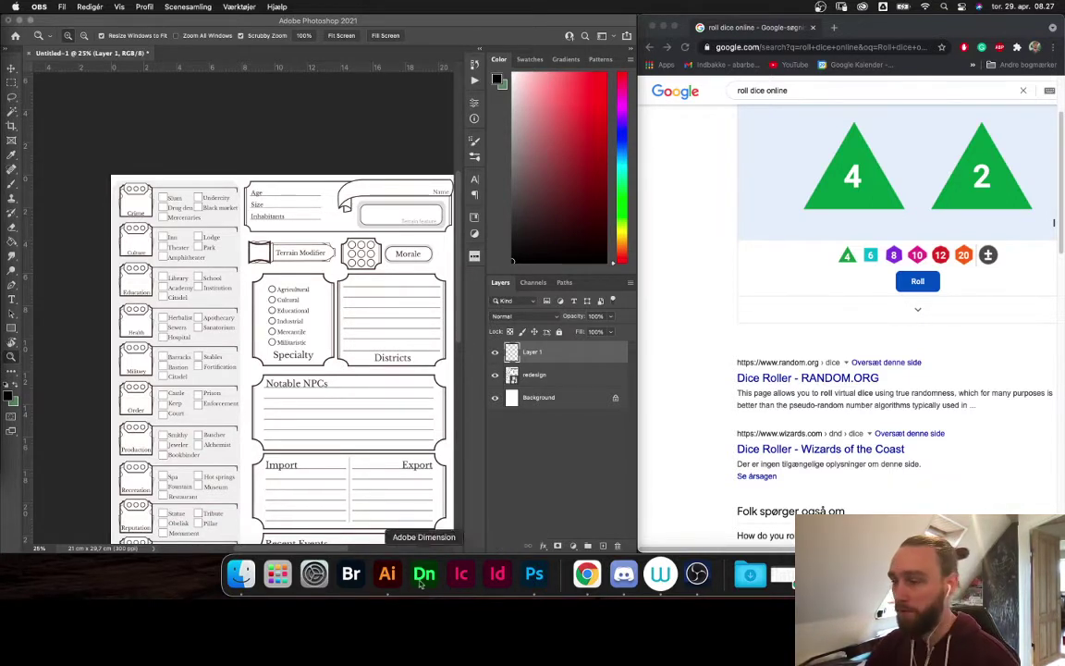
Switch to Chrome, merge The Towninator document into the dice roller's window as a tab, and show the full dice roller
{"action": "right_click", "coordinate": [586, 574]}
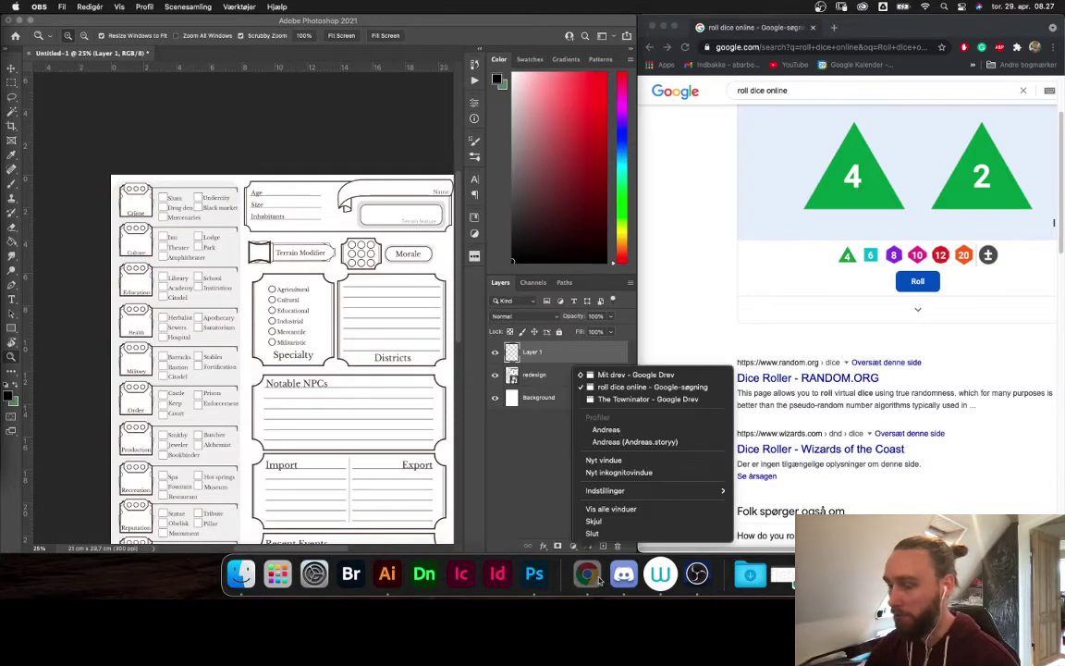
{"action": "left_click", "coordinate": [629, 398]}
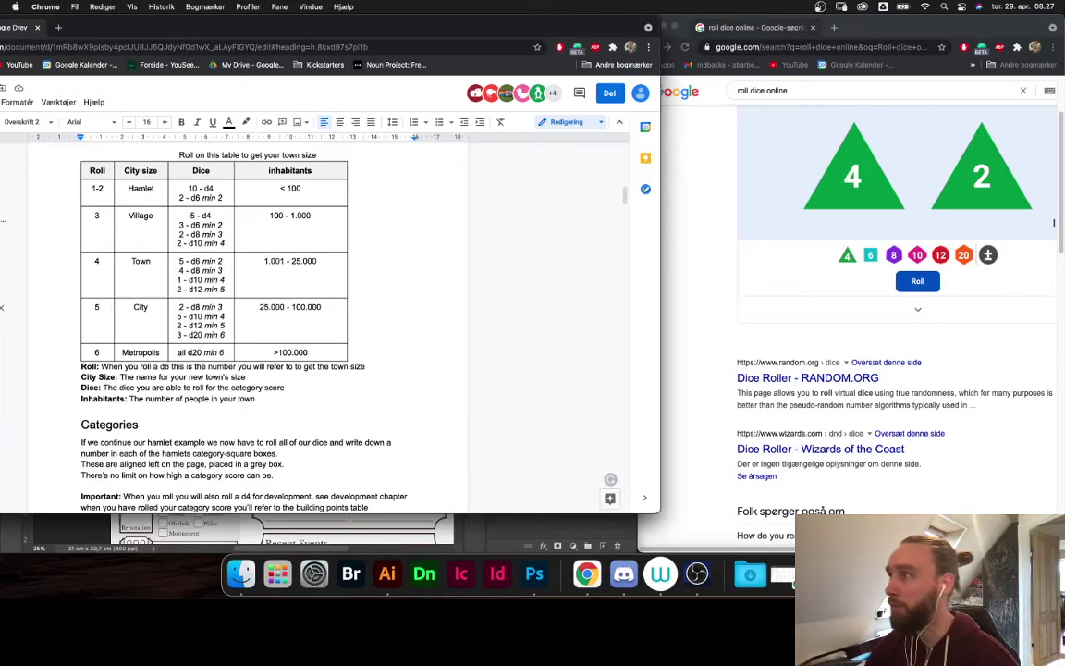
{"action": "left_click_drag", "start_coordinate": [2, 23], "coordinate": [869, 26]}
{"action": "left_click", "coordinate": [747, 28]}
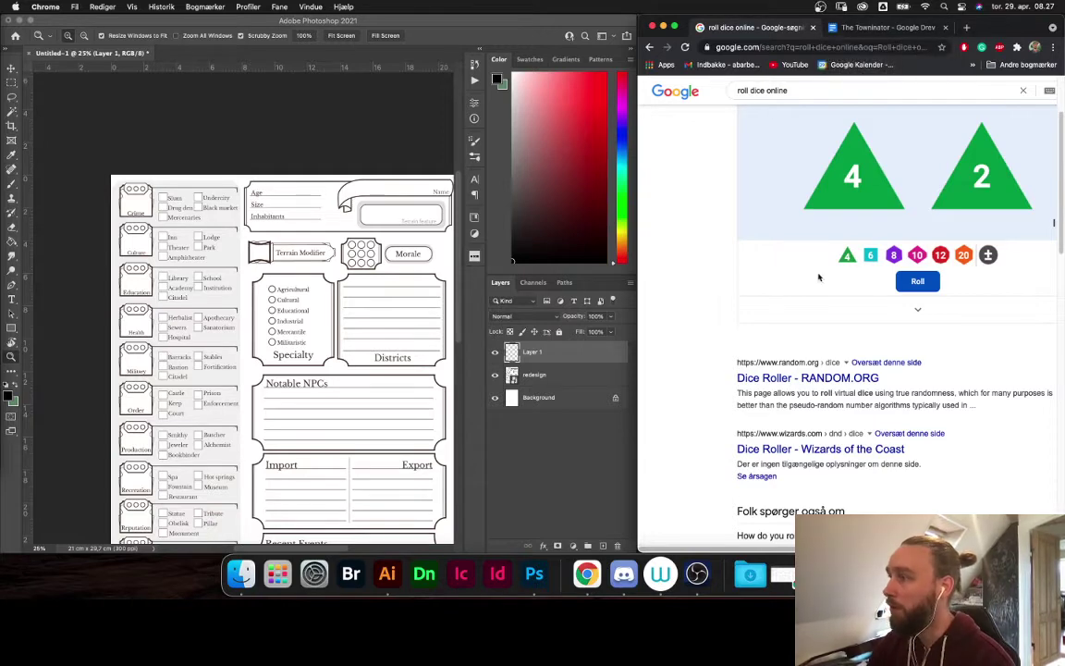
{"action": "scroll", "coordinate": [790, 373], "scroll_direction": "up", "scroll_amount": 1}
{"action": "scroll", "coordinate": [778, 342], "scroll_direction": "up", "scroll_amount": 2}
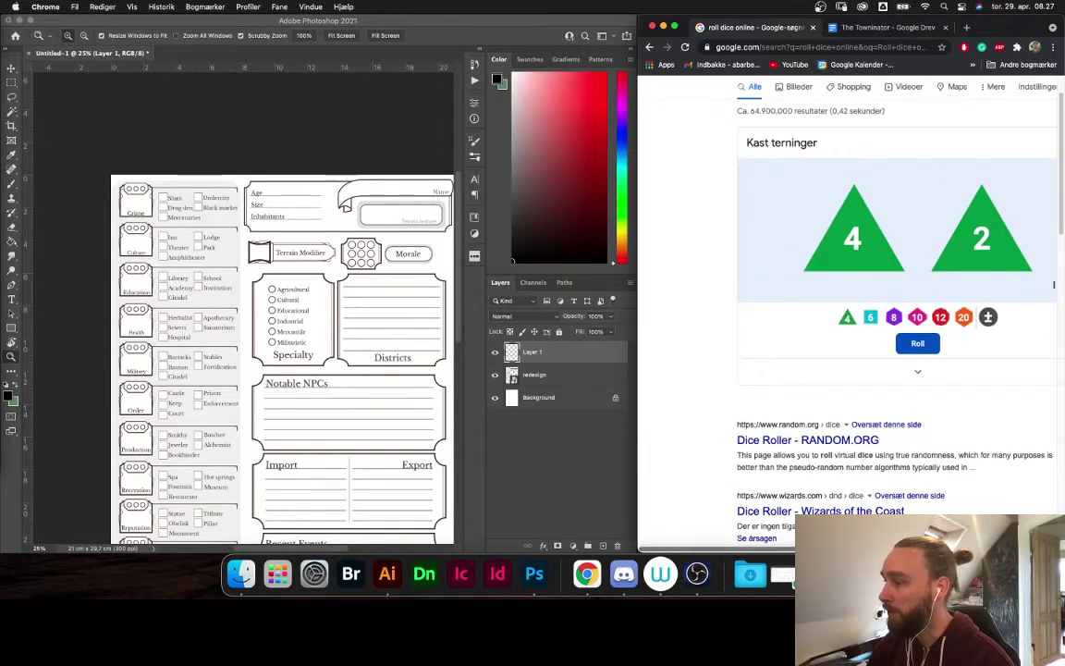
{"action": "scroll", "coordinate": [925, 278], "scroll_direction": "right", "scroll_amount": 3}
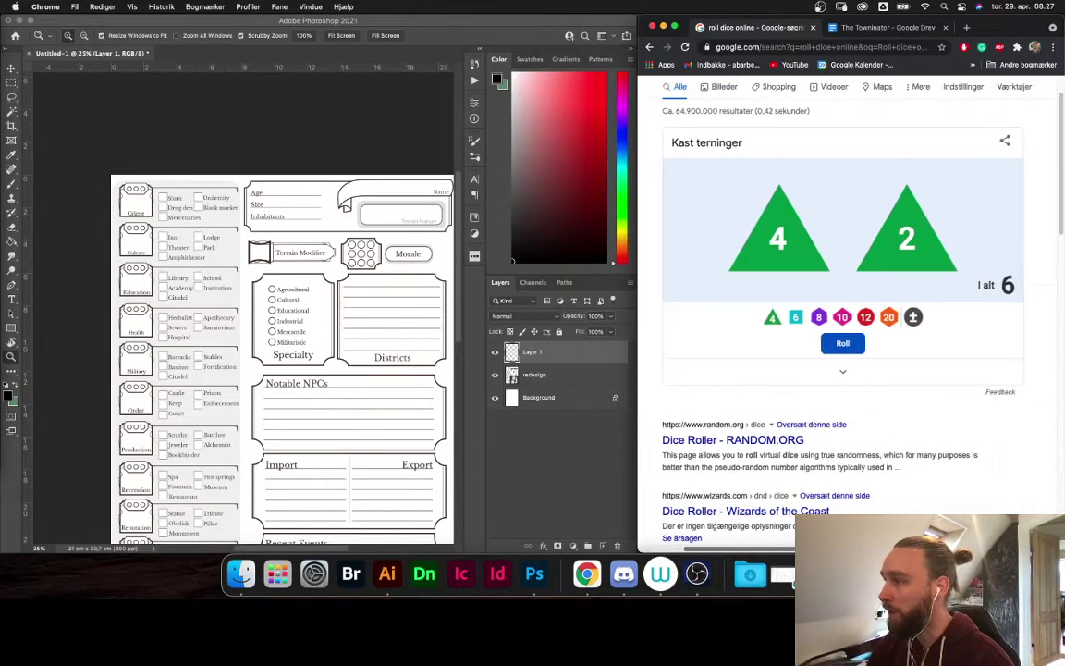
{"action": "left_click", "coordinate": [453, 50]}
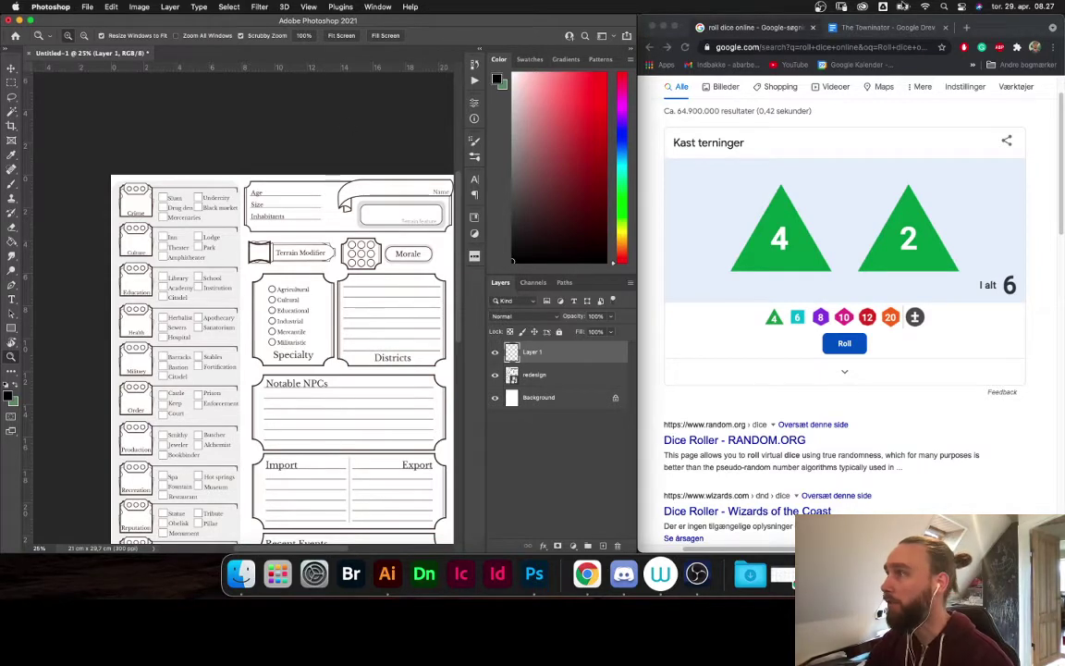
Show the complete town size table in The Towninator document
{"action": "left_click", "coordinate": [888, 27]}
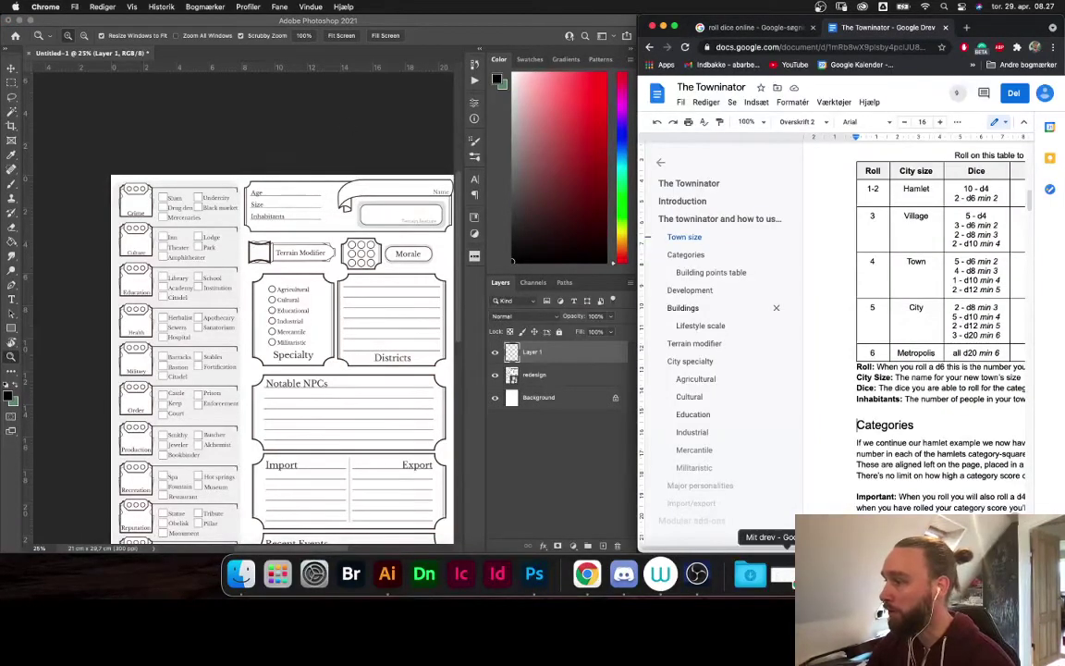
{"action": "left_click", "coordinate": [841, 490]}
{"action": "scroll", "coordinate": [841, 490], "scroll_direction": "right", "scroll_amount": 3}
{"action": "scroll", "coordinate": [811, 417], "scroll_direction": "up", "scroll_amount": 2}
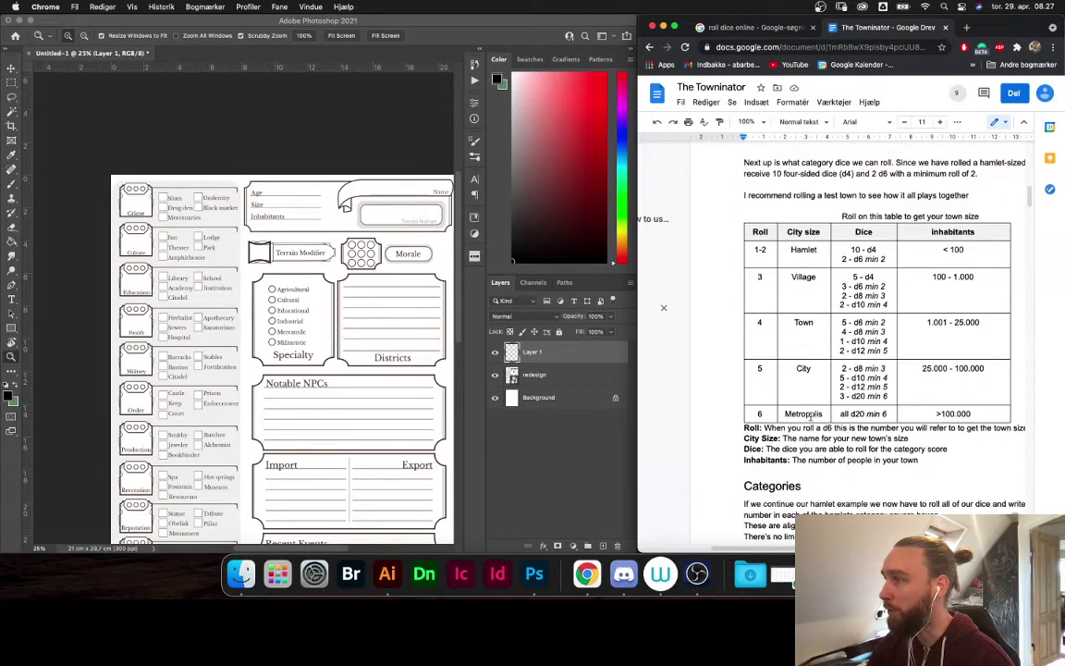
Replace the two d4 dice in the online roller with a single d6 roll and look it up in the town size table
{"action": "left_click", "coordinate": [749, 27]}
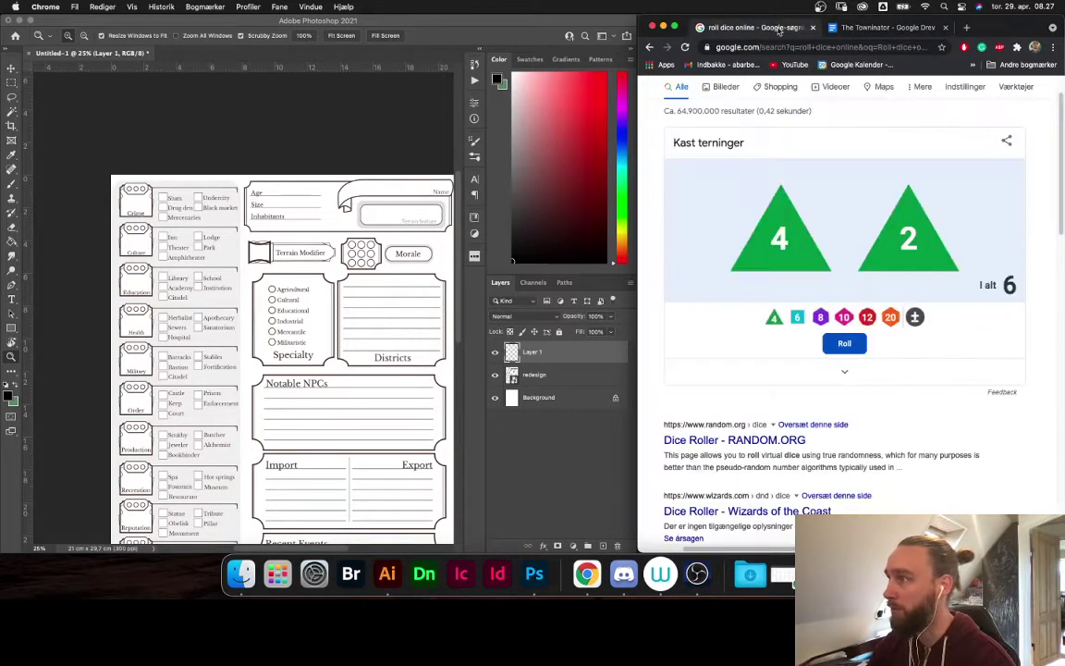
{"action": "left_click", "coordinate": [905, 233]}
{"action": "left_click", "coordinate": [806, 233]}
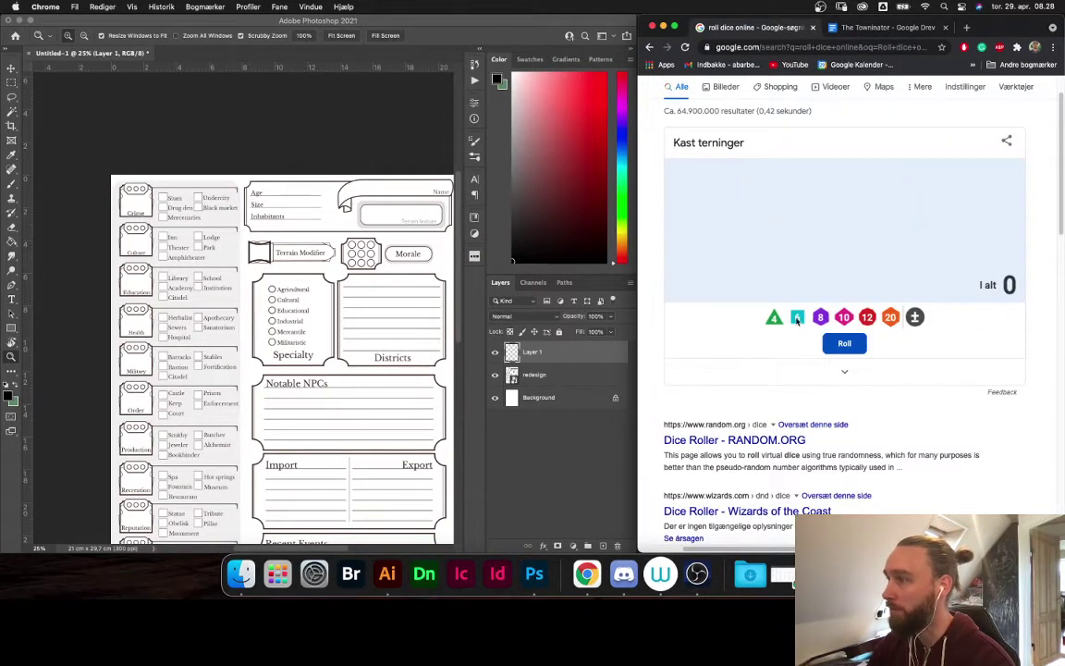
{"action": "left_click", "coordinate": [797, 319]}
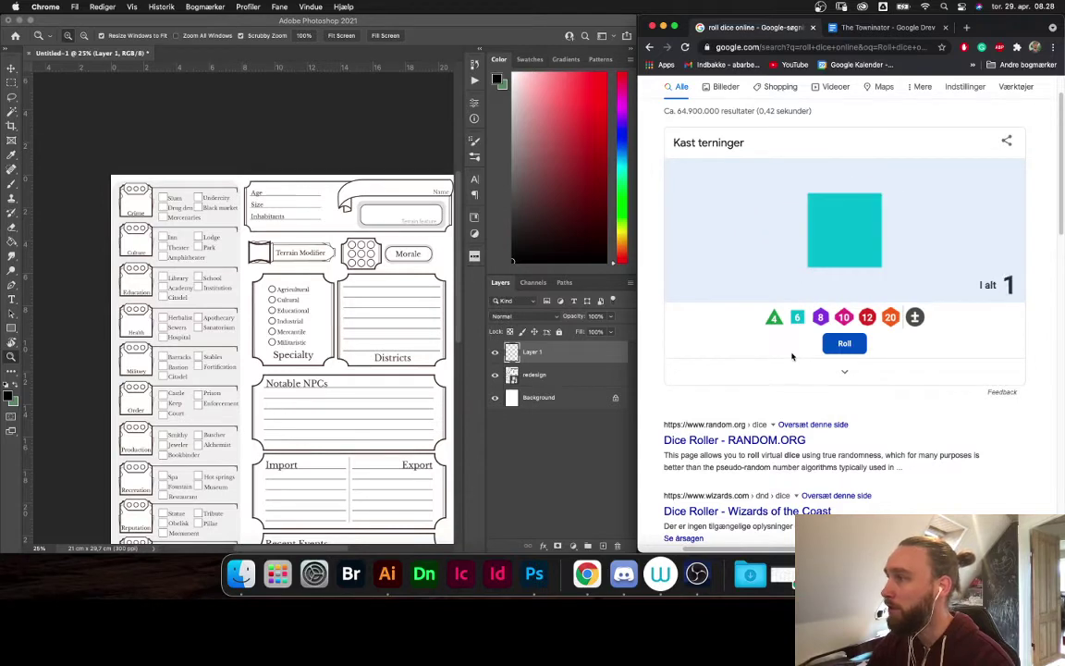
{"action": "left_click", "coordinate": [871, 29]}
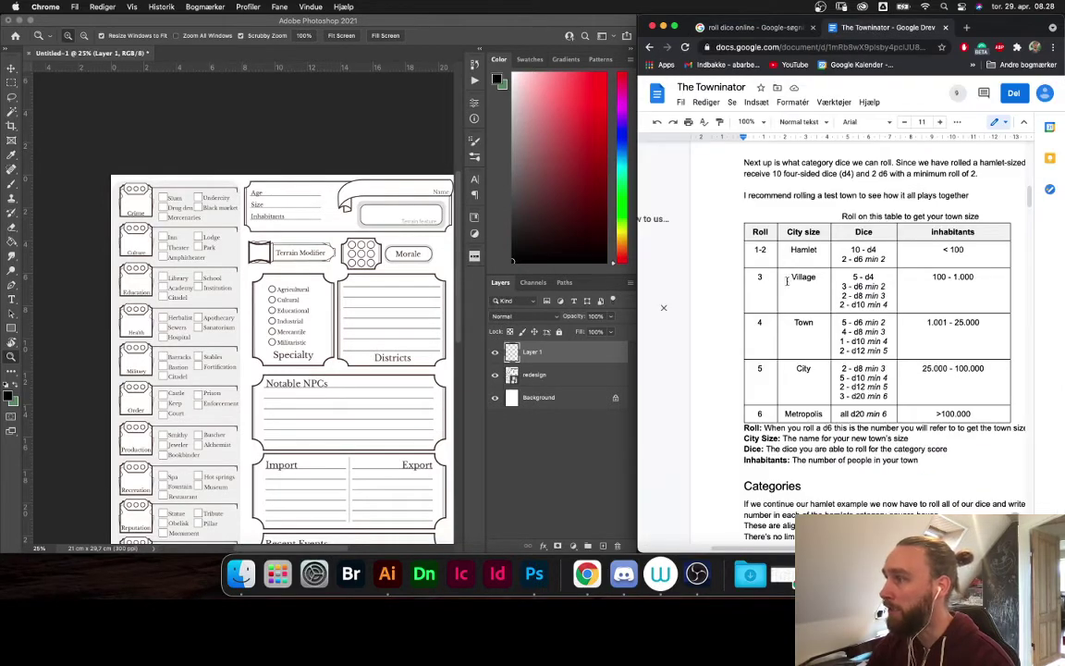
{"action": "left_click", "coordinate": [330, 114]}
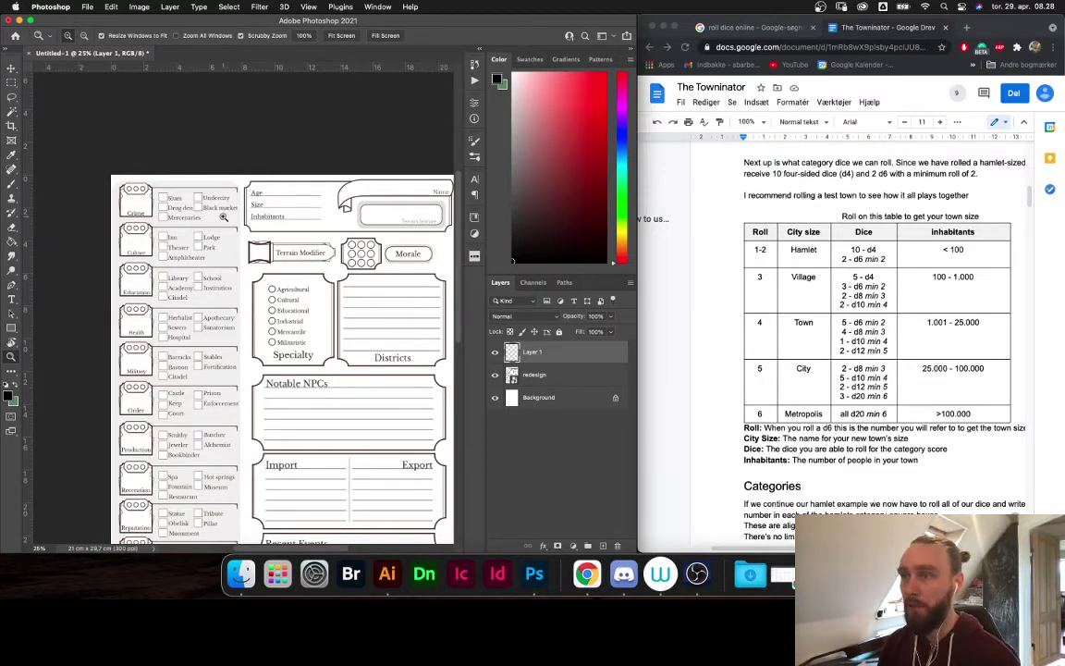
{"action": "key", "text": "shift+Tab"}
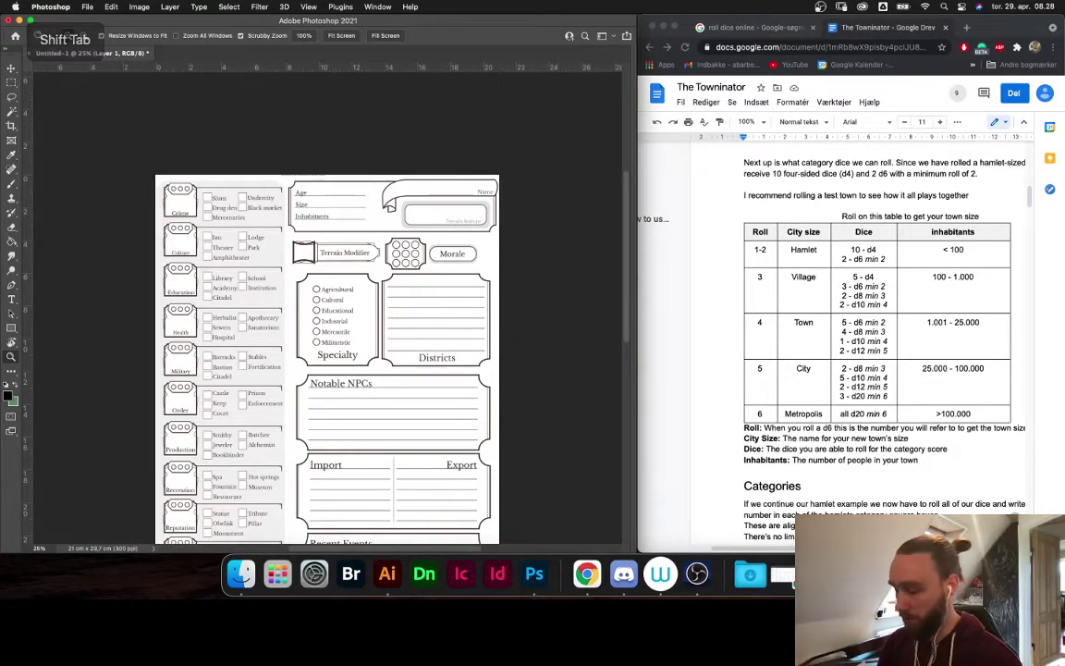
{"action": "key", "text": "shift+Tab"}
{"action": "left_click", "coordinate": [108, 581]}
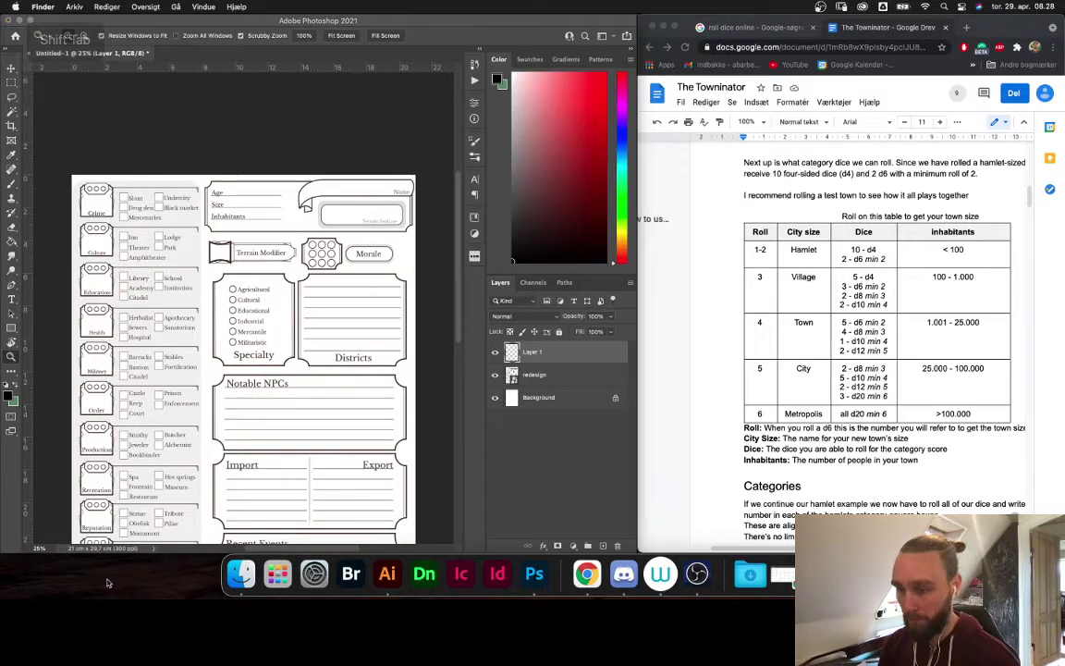
Switch to Photoshop and handwrite City on the sheet's Size line with the Brush tool
{"action": "left_click", "coordinate": [349, 152]}
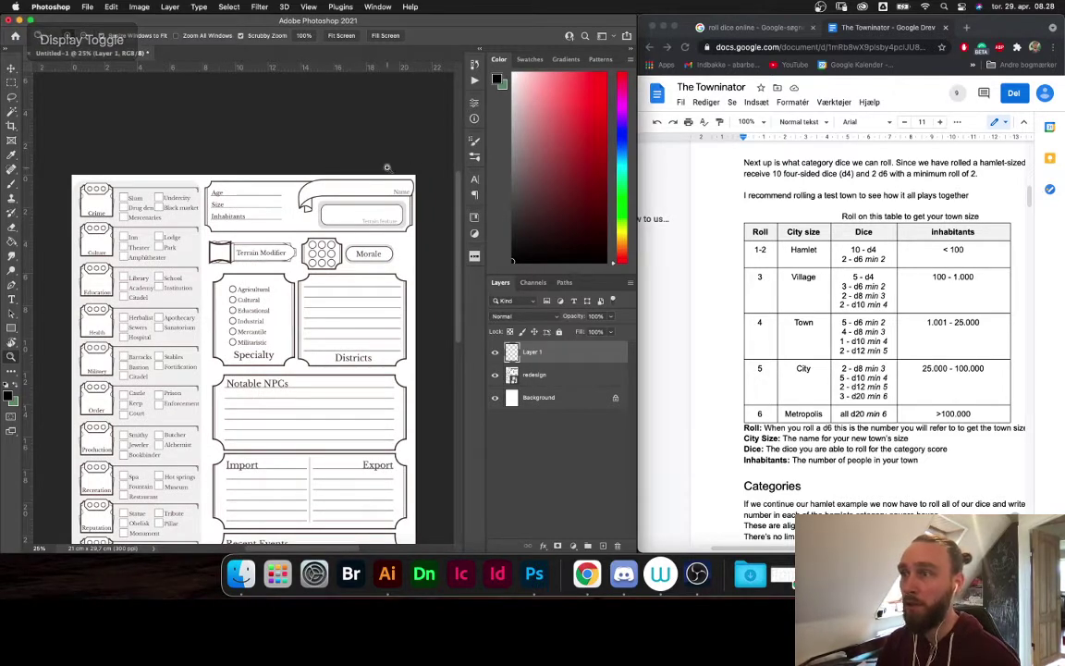
{"action": "left_click_drag", "start_coordinate": [225, 187], "coordinate": [334, 185]}
{"action": "key", "text": "b"}
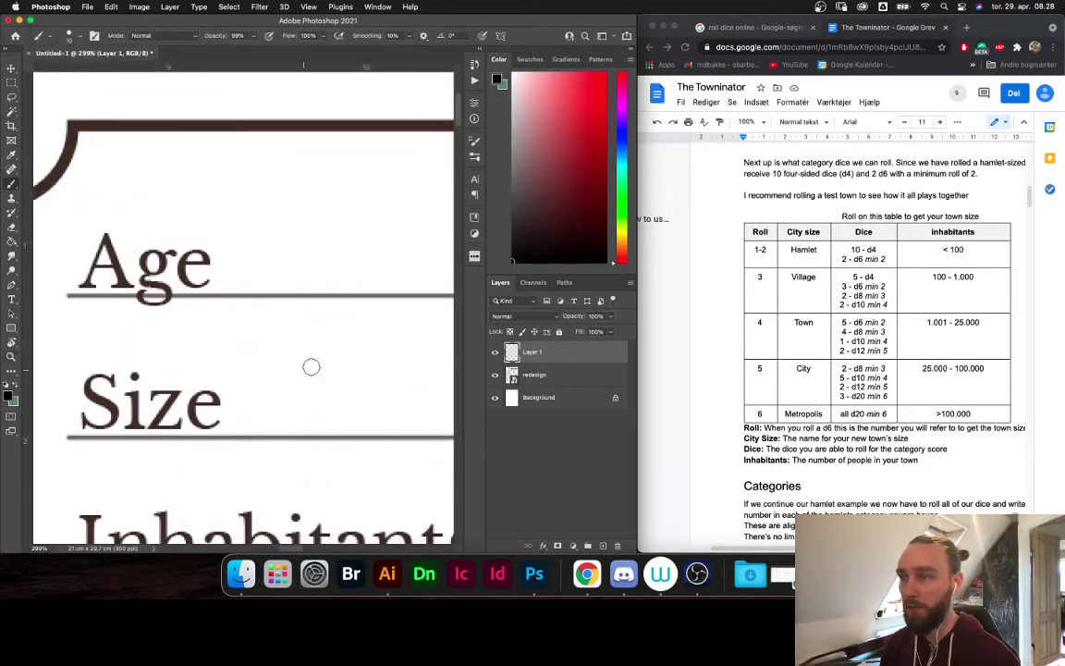
{"action": "key", "text": "z"}
{"action": "mouse_move", "coordinate": [336, 352]}
{"action": "left_mouse_down"}
{"action": "mouse_move", "coordinate": [299, 354]}
{"action": "mouse_move", "coordinate": [310, 354]}
{"action": "left_mouse_up"}
{"action": "mouse_move", "coordinate": [333, 354]}
{"action": "left_mouse_down"}
{"action": "mouse_move", "coordinate": [266, 270]}
{"action": "mouse_move", "coordinate": [325, 305]}
{"action": "mouse_move", "coordinate": [323, 324]}
{"action": "left_mouse_up"}
{"action": "key", "text": "b"}
{"action": "left_click", "coordinate": [332, 264]}
{"action": "left_click_drag", "start_coordinate": [364, 254], "coordinate": [347, 314]}
{"action": "mouse_move", "coordinate": [344, 285]}
{"action": "left_mouse_down"}
{"action": "mouse_move", "coordinate": [378, 281]}
{"action": "mouse_move", "coordinate": [368, 338]}
{"action": "mouse_move", "coordinate": [233, 262]}
{"action": "left_mouse_up"}
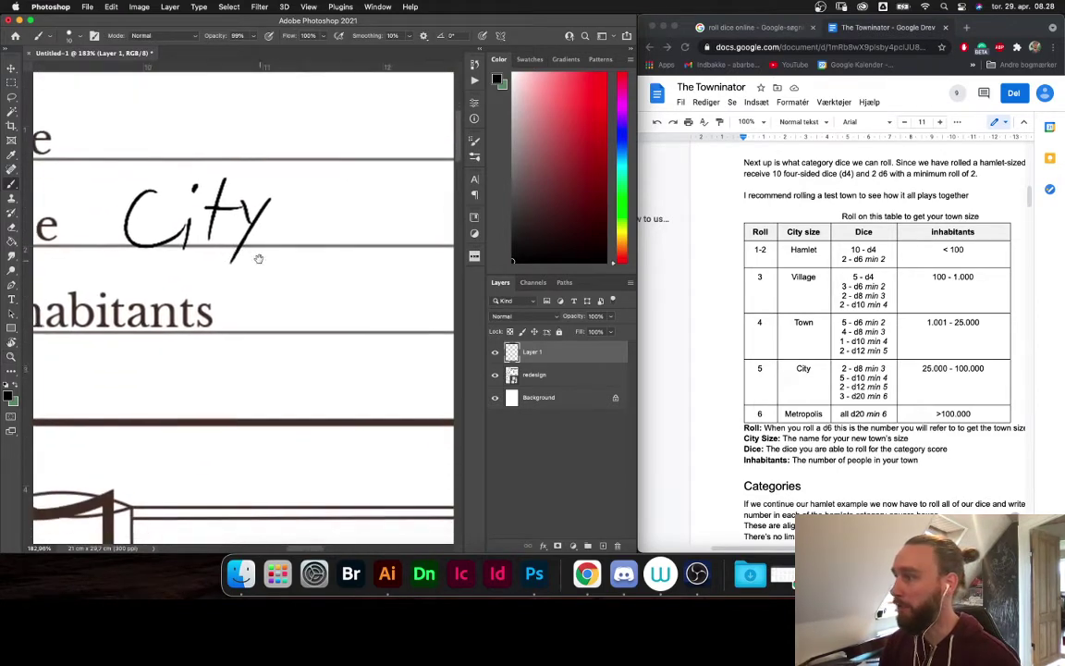
Handwrite 50.000 on the sheet's Inhabitants line with the Brush tool
{"action": "key", "text": "z"}
{"action": "mouse_move", "coordinate": [347, 308]}
{"action": "left_mouse_down"}
{"action": "mouse_move", "coordinate": [316, 312]}
{"action": "mouse_move", "coordinate": [269, 286]}
{"action": "mouse_move", "coordinate": [246, 296]}
{"action": "left_mouse_up"}
{"action": "key", "text": "b"}
{"action": "mouse_move", "coordinate": [251, 263]}
{"action": "left_mouse_down"}
{"action": "mouse_move", "coordinate": [259, 289]}
{"action": "mouse_move", "coordinate": [260, 261]}
{"action": "mouse_move", "coordinate": [300, 297]}
{"action": "mouse_move", "coordinate": [311, 286]}
{"action": "mouse_move", "coordinate": [358, 294]}
{"action": "mouse_move", "coordinate": [274, 313]}
{"action": "mouse_move", "coordinate": [321, 272]}
{"action": "left_mouse_up"}
{"action": "key", "text": "z"}
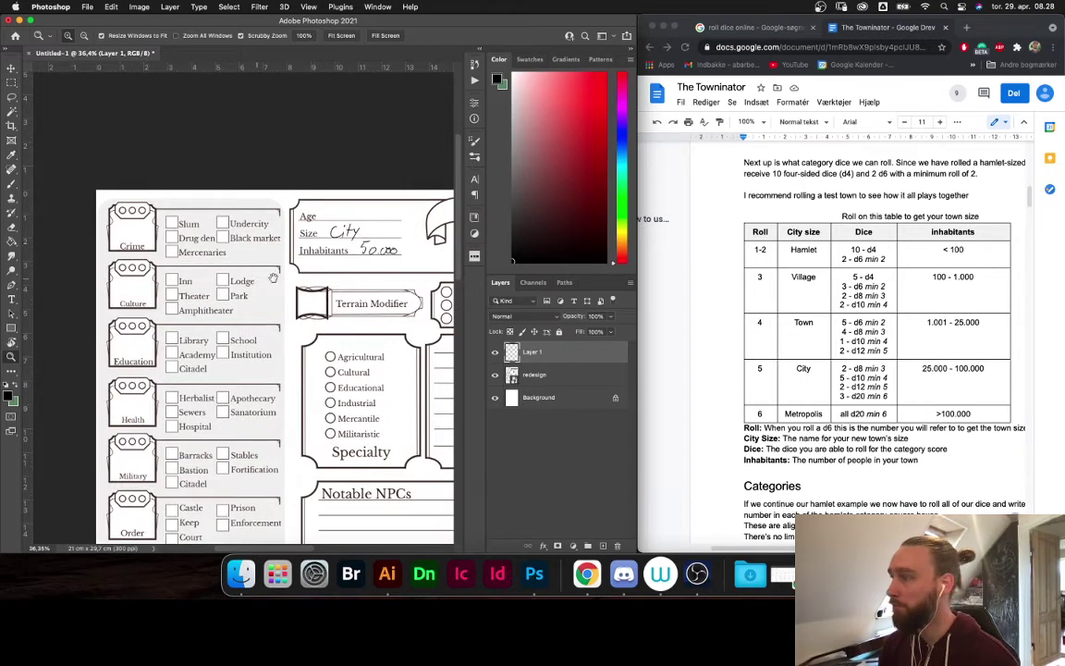
Review the category boxes on the sheet and the dice listed for a City in The Towninator's town size table
{"action": "scroll", "coordinate": [305, 236], "scroll_direction": "right", "scroll_amount": 2}
{"action": "scroll", "coordinate": [305, 236], "scroll_direction": "down", "scroll_amount": 1}
{"action": "key", "text": "b"}
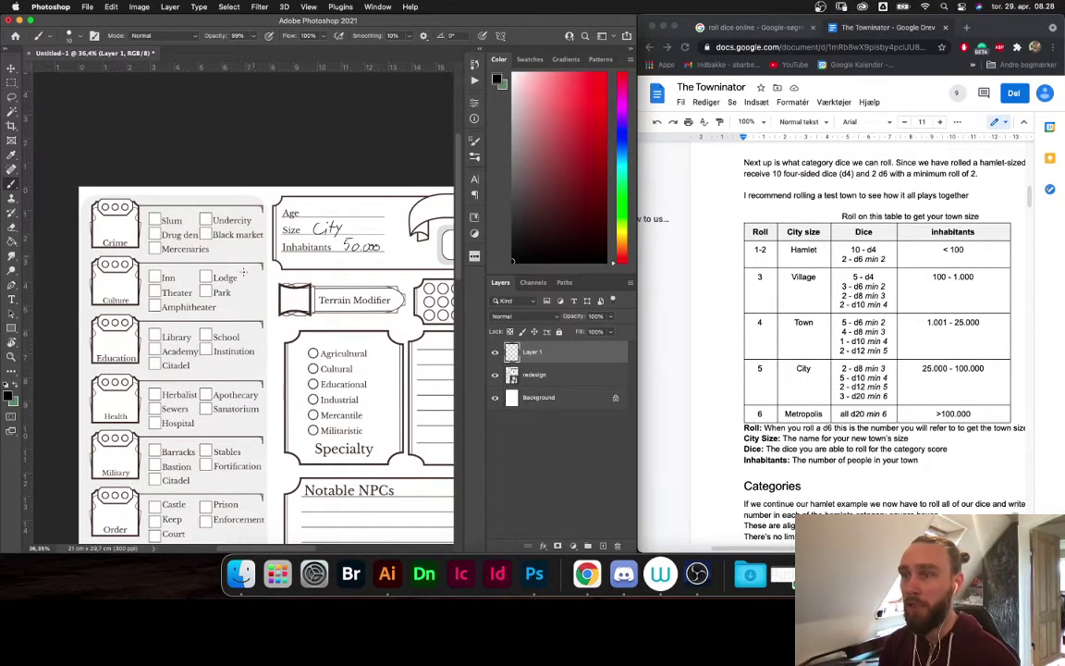
{"action": "scroll", "coordinate": [275, 335], "scroll_direction": "down", "scroll_amount": 1}
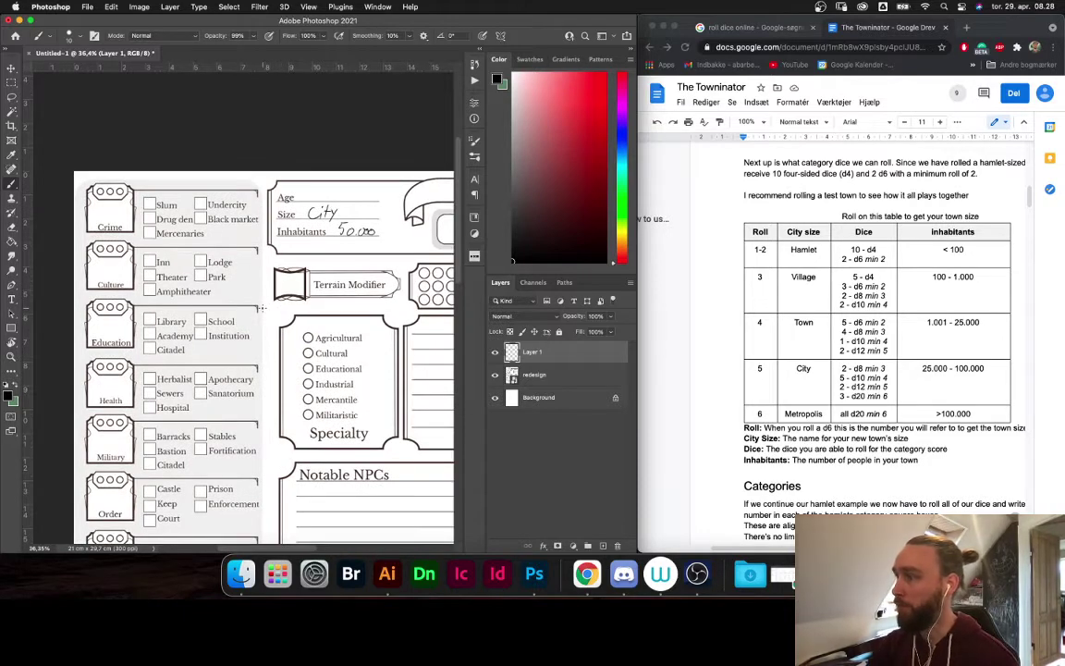
{"action": "left_click", "coordinate": [857, 375]}
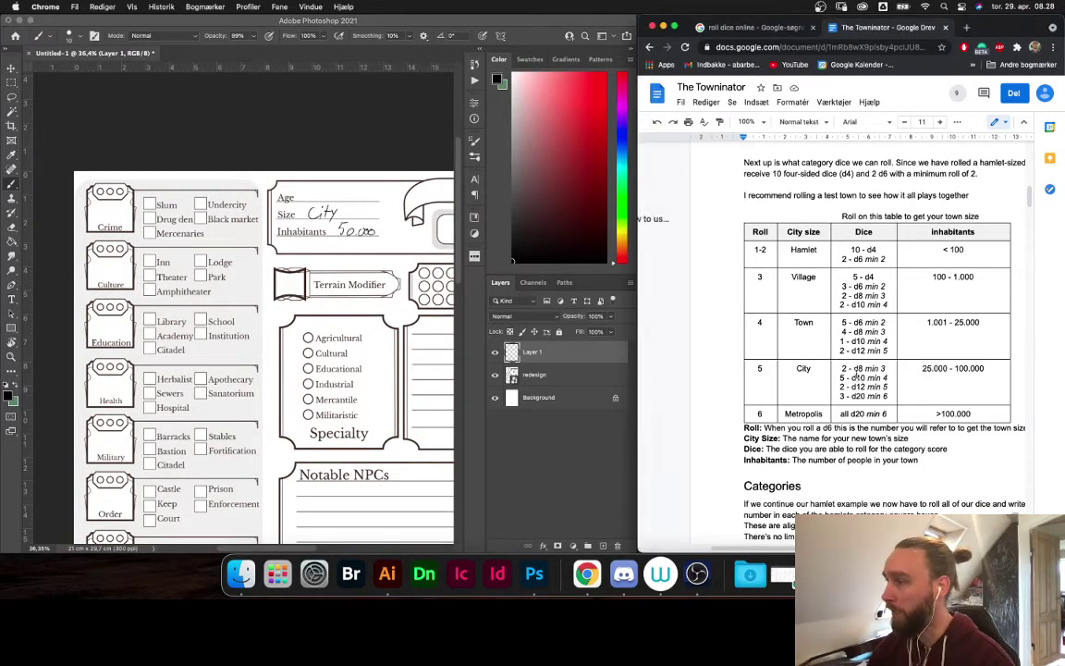
{"action": "left_click", "coordinate": [842, 371]}
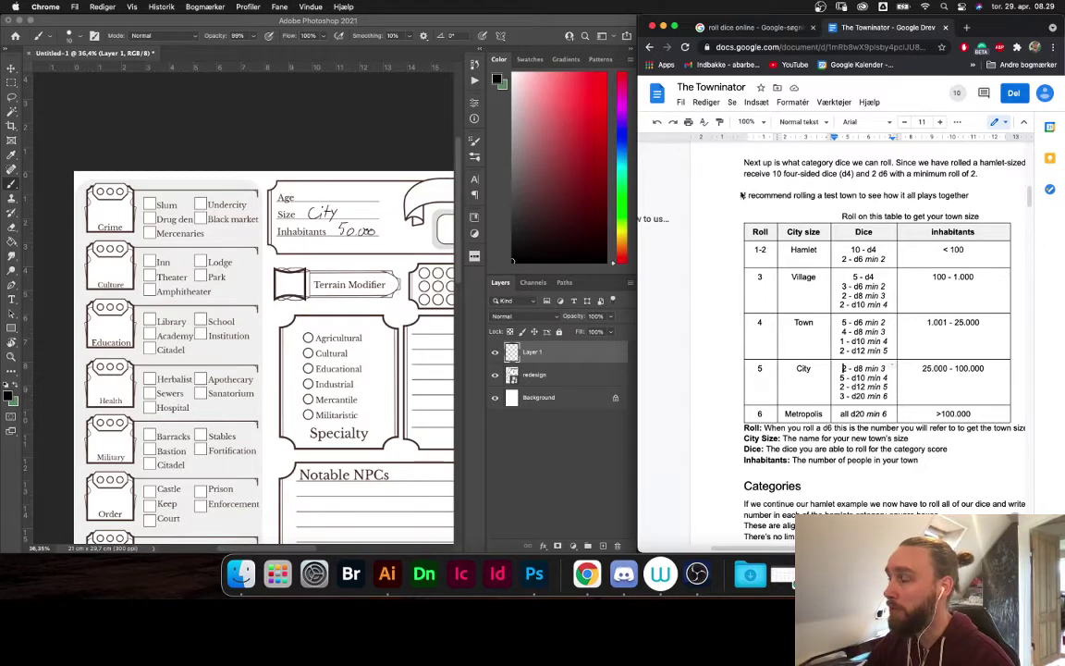
Clear the d6 from the online dice roller and roll one d8 together with one d4
{"action": "left_click", "coordinate": [751, 27]}
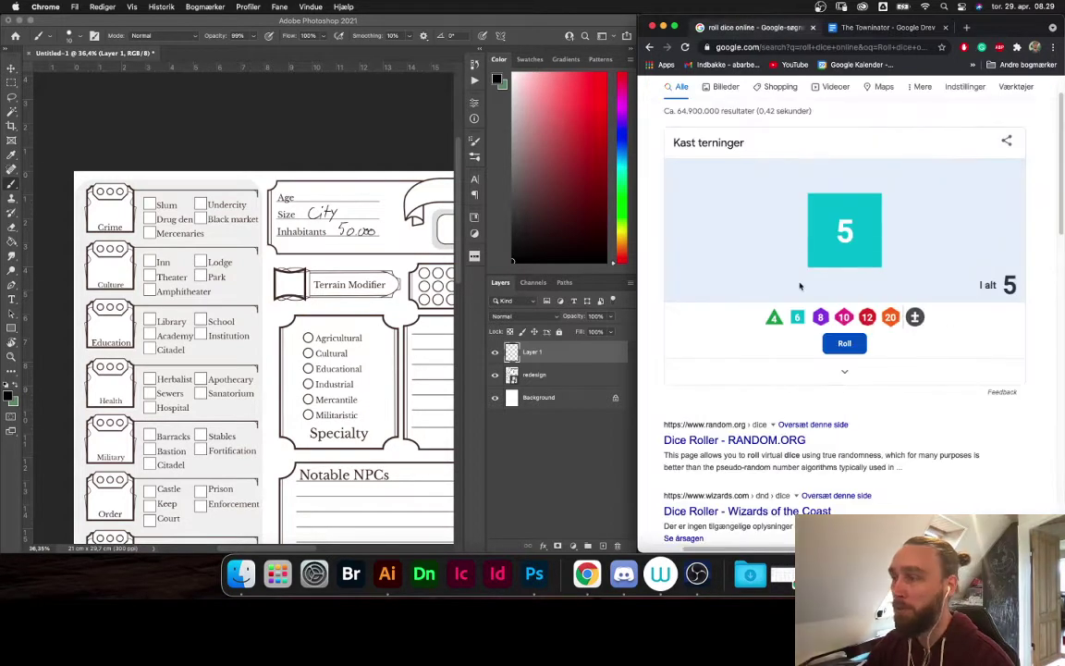
{"action": "left_click", "coordinate": [827, 251]}
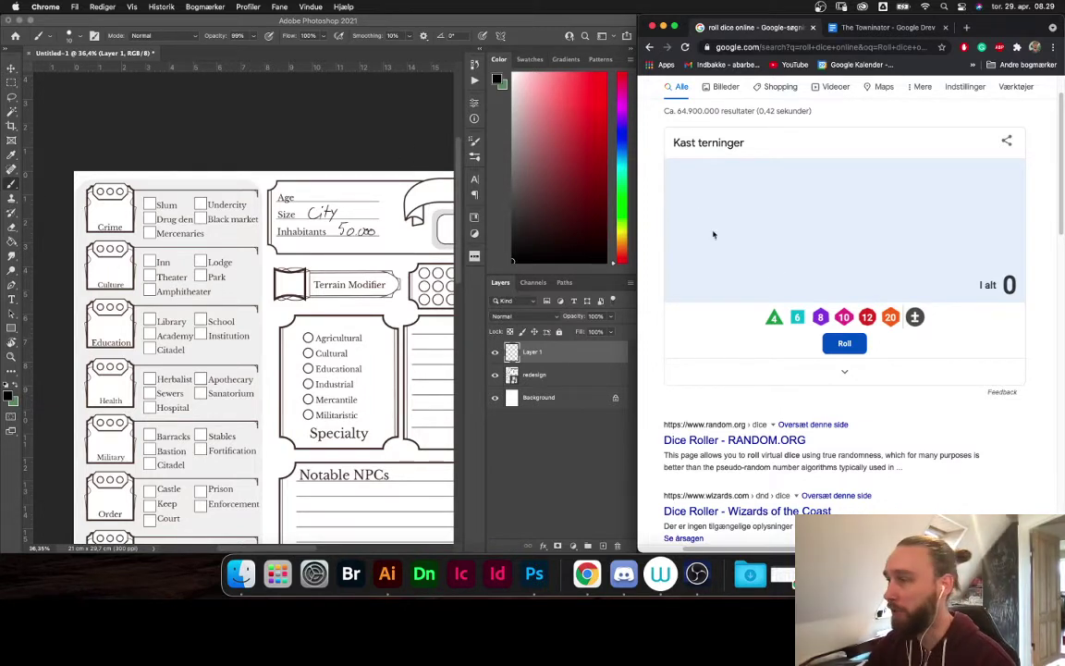
{"action": "left_click", "coordinate": [821, 319]}
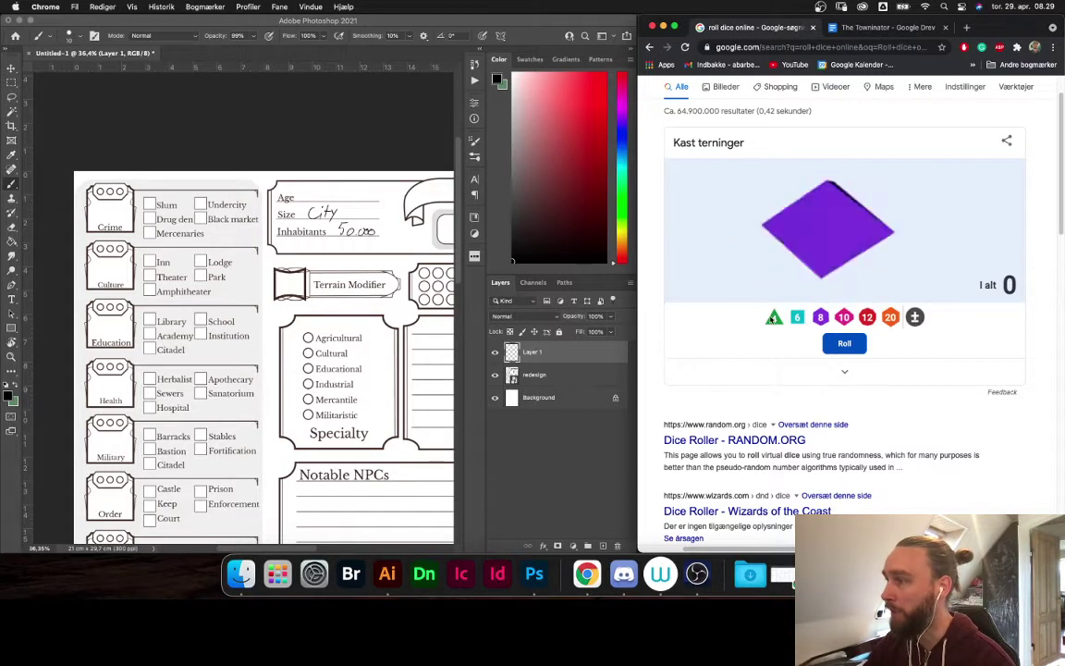
{"action": "left_click", "coordinate": [775, 319]}
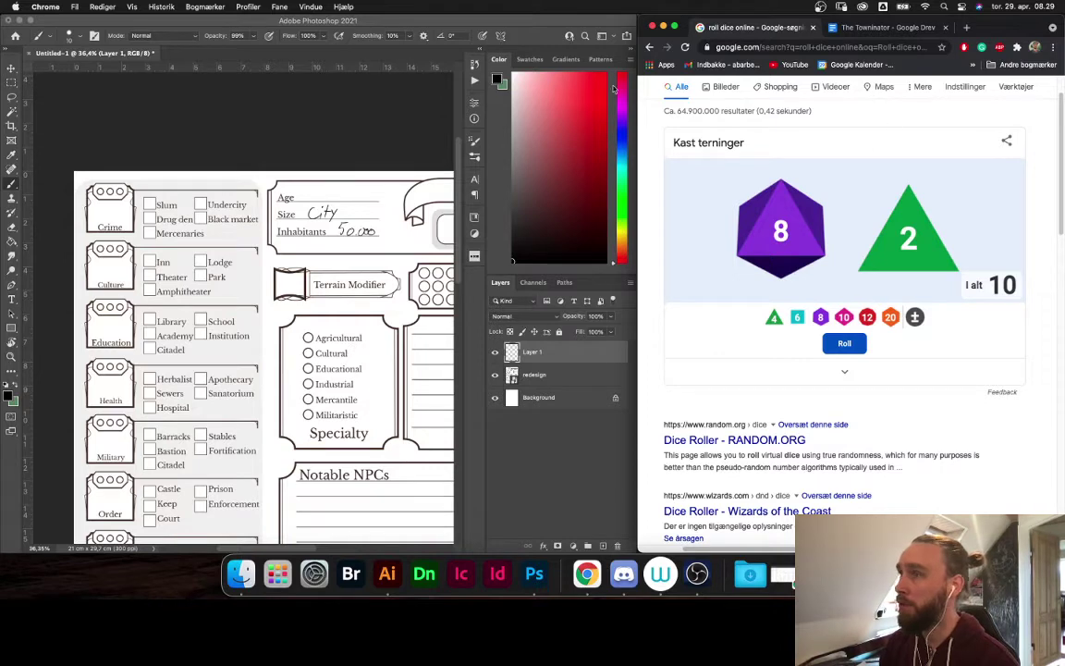
In Photoshop, brush the score 8 into the Crime box and fill in two of its three development circles
{"action": "left_click", "coordinate": [432, 16]}
{"action": "key", "text": "z"}
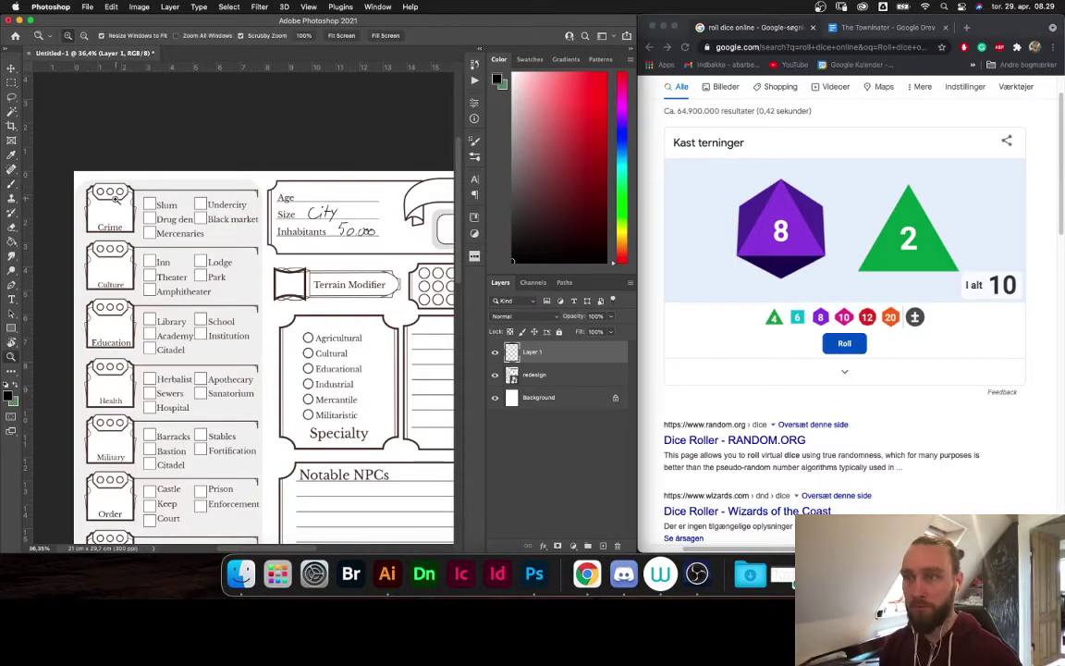
{"action": "mouse_move", "coordinate": [111, 199]}
{"action": "left_mouse_down"}
{"action": "mouse_move", "coordinate": [165, 191]}
{"action": "mouse_move", "coordinate": [230, 222]}
{"action": "mouse_move", "coordinate": [249, 215]}
{"action": "mouse_move", "coordinate": [179, 220]}
{"action": "mouse_move", "coordinate": [203, 197]}
{"action": "left_mouse_up"}
{"action": "key", "text": "b"}
{"action": "mouse_move", "coordinate": [218, 157]}
{"action": "left_mouse_down"}
{"action": "mouse_move", "coordinate": [221, 192]}
{"action": "mouse_move", "coordinate": [169, 191]}
{"action": "mouse_move", "coordinate": [207, 191]}
{"action": "left_mouse_up"}
{"action": "key", "text": "z"}
{"action": "left_click_drag", "start_coordinate": [240, 228], "coordinate": [212, 233]}
{"action": "left_click_drag", "start_coordinate": [232, 252], "coordinate": [231, 154]}
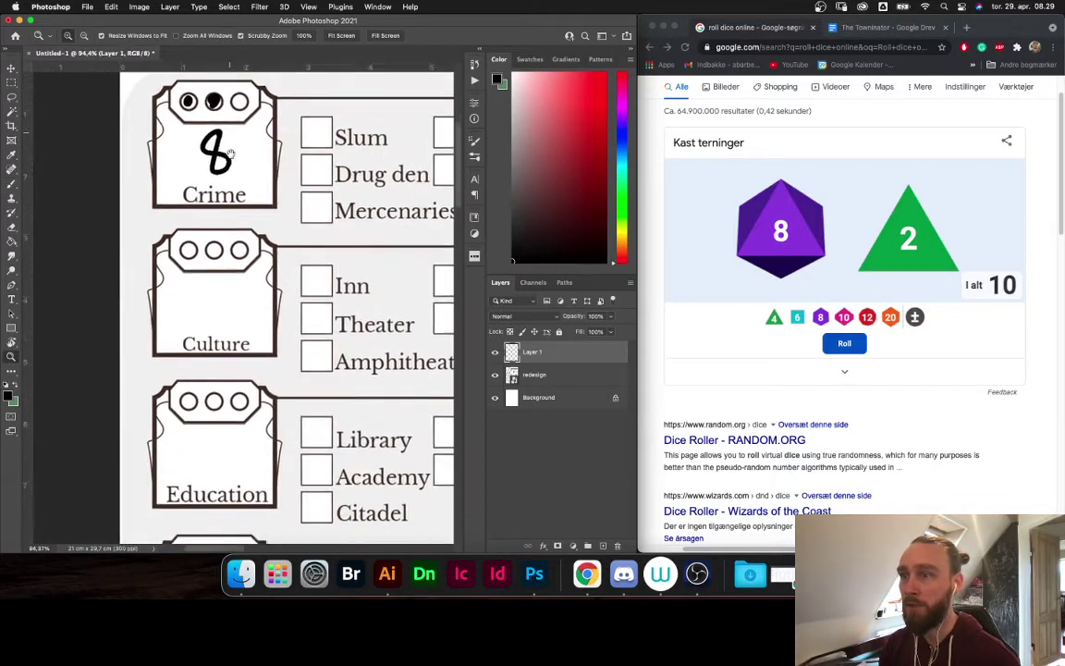
Reroll the d8 and d4 in the browser and brush the score 5 into the sheet's Culture box
{"action": "scroll", "coordinate": [230, 153], "scroll_direction": "down", "scroll_amount": 2}
{"action": "left_click", "coordinate": [843, 344]}
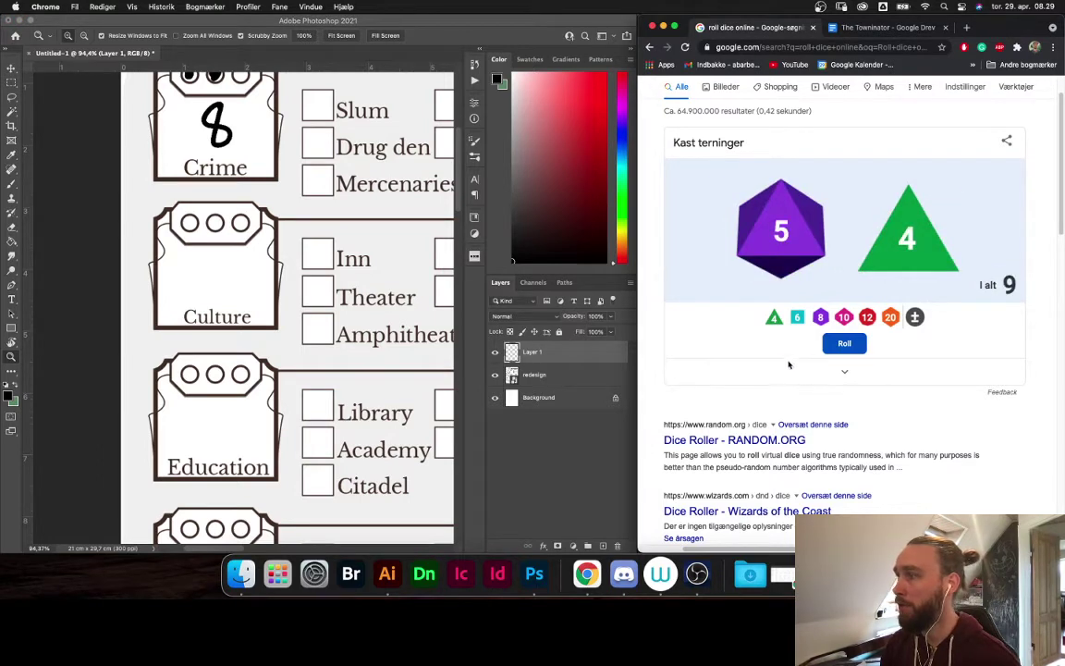
{"action": "left_click", "coordinate": [245, 291]}
{"action": "key", "text": "b"}
{"action": "mouse_move", "coordinate": [213, 260]}
{"action": "left_mouse_down"}
{"action": "mouse_move", "coordinate": [214, 290]}
{"action": "mouse_move", "coordinate": [202, 294]}
{"action": "left_mouse_up"}
{"action": "left_click_drag", "start_coordinate": [212, 260], "coordinate": [233, 258]}
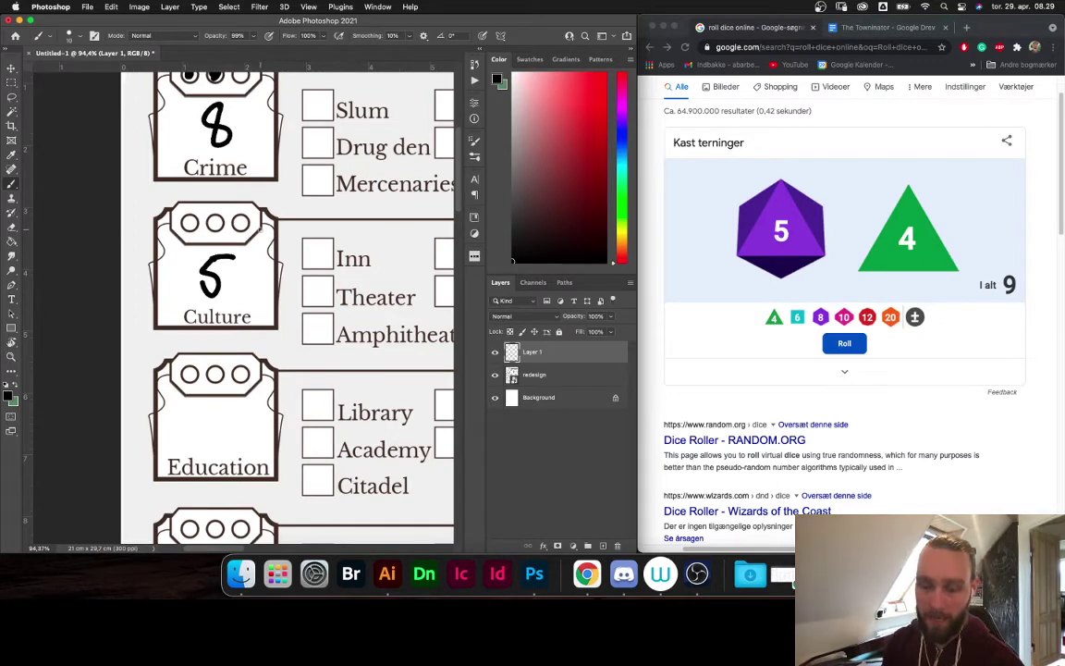
Erase the handwritten score in the Culture box and brush in 6 instead
{"action": "key", "text": "e"}
{"action": "mouse_move", "coordinate": [232, 266]}
{"action": "left_mouse_down"}
{"action": "mouse_move", "coordinate": [205, 273]}
{"action": "mouse_move", "coordinate": [216, 294]}
{"action": "mouse_move", "coordinate": [204, 283]}
{"action": "left_mouse_up"}
{"action": "key", "text": "b"}
{"action": "key", "text": "z"}
{"action": "left_click_drag", "start_coordinate": [388, 305], "coordinate": [309, 205]}
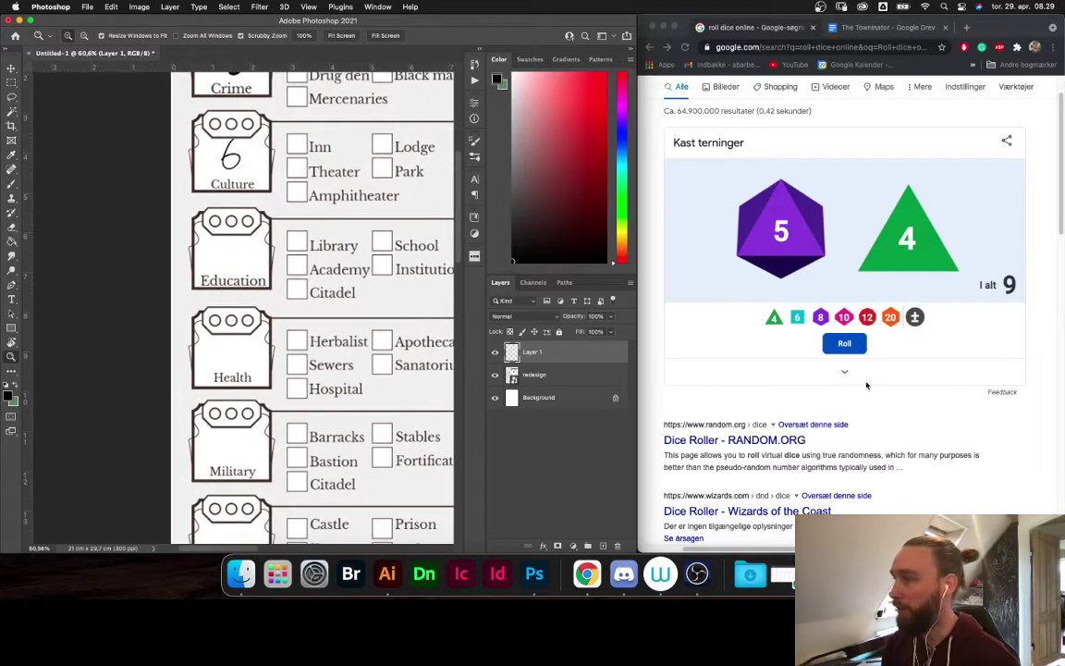
Recheck the City dice in The Towninator's town size table and return to the online dice roller
{"action": "left_click", "coordinate": [752, 345]}
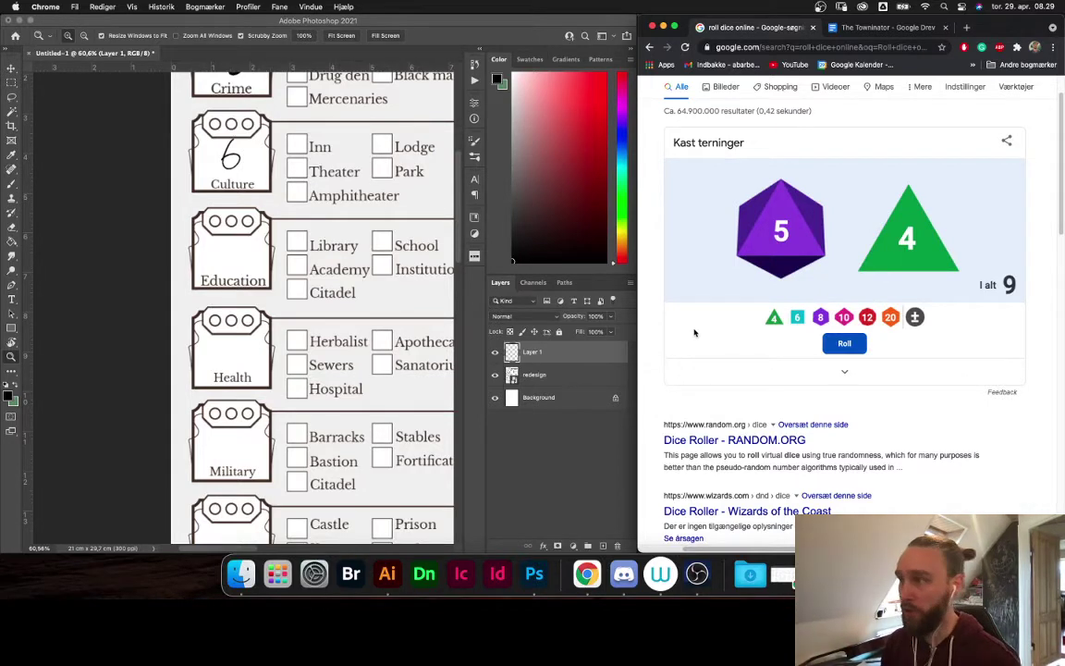
{"action": "key", "text": "ctrl+Tab"}
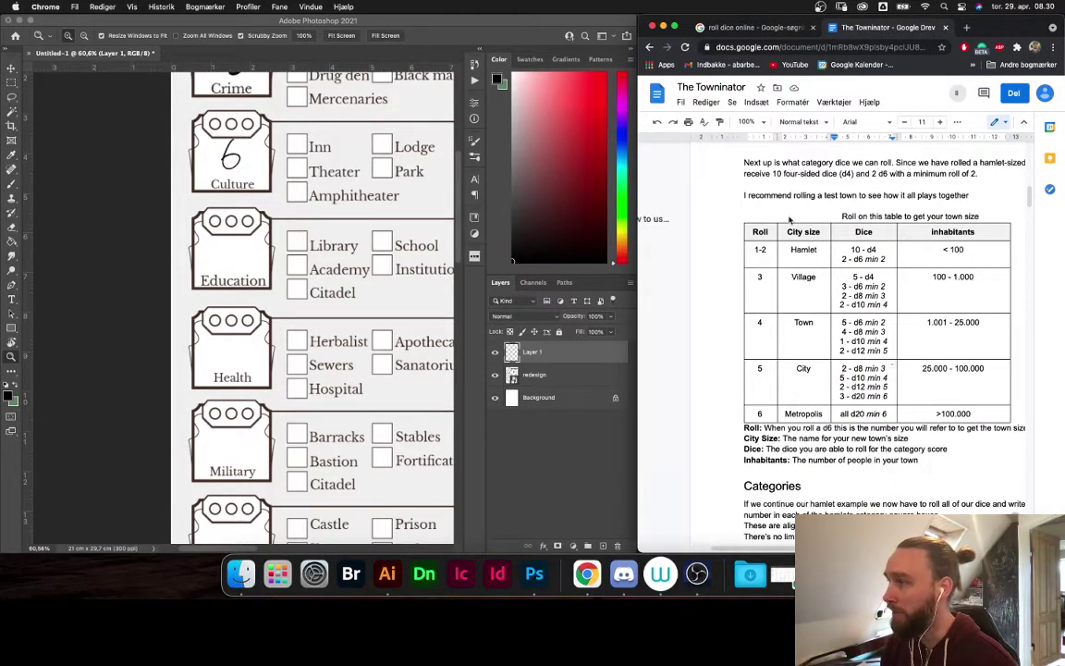
{"action": "left_click", "coordinate": [779, 30]}
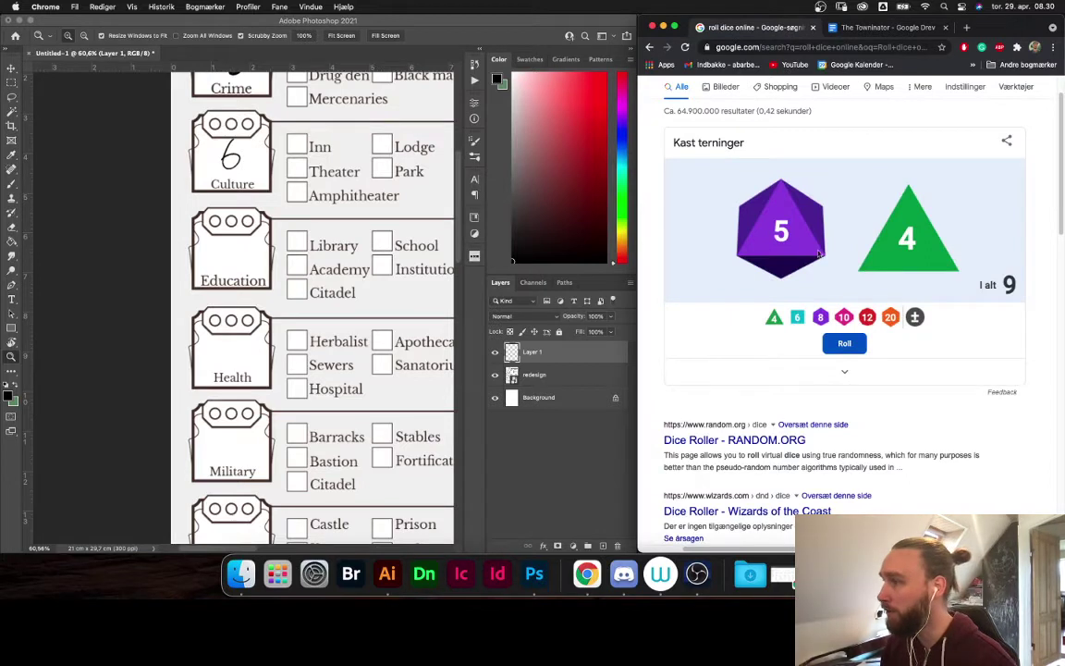
Replace the d8 with a d10 in the dice roller and brush the score 5 into the Education box in Photoshop
{"action": "left_click", "coordinate": [783, 248]}
{"action": "left_click", "coordinate": [843, 318]}
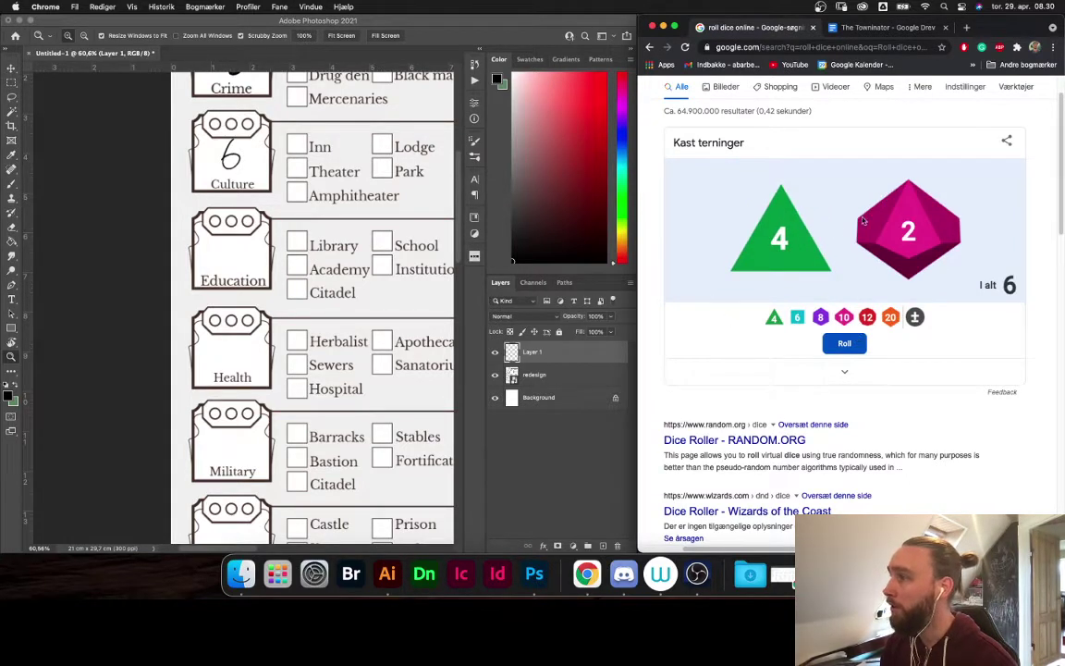
{"action": "left_click", "coordinate": [242, 250]}
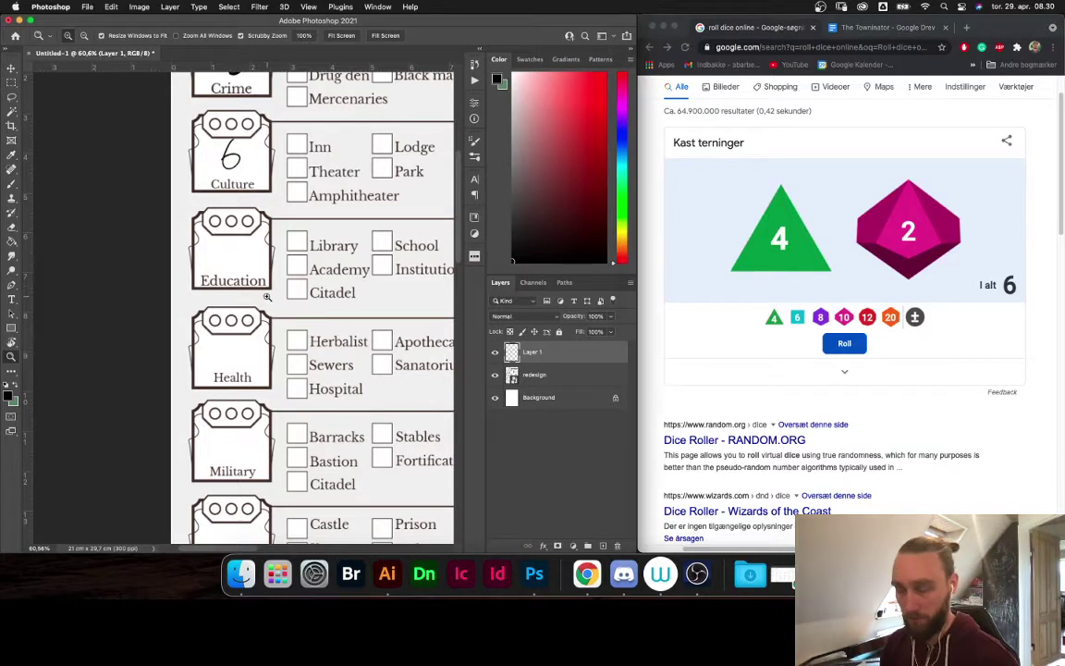
{"action": "key", "text": "b"}
{"action": "left_click_drag", "start_coordinate": [227, 243], "coordinate": [226, 265]}
{"action": "key", "text": "e"}
{"action": "key", "text": "b"}
Clean up the stray margin marks and brush the die size 10 beside Education, Health, Military, Order and Production
{"action": "scroll", "coordinate": [275, 350], "scroll_direction": "down", "scroll_amount": 3}
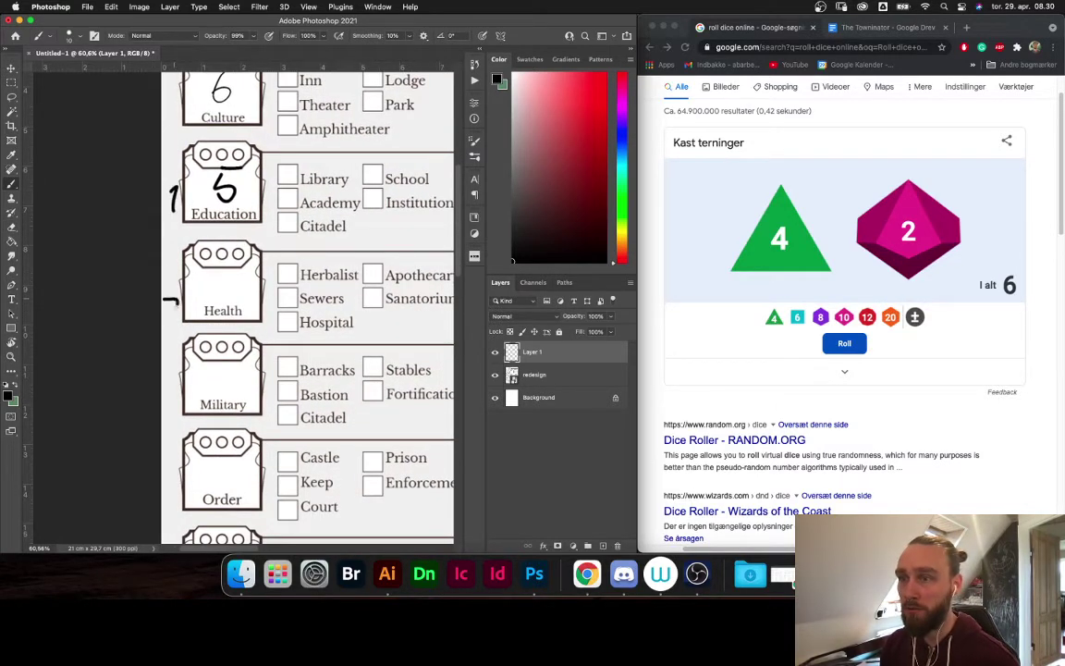
{"action": "key", "text": "e"}
{"action": "left_click_drag", "start_coordinate": [178, 188], "coordinate": [172, 211]}
{"action": "left_click_drag", "start_coordinate": [172, 298], "coordinate": [170, 319]}
{"action": "key", "text": "b"}
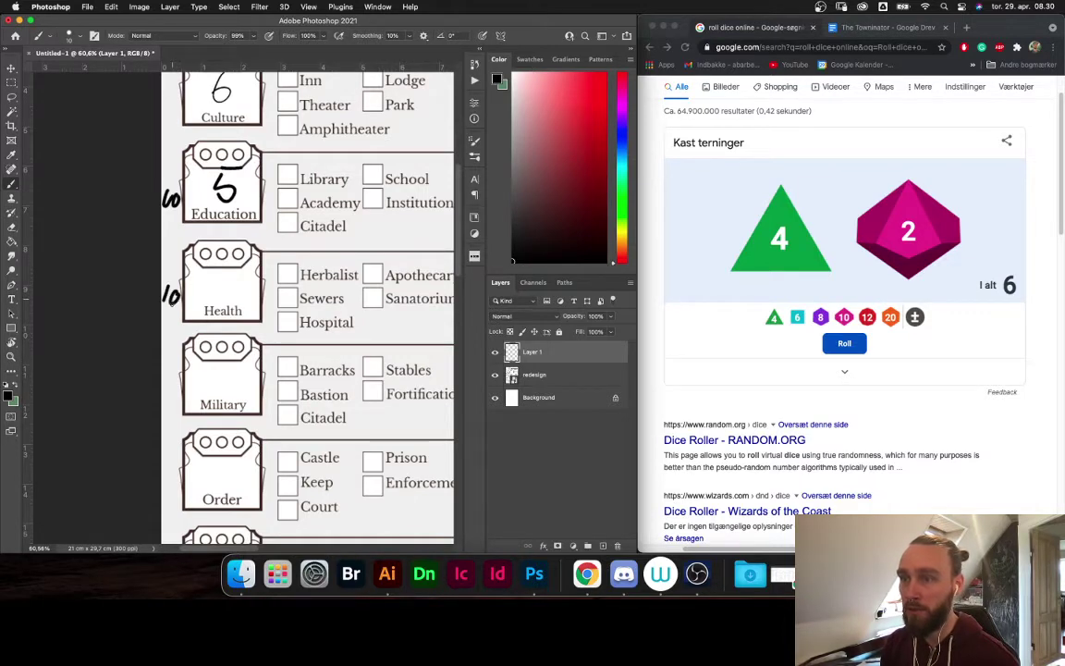
{"action": "left_click_drag", "start_coordinate": [170, 371], "coordinate": [169, 373]}
{"action": "scroll", "coordinate": [194, 352], "scroll_direction": "down", "scroll_amount": 3}
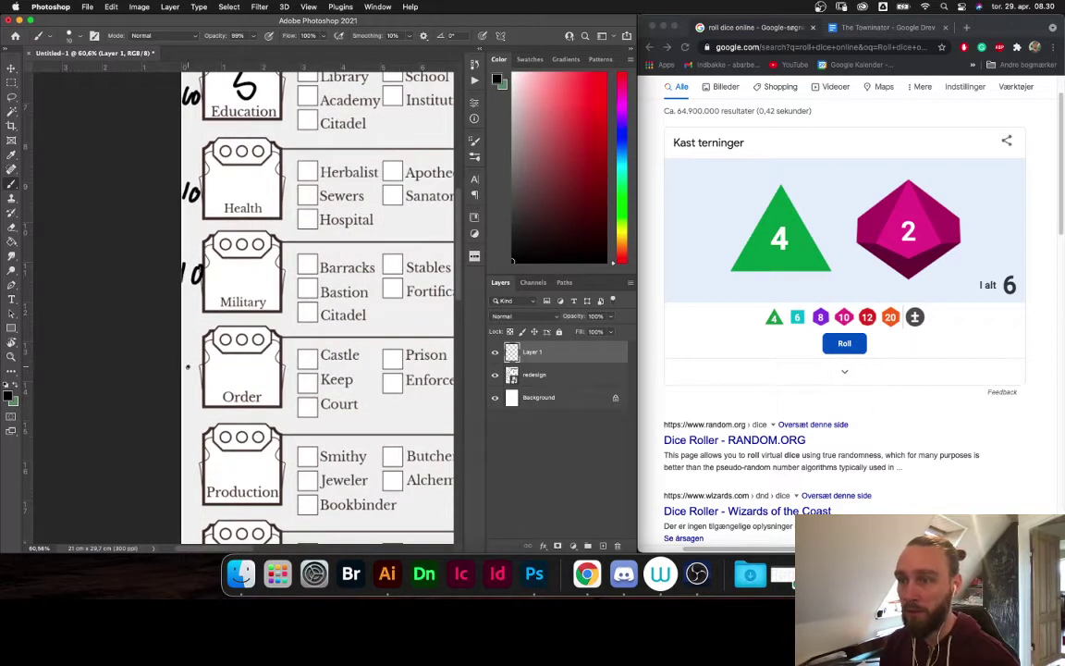
{"action": "scroll", "coordinate": [194, 384], "scroll_direction": "down", "scroll_amount": 3}
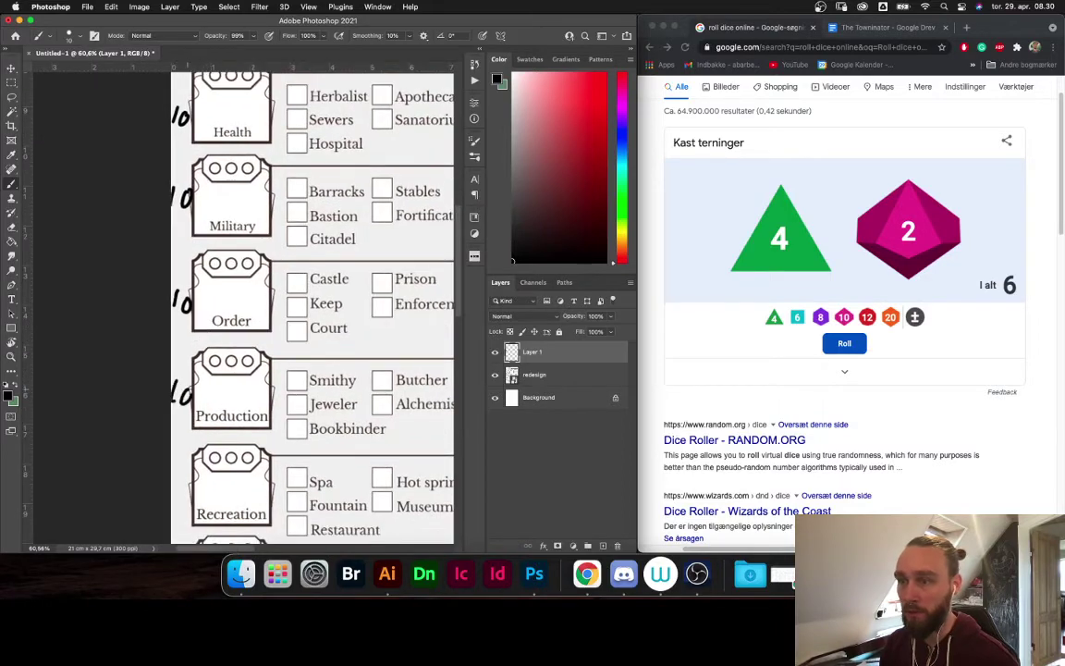
Roll the d4 and d10 in the browser and brush the score 6 into the sheet's Health box
{"action": "key", "text": "z"}
{"action": "left_click_drag", "start_coordinate": [217, 340], "coordinate": [186, 326]}
{"action": "left_click_drag", "start_coordinate": [195, 190], "coordinate": [225, 199]}
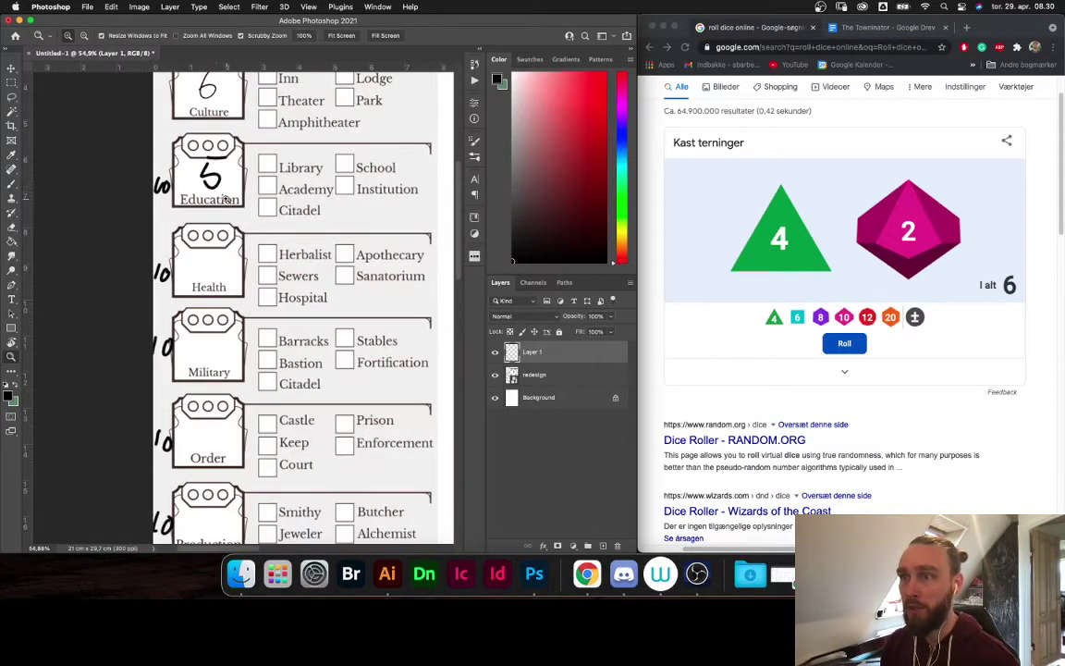
{"action": "left_click", "coordinate": [845, 347]}
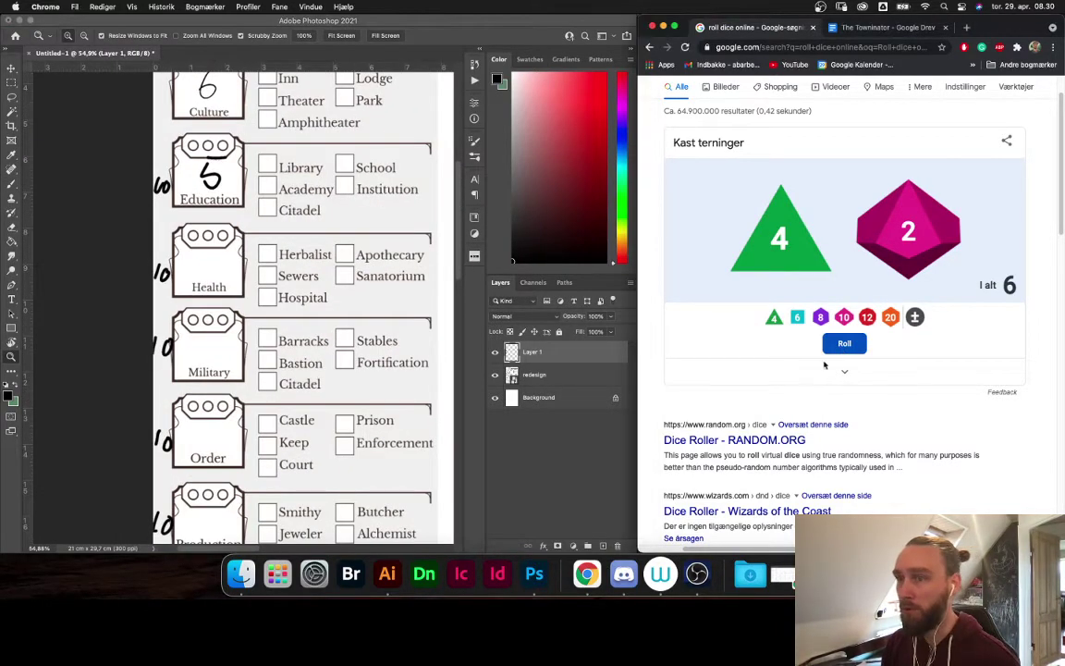
{"action": "left_click", "coordinate": [846, 344]}
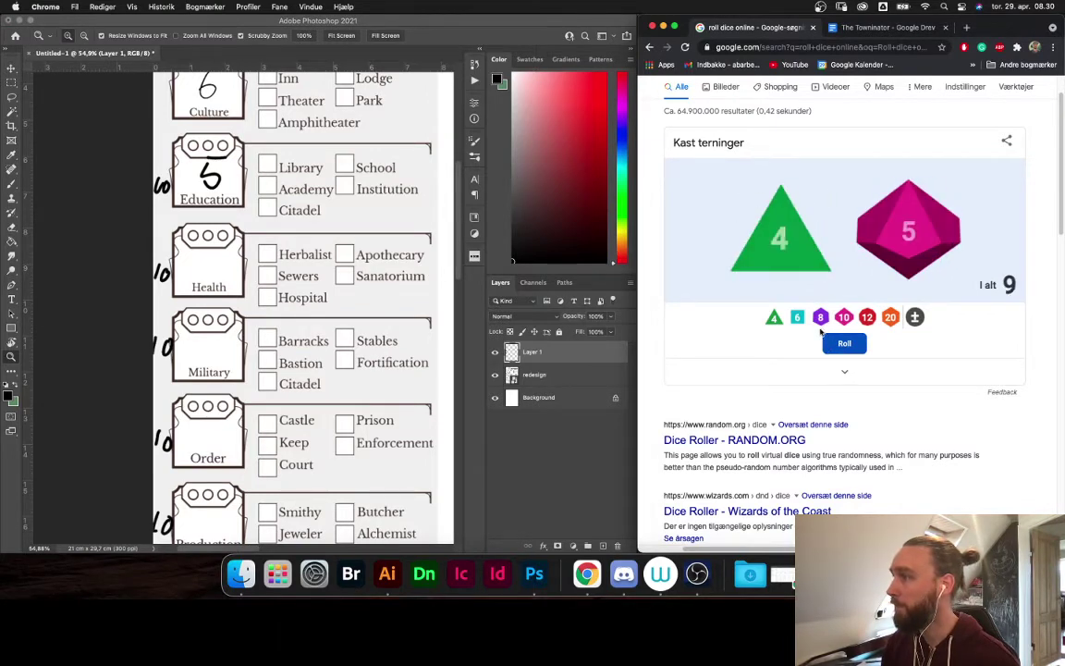
{"action": "left_click", "coordinate": [209, 252]}
{"action": "key", "text": "b"}
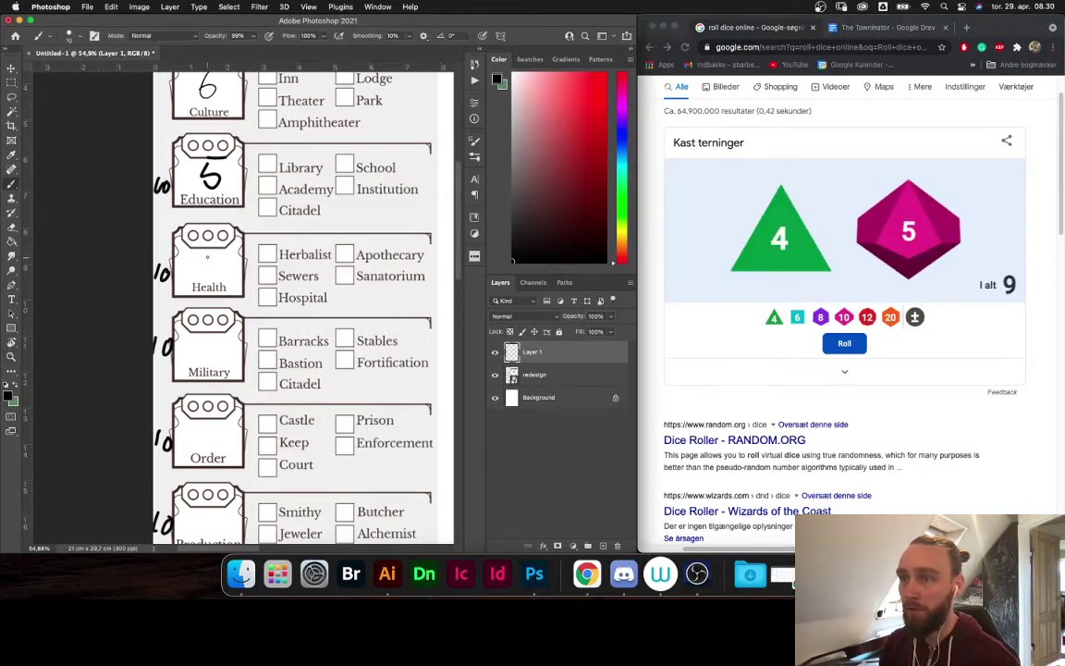
{"action": "key", "text": "super+z"}
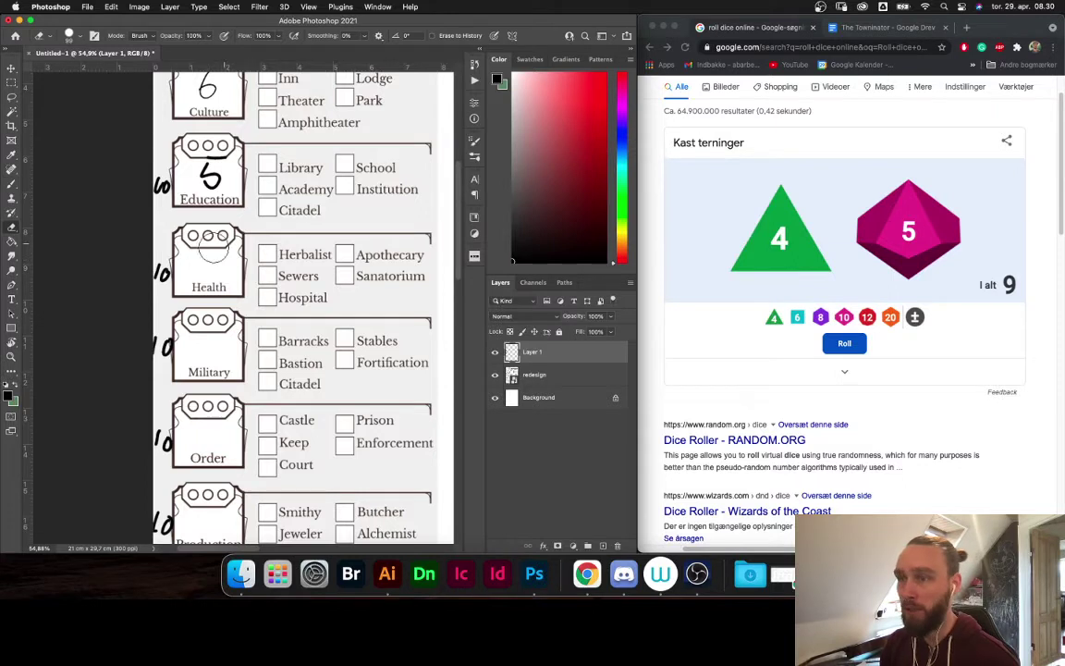
{"action": "key", "text": "e"}
{"action": "left_click_drag", "start_coordinate": [217, 258], "coordinate": [215, 268]}
{"action": "key", "text": "b"}
Reroll the d4 and d10, fill in two Military development circles and brush the score 10 into the Military box
{"action": "left_click", "coordinate": [846, 343]}
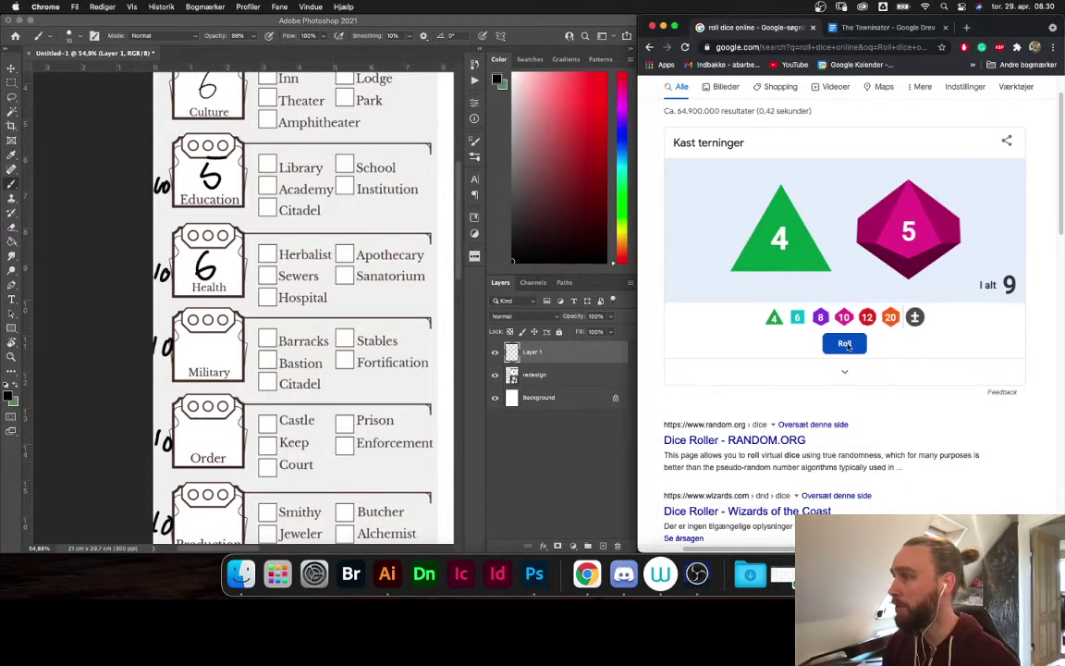
{"action": "left_click", "coordinate": [845, 344]}
{"action": "key", "text": "super+Tab"}
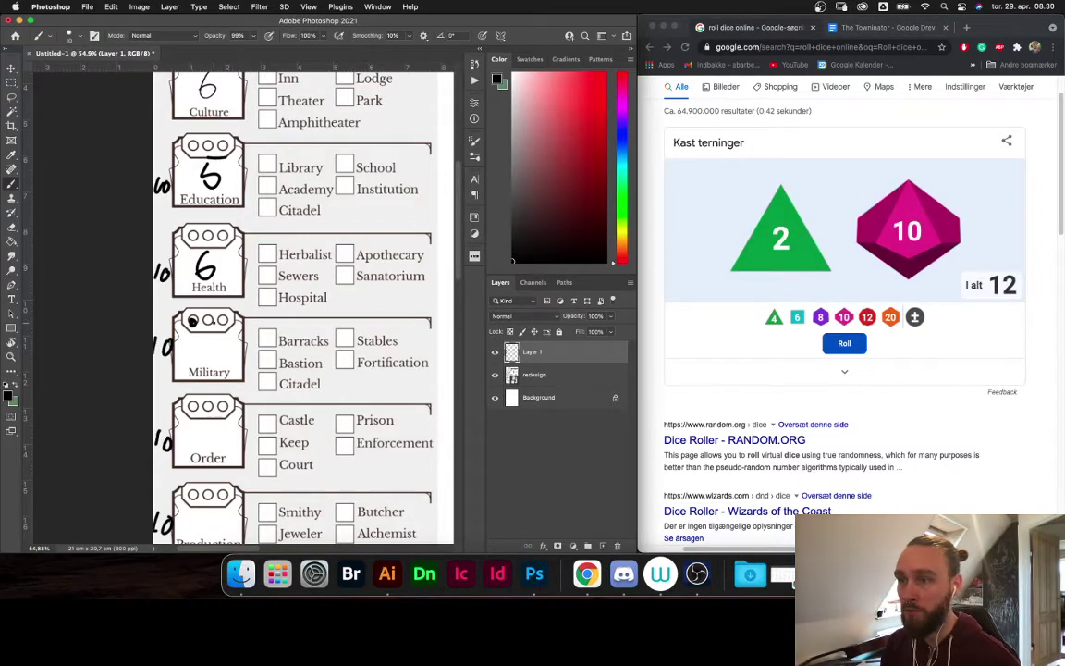
{"action": "left_click_drag", "start_coordinate": [214, 322], "coordinate": [234, 304]}
Roll the dice for Order, brush the score 4 into its box and fill in two of its development circles
{"action": "left_click_drag", "start_coordinate": [364, 359], "coordinate": [365, 295]}
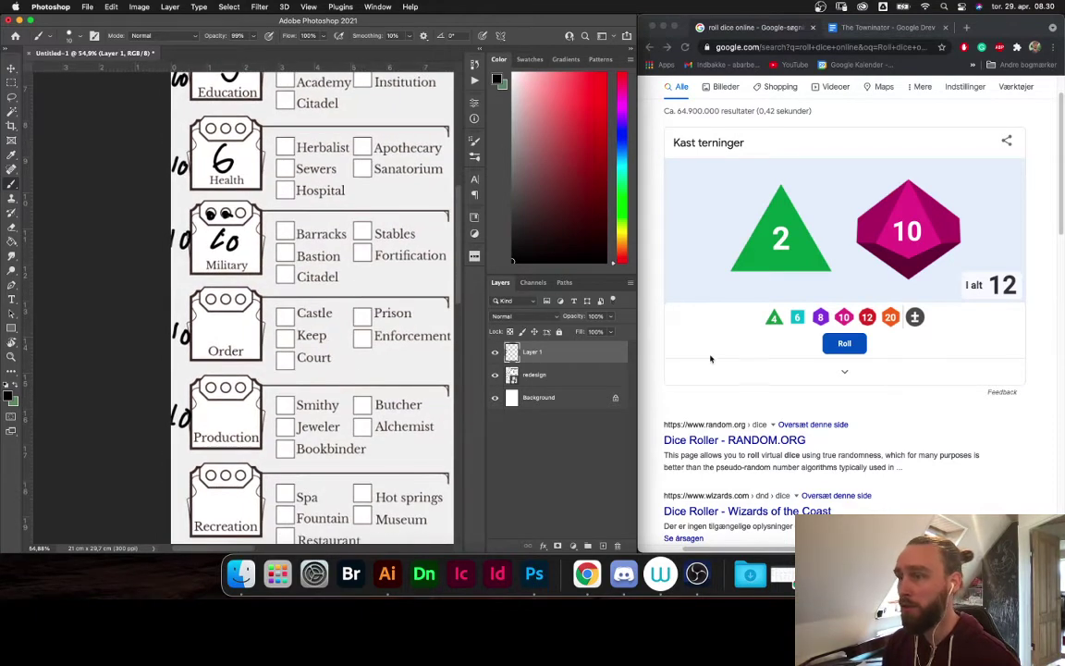
{"action": "left_click", "coordinate": [826, 347]}
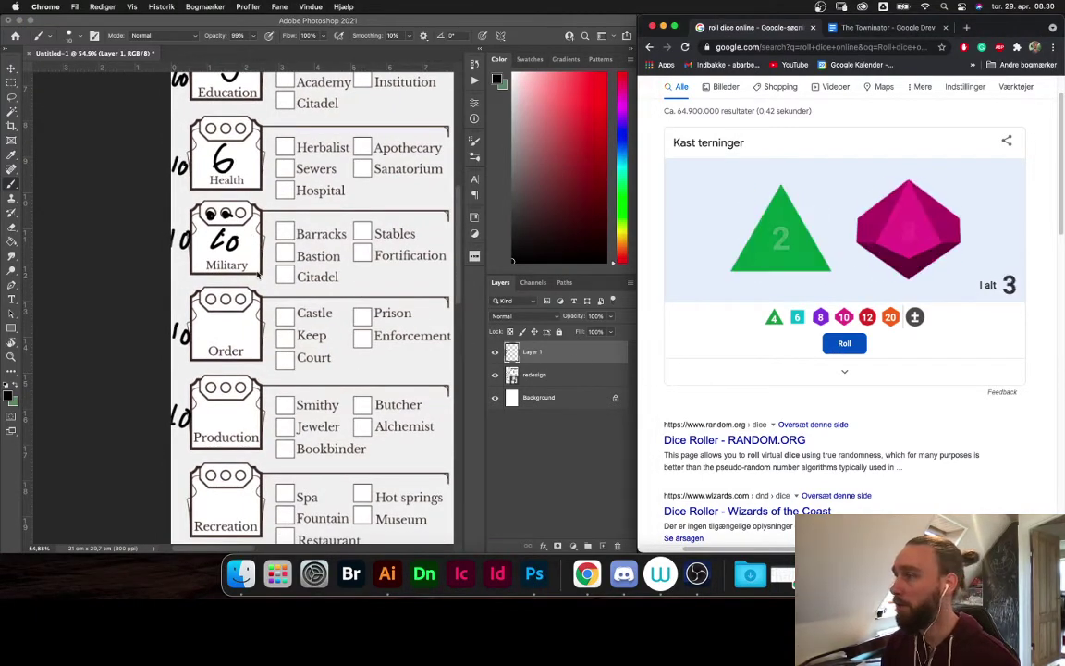
{"action": "left_click", "coordinate": [245, 317]}
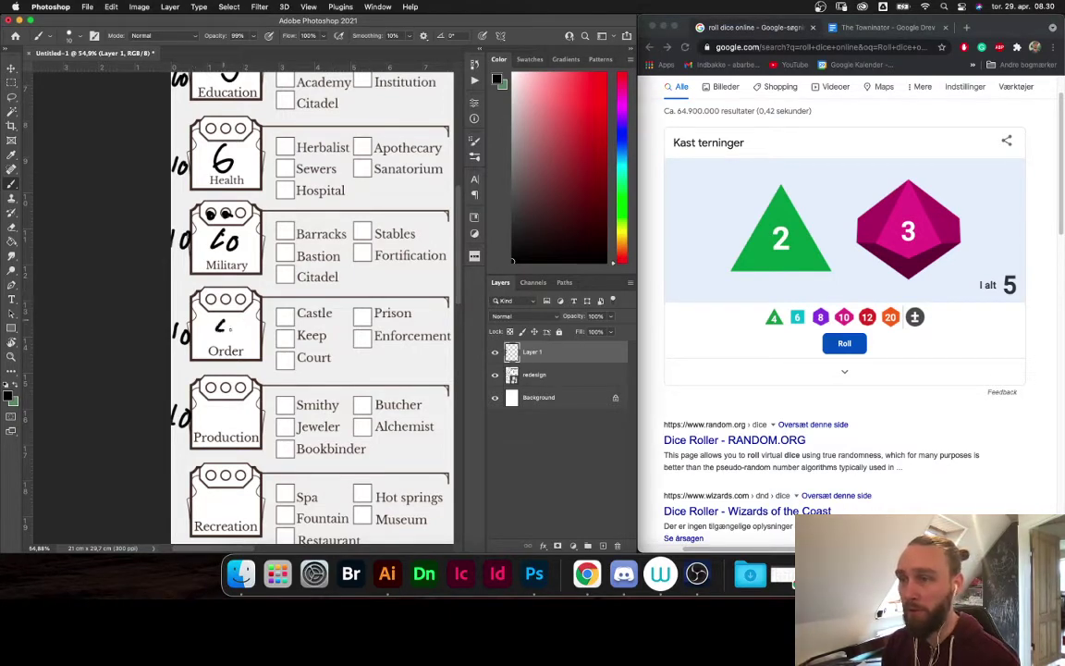
{"action": "left_click_drag", "start_coordinate": [230, 329], "coordinate": [236, 328]}
{"action": "left_click_drag", "start_coordinate": [231, 322], "coordinate": [224, 345]}
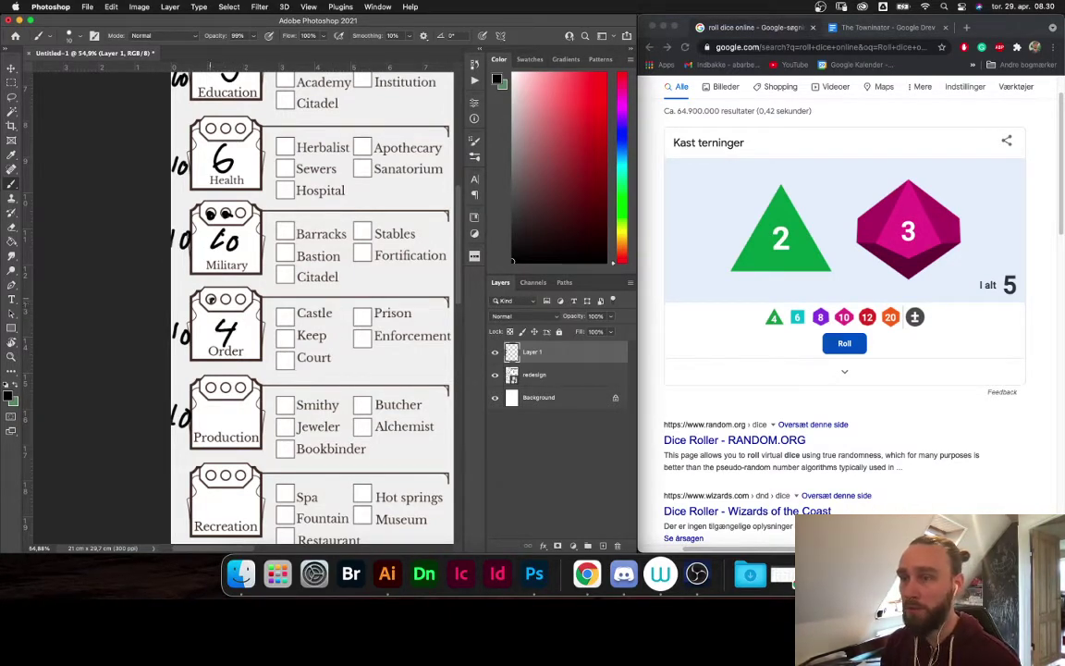
{"action": "left_click", "coordinate": [223, 302]}
Roll the dice for Production, brush the score 4 into its box and fill in two of its development circles
{"action": "scroll", "coordinate": [223, 302], "scroll_direction": "down", "scroll_amount": 3}
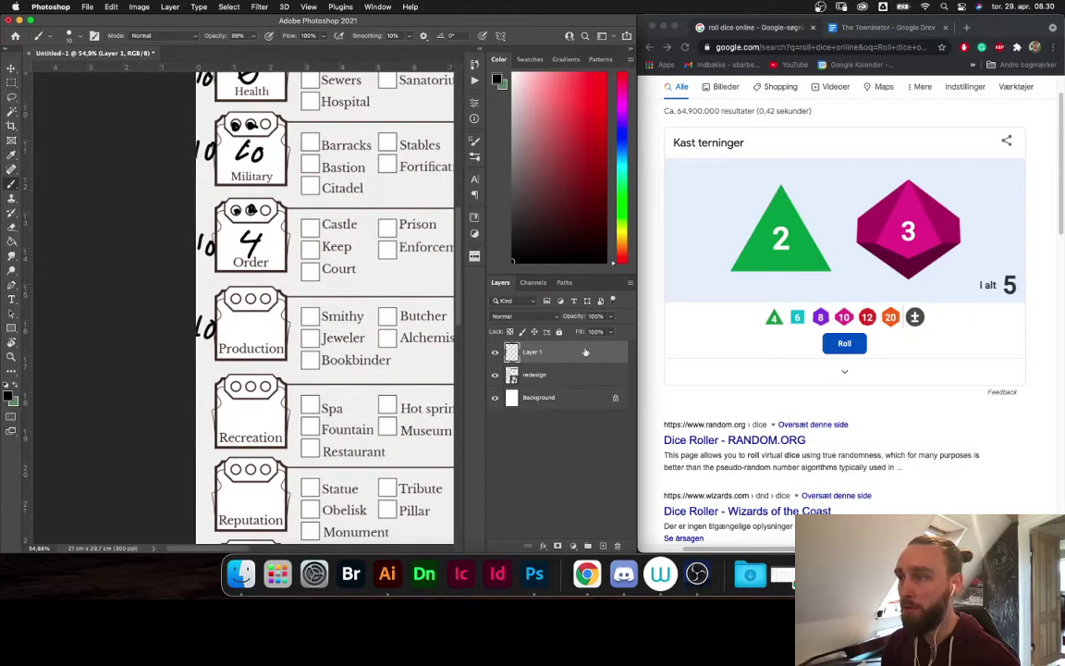
{"action": "left_click", "coordinate": [844, 343]}
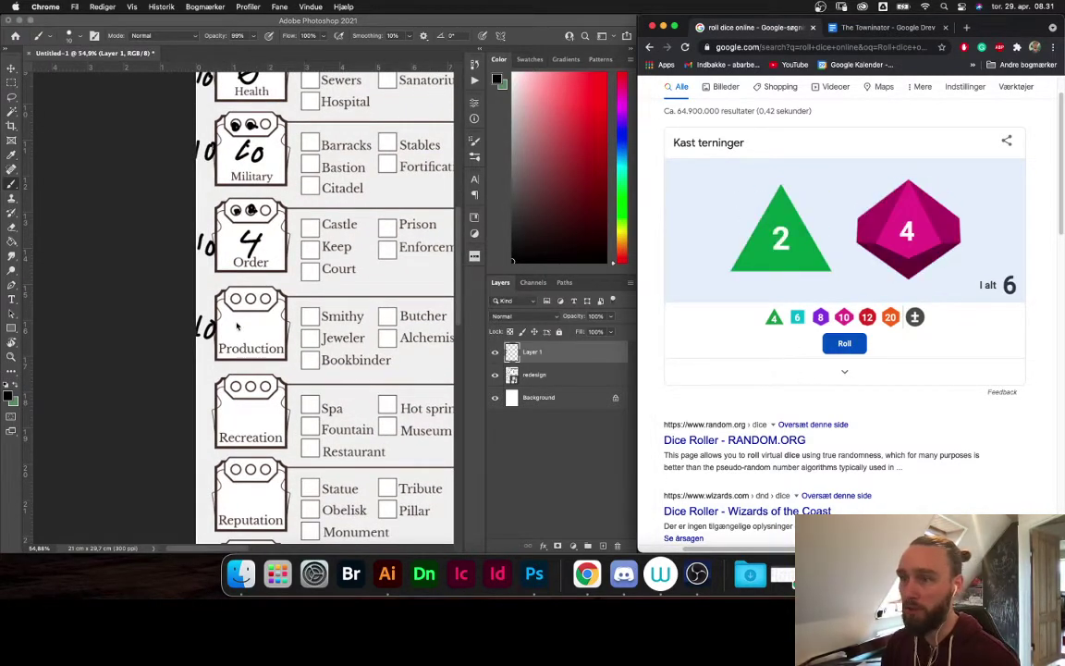
{"action": "left_click", "coordinate": [223, 291]}
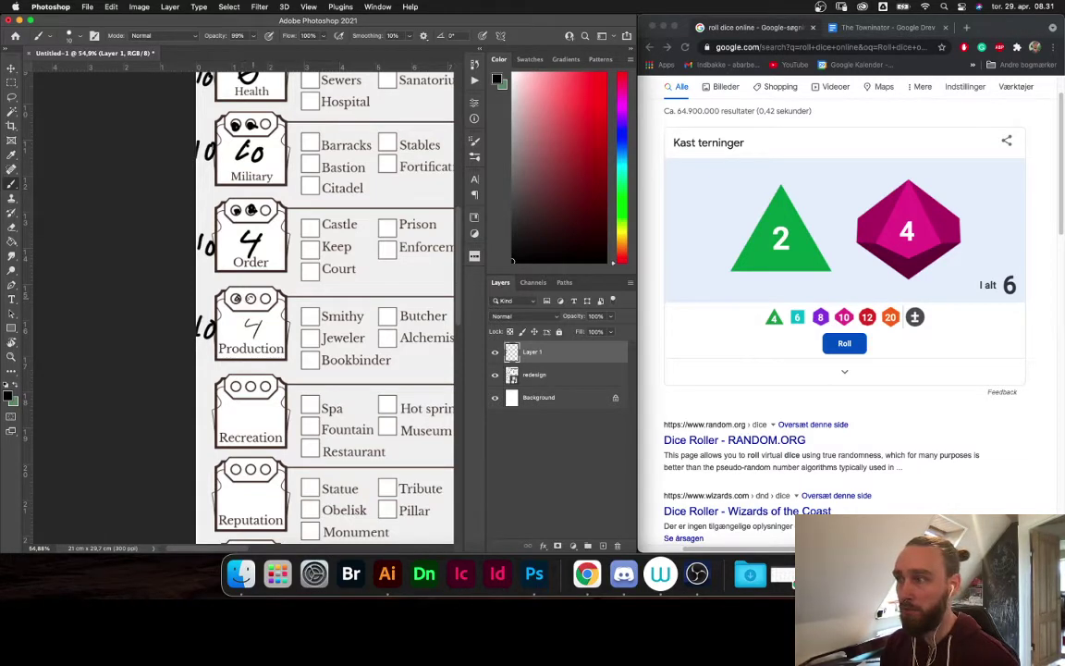
Check the City dice in The Towninator document and brush 12 beside Recreation and Reputation, and 20 beside Trade, Wealth and Worship
{"action": "scroll", "coordinate": [261, 378], "scroll_direction": "down", "scroll_amount": 5}
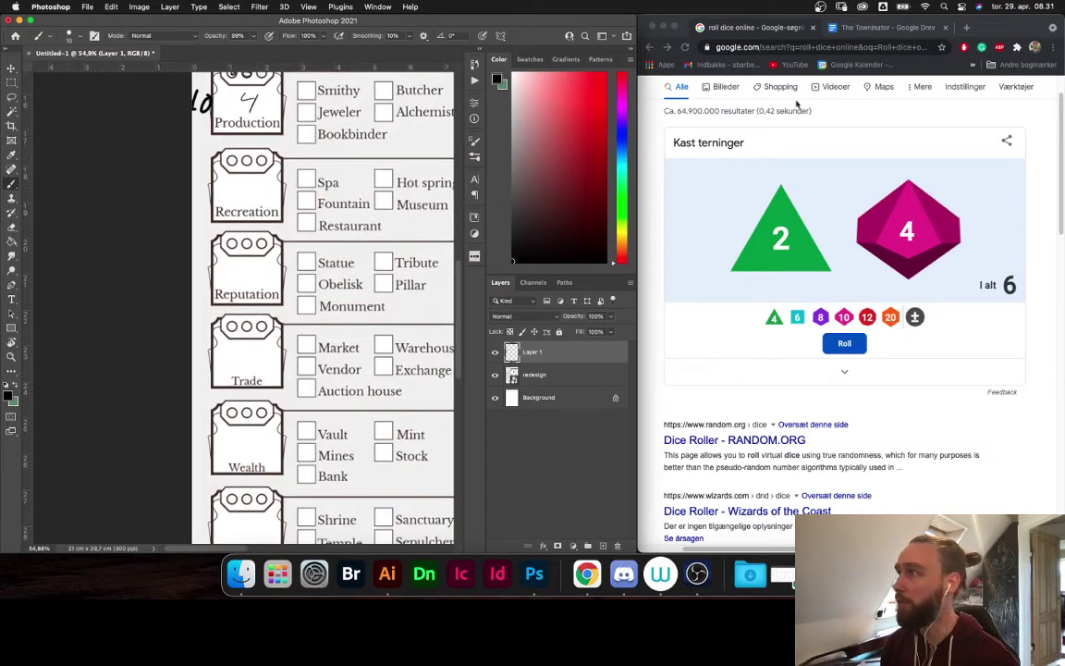
{"action": "left_click", "coordinate": [880, 31]}
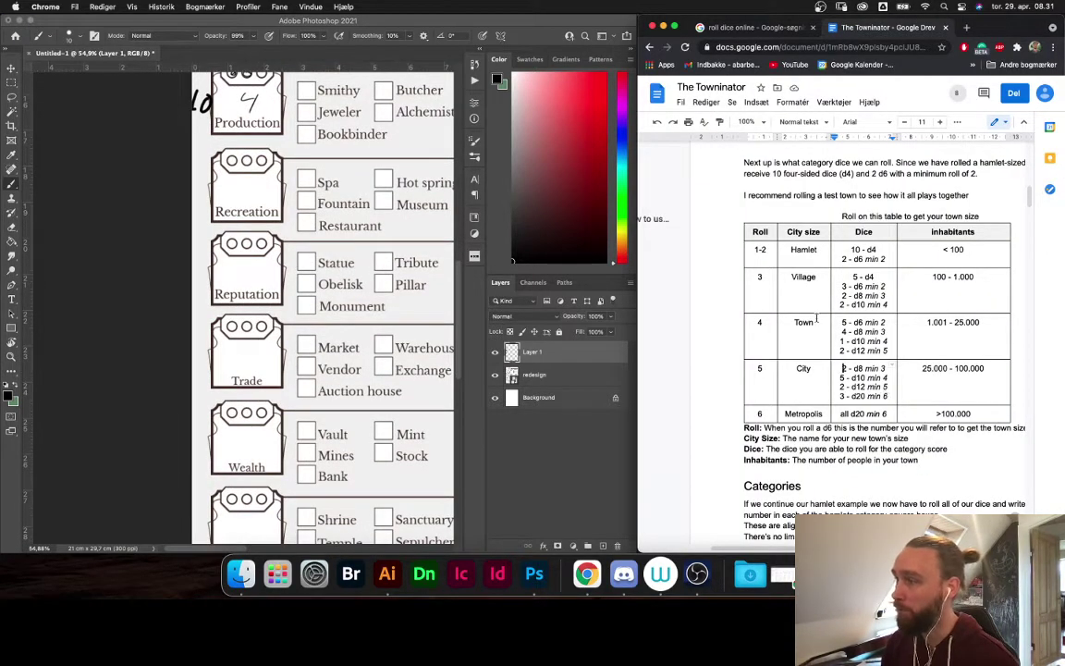
{"action": "left_click", "coordinate": [388, 399]}
{"action": "scroll", "coordinate": [204, 190], "scroll_direction": "up", "scroll_amount": 1}
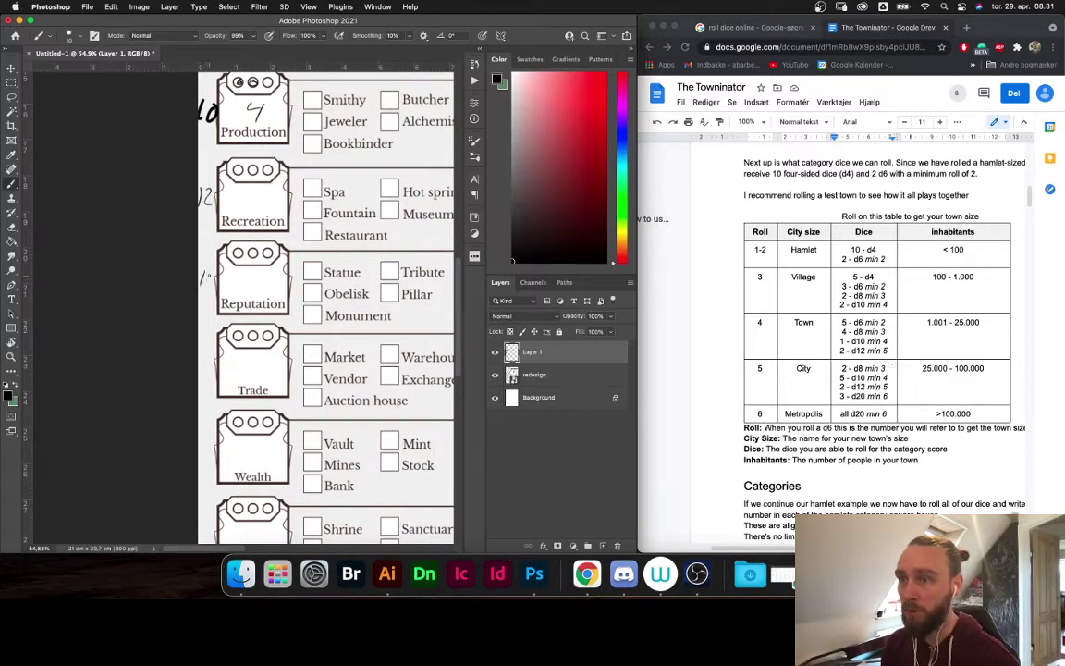
{"action": "scroll", "coordinate": [266, 227], "scroll_direction": "down", "scroll_amount": 4}
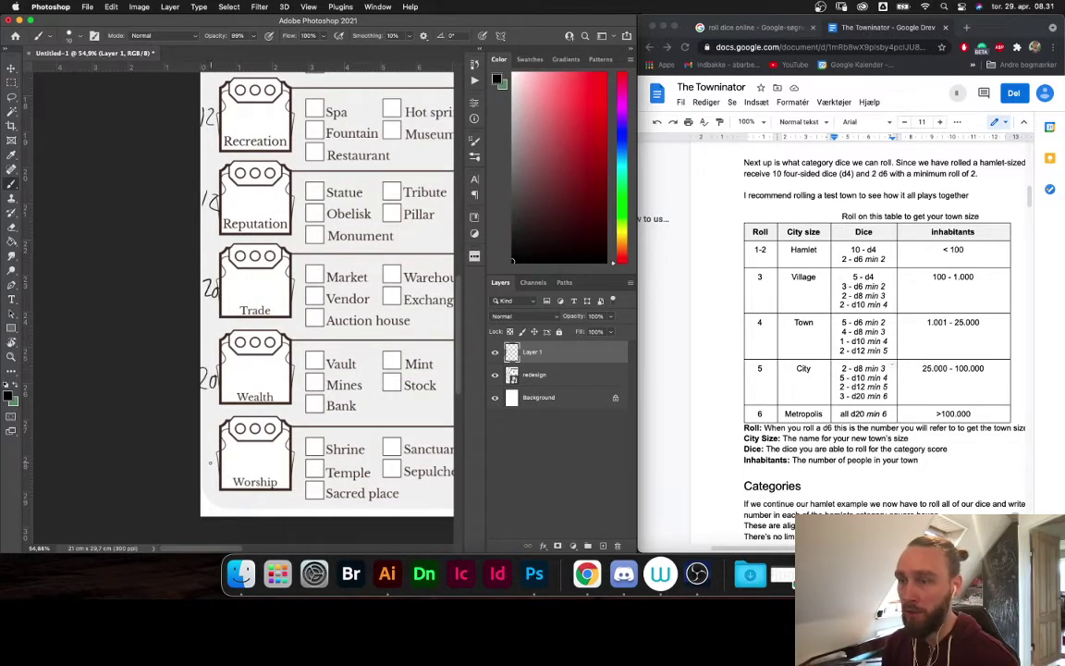
Brush the minimum scores beneath the die sizes: 5 for Recreation and Reputation, 6 for Trade and Wealth
{"action": "scroll", "coordinate": [266, 258], "scroll_direction": "up", "scroll_amount": 3}
{"action": "scroll", "coordinate": [266, 258], "scroll_direction": "right", "scroll_amount": 2}
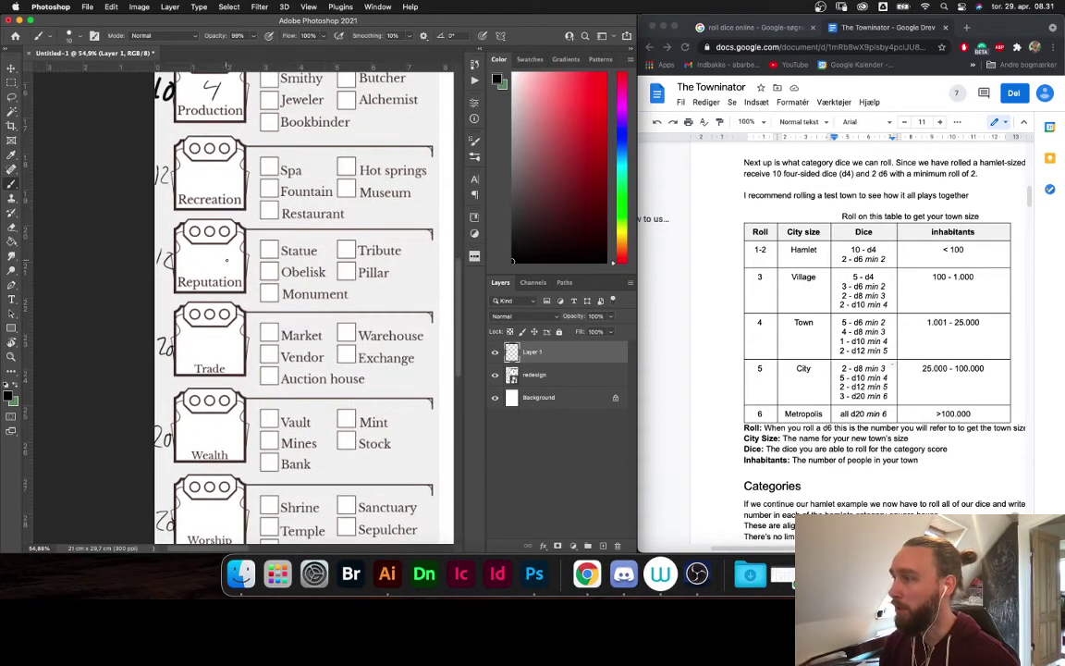
{"action": "scroll", "coordinate": [223, 250], "scroll_direction": "up", "scroll_amount": 2}
{"action": "scroll", "coordinate": [222, 250], "scroll_direction": "left", "scroll_amount": 1}
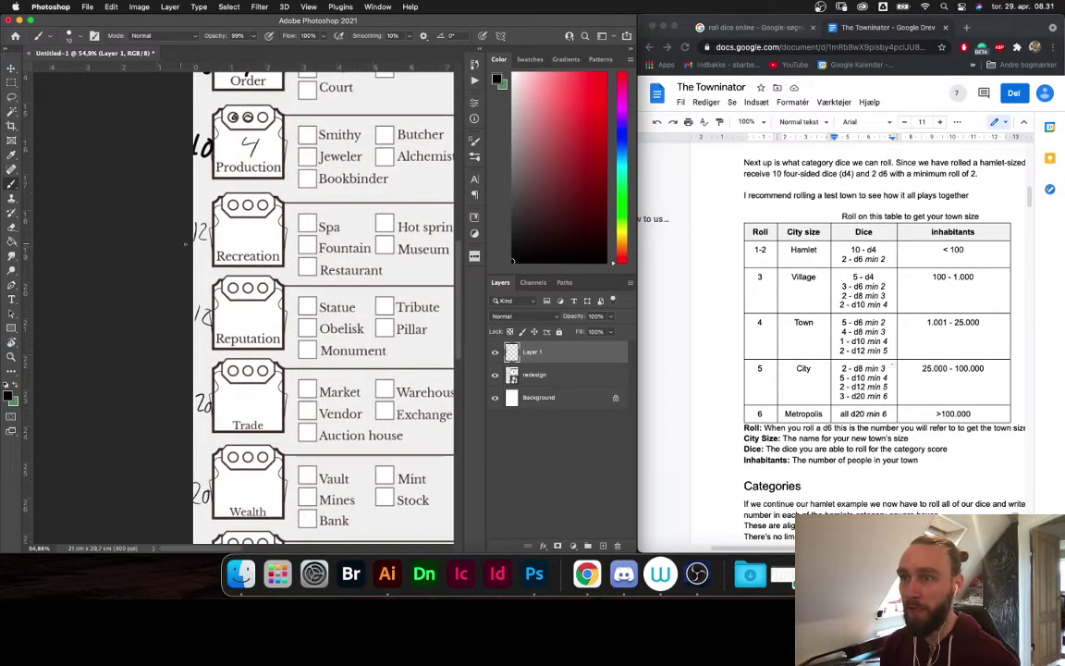
{"action": "left_click_drag", "start_coordinate": [202, 250], "coordinate": [200, 263]}
{"action": "left_click_drag", "start_coordinate": [202, 251], "coordinate": [210, 250]}
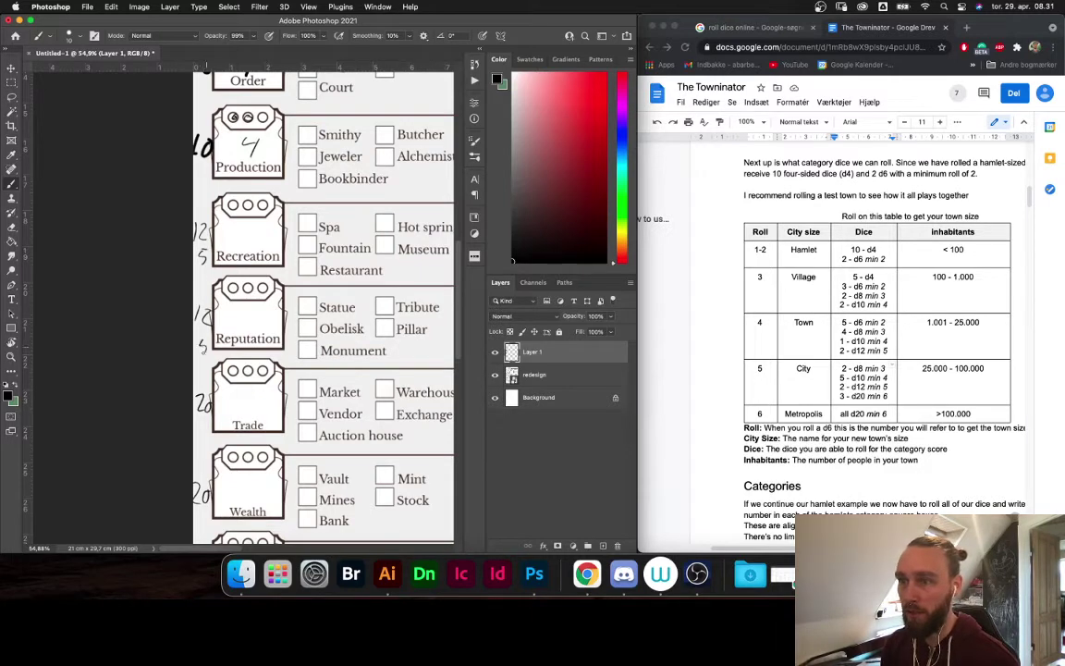
{"action": "scroll", "coordinate": [236, 445], "scroll_direction": "down", "scroll_amount": 3}
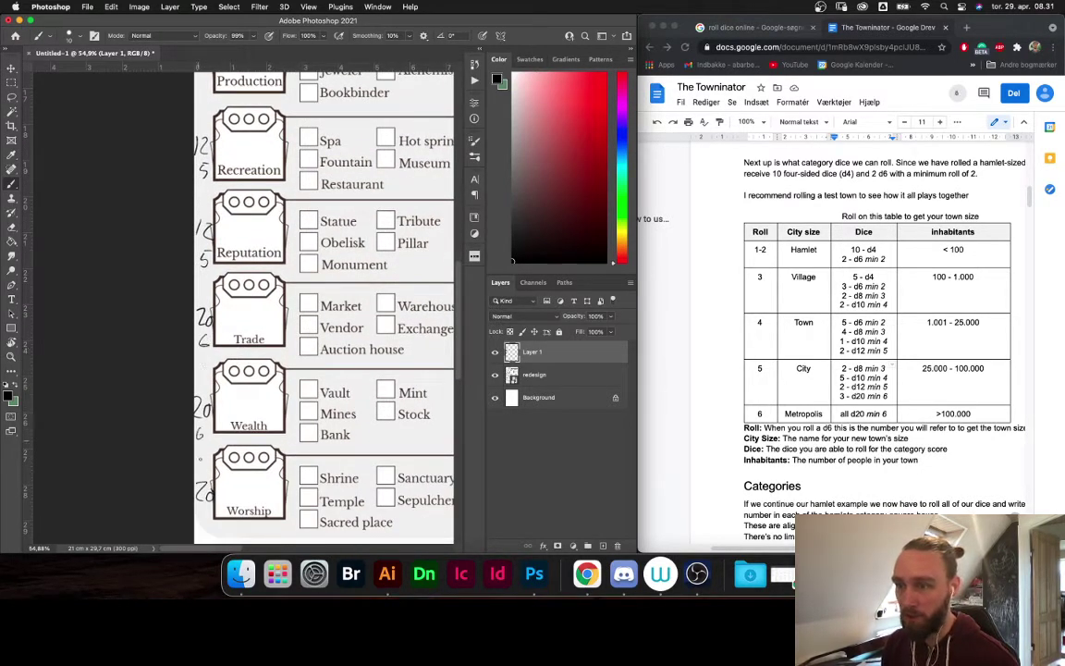
Replace the d10 with a d12 in the dice roller, roll, brush 5 into Recreation and fill in two of its circles
{"action": "scroll", "coordinate": [256, 248], "scroll_direction": "up", "scroll_amount": 3}
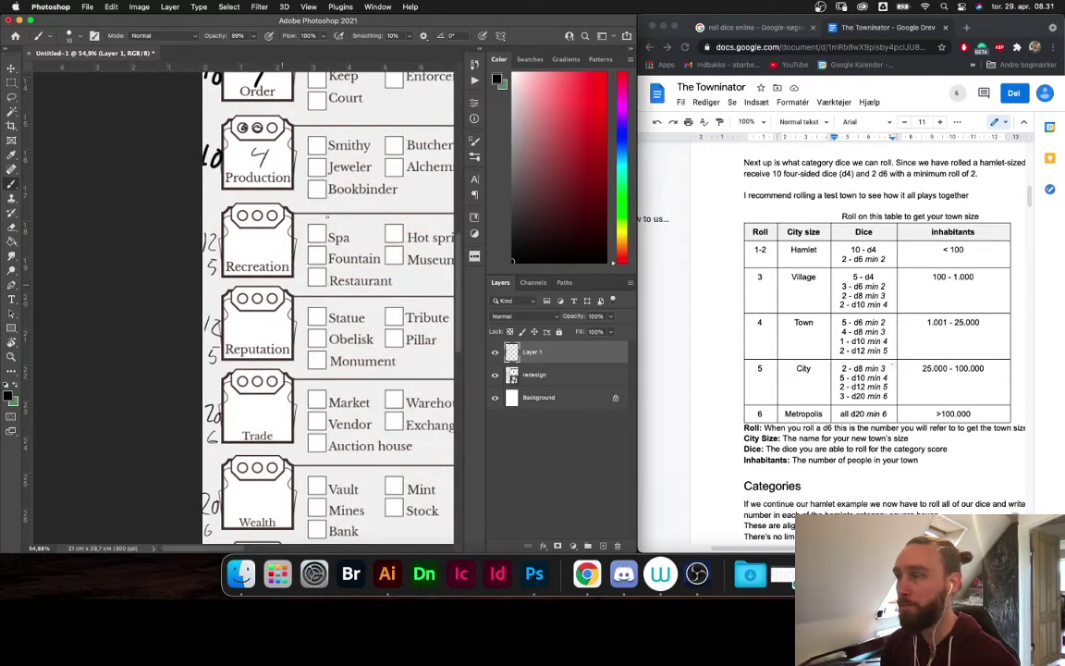
{"action": "left_click", "coordinate": [784, 25]}
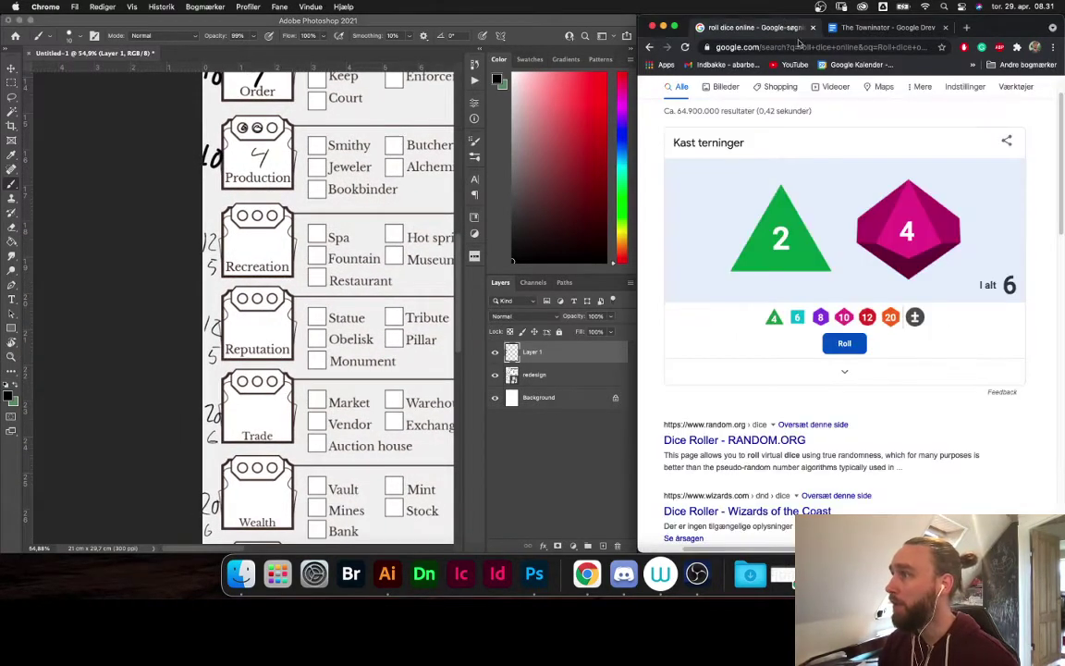
{"action": "left_click", "coordinate": [930, 243]}
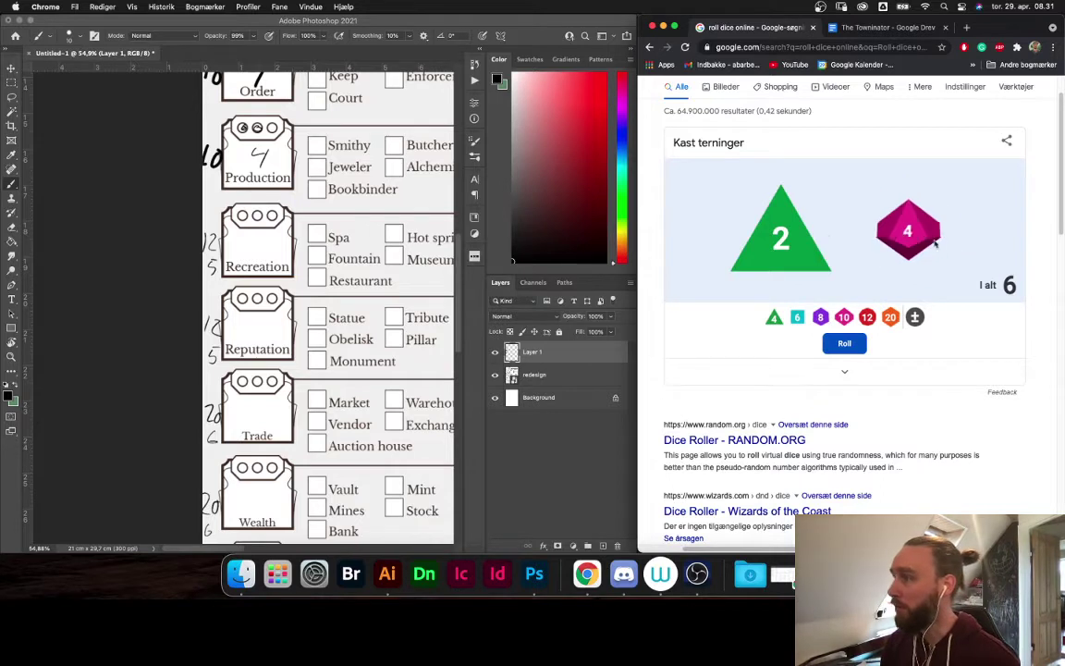
{"action": "left_click", "coordinate": [868, 317]}
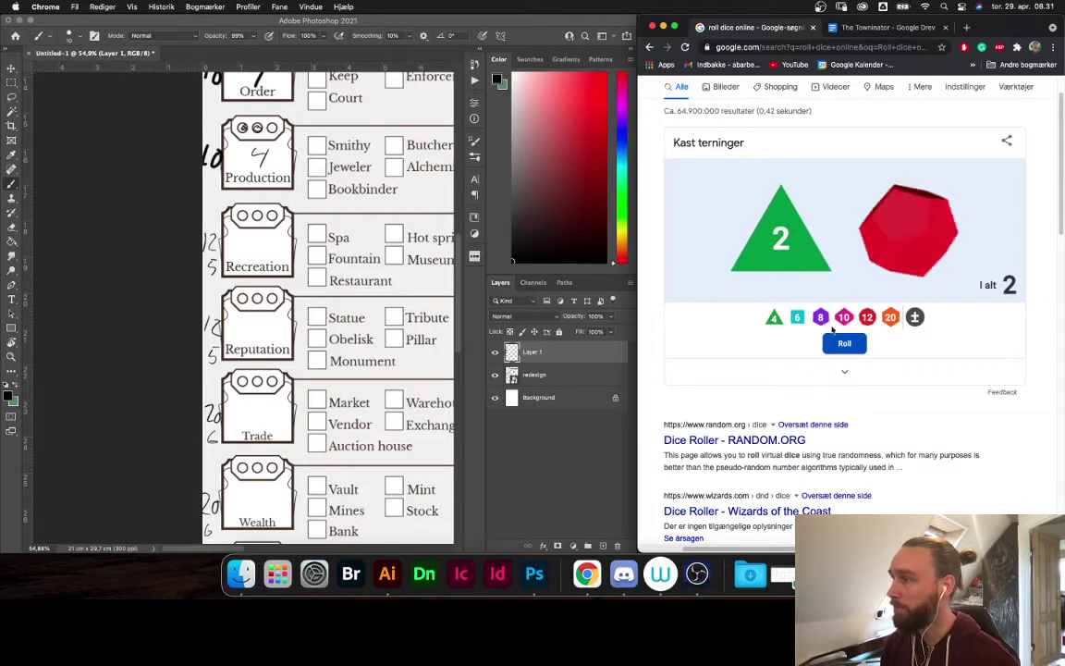
{"action": "left_click", "coordinate": [860, 344]}
{"action": "left_click", "coordinate": [415, 281]}
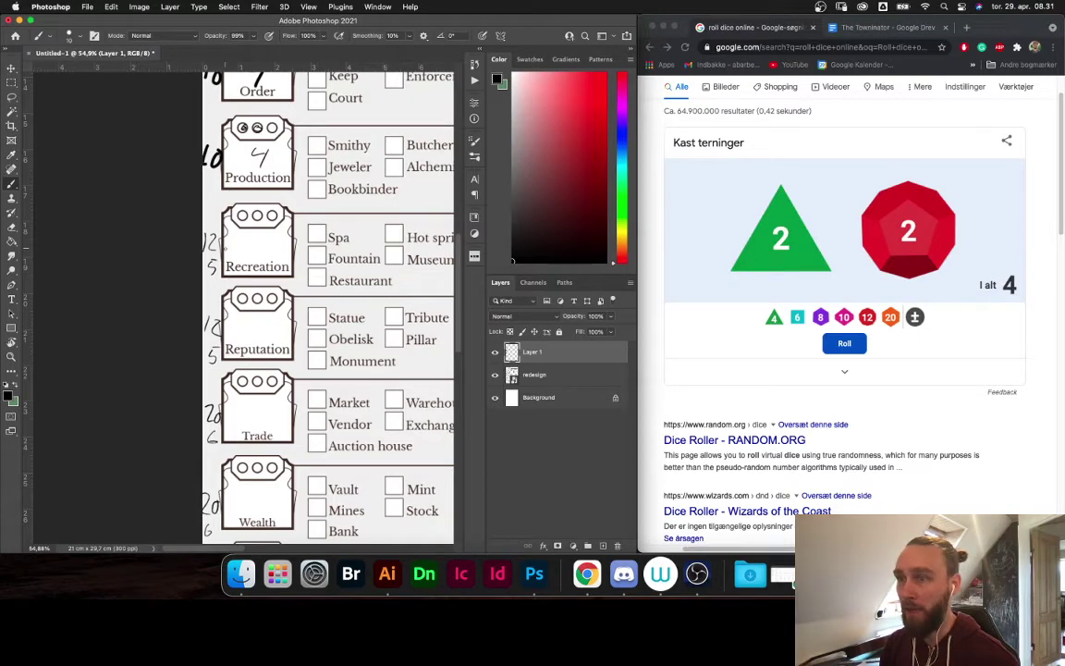
{"action": "left_click_drag", "start_coordinate": [256, 235], "coordinate": [263, 245]}
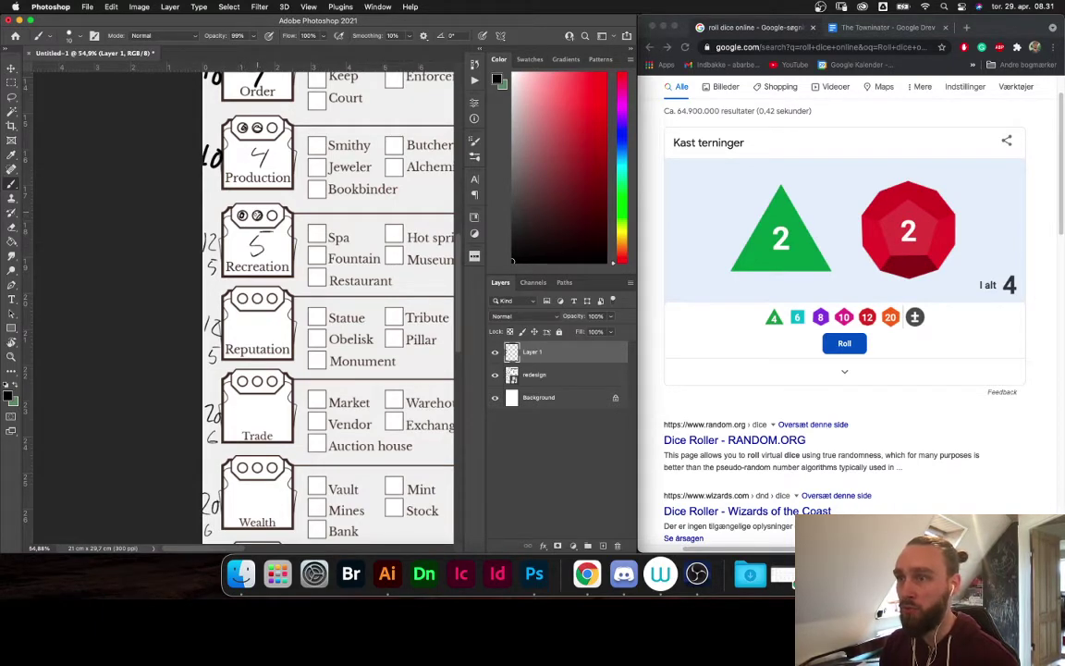
Roll the d4 and d12 for Reputation, brush the score 12 into its box and fill in all three development circles
{"action": "scroll", "coordinate": [324, 305], "scroll_direction": "down", "scroll_amount": 2}
{"action": "left_click", "coordinate": [829, 340]}
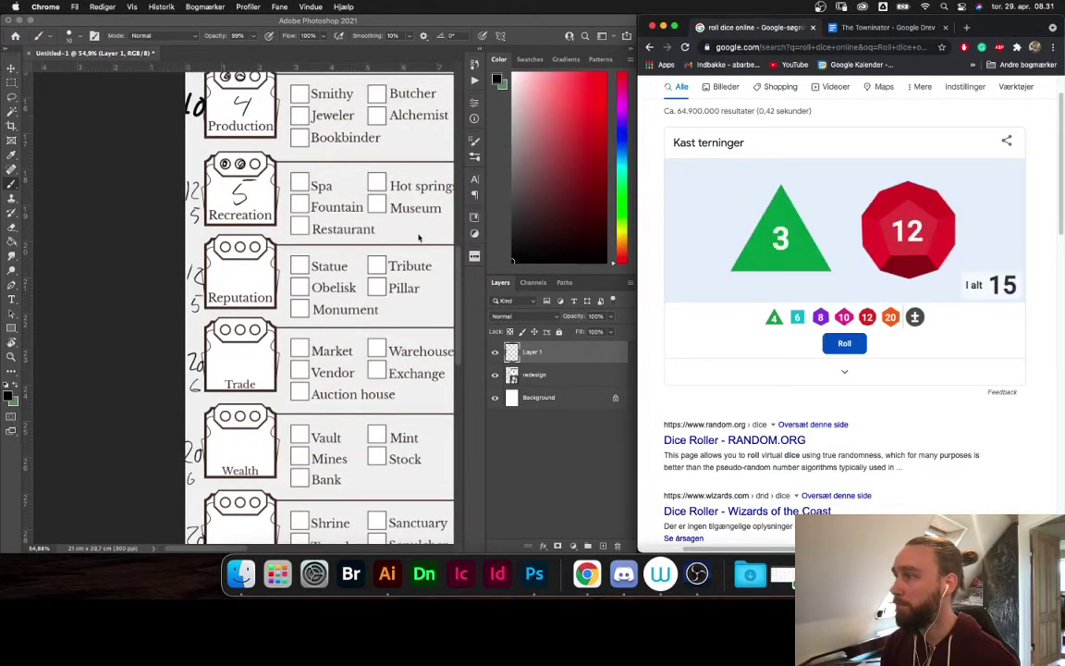
{"action": "left_click", "coordinate": [226, 278]}
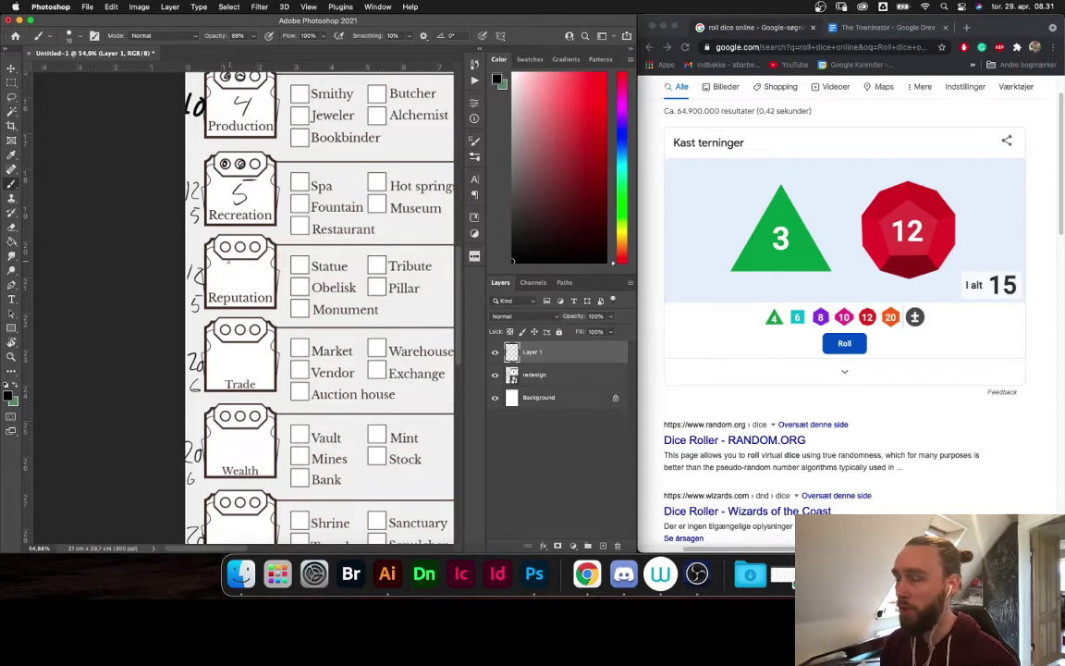
{"action": "left_click_drag", "start_coordinate": [229, 266], "coordinate": [258, 284]}
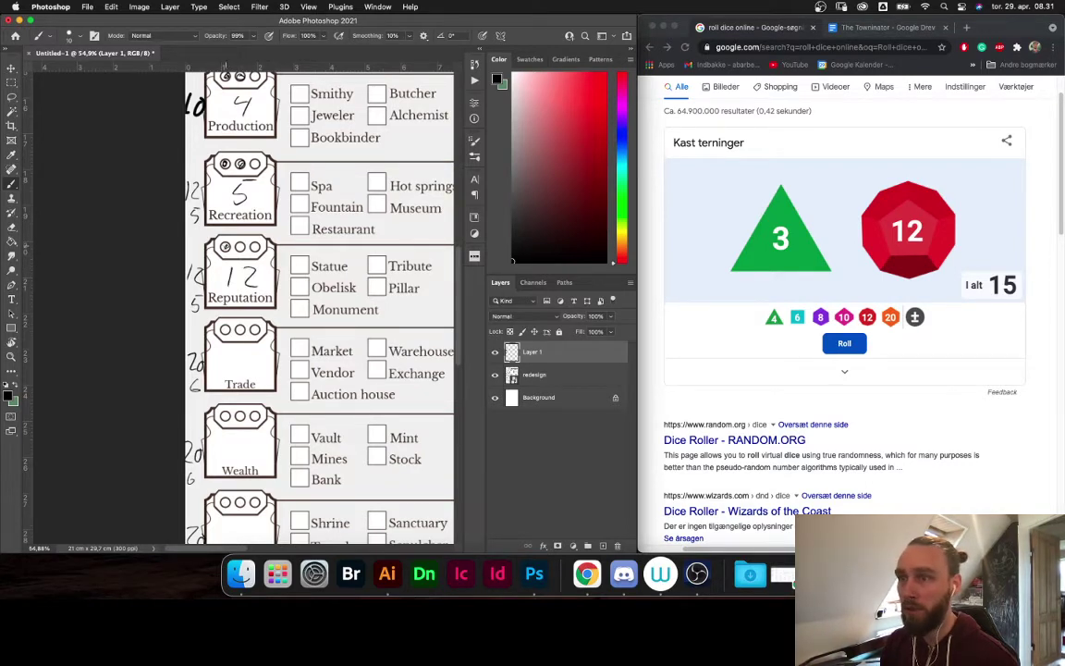
Replace the d12 with a d20 in the dice roller, roll, brush 10 into Trade and fill in one of its circles
{"action": "scroll", "coordinate": [257, 346], "scroll_direction": "down", "scroll_amount": 5}
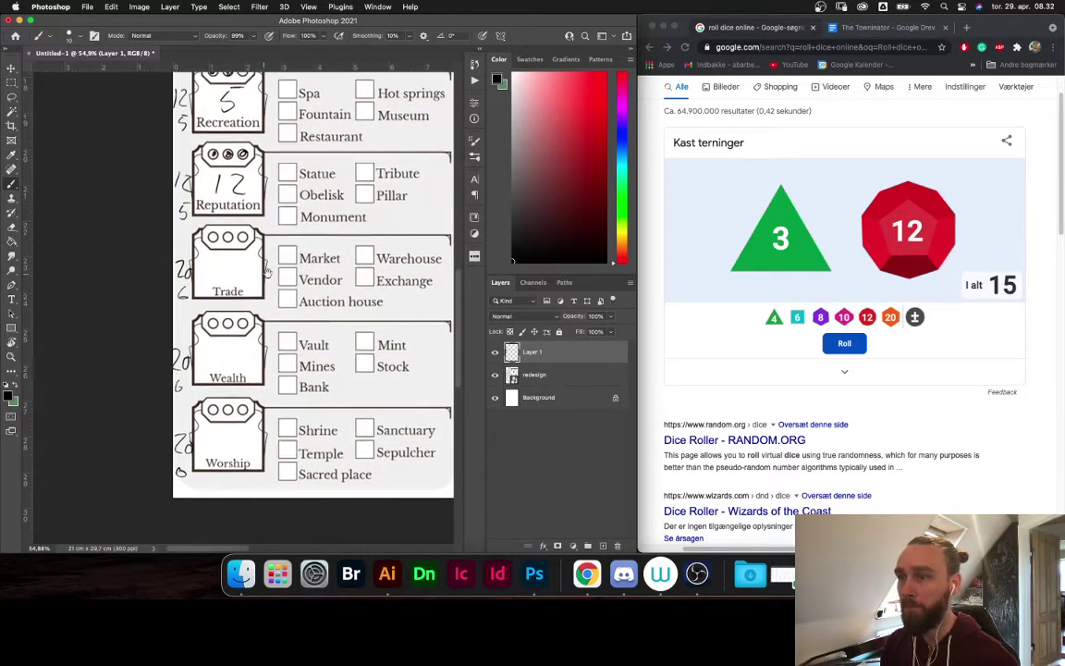
{"action": "left_click", "coordinate": [951, 224]}
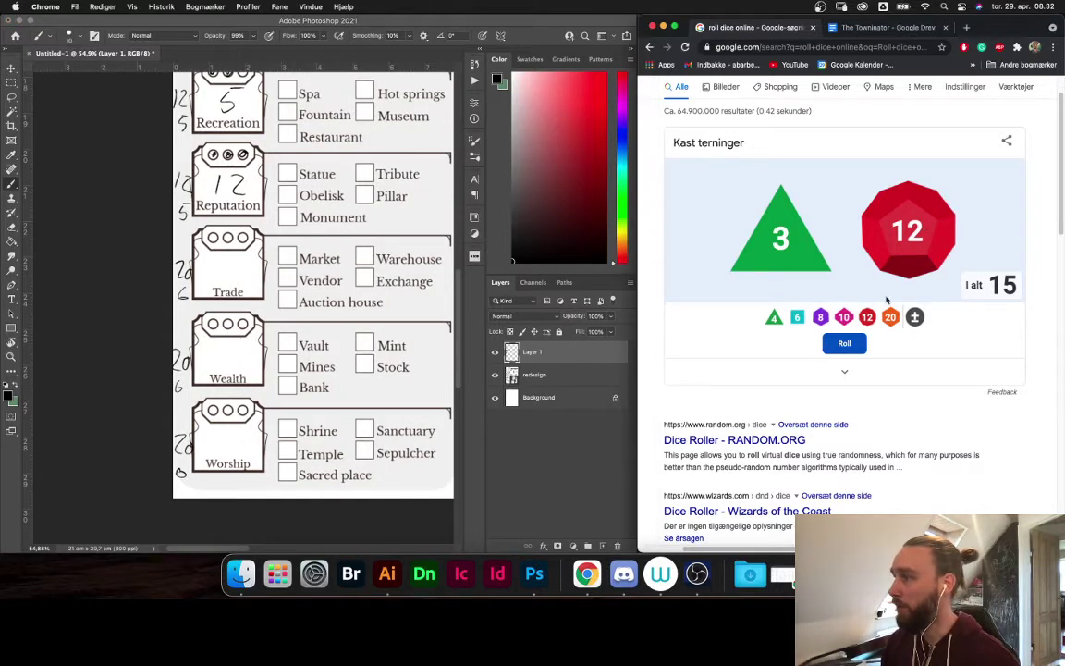
{"action": "left_click", "coordinate": [911, 248]}
{"action": "left_click", "coordinate": [891, 317]}
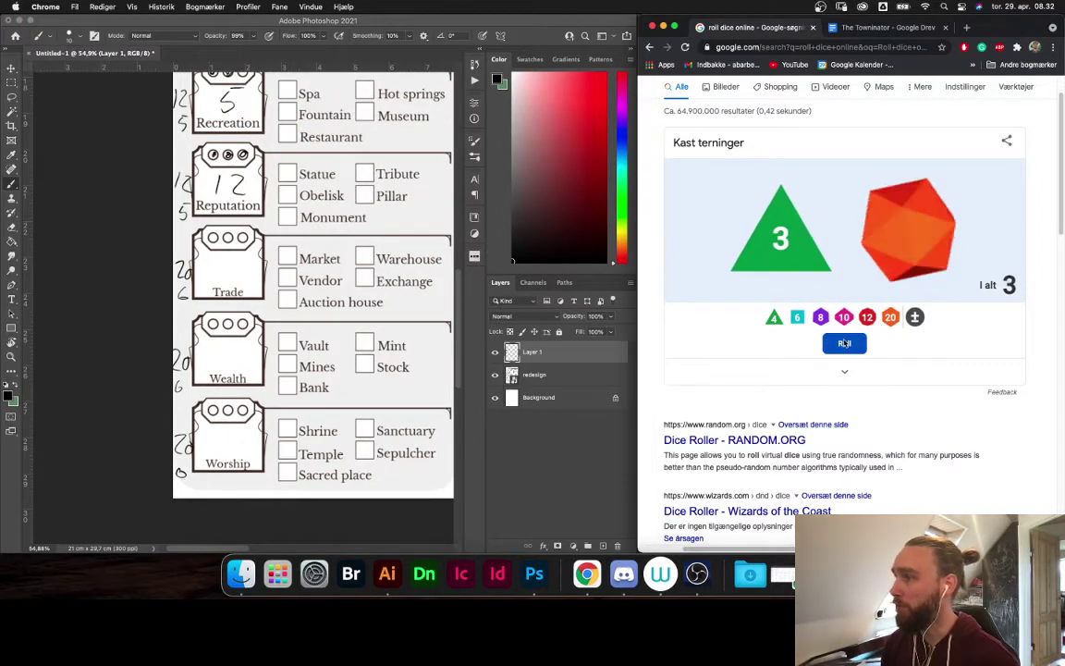
{"action": "left_click", "coordinate": [861, 344]}
{"action": "left_click", "coordinate": [398, 285]}
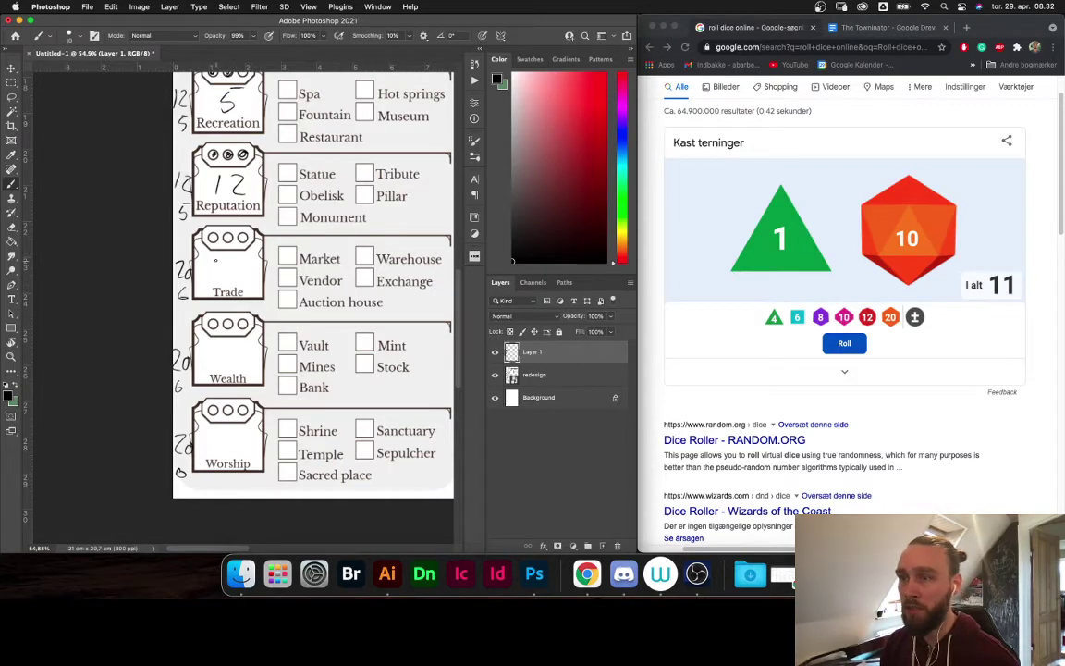
{"action": "left_click_drag", "start_coordinate": [234, 257], "coordinate": [233, 257]}
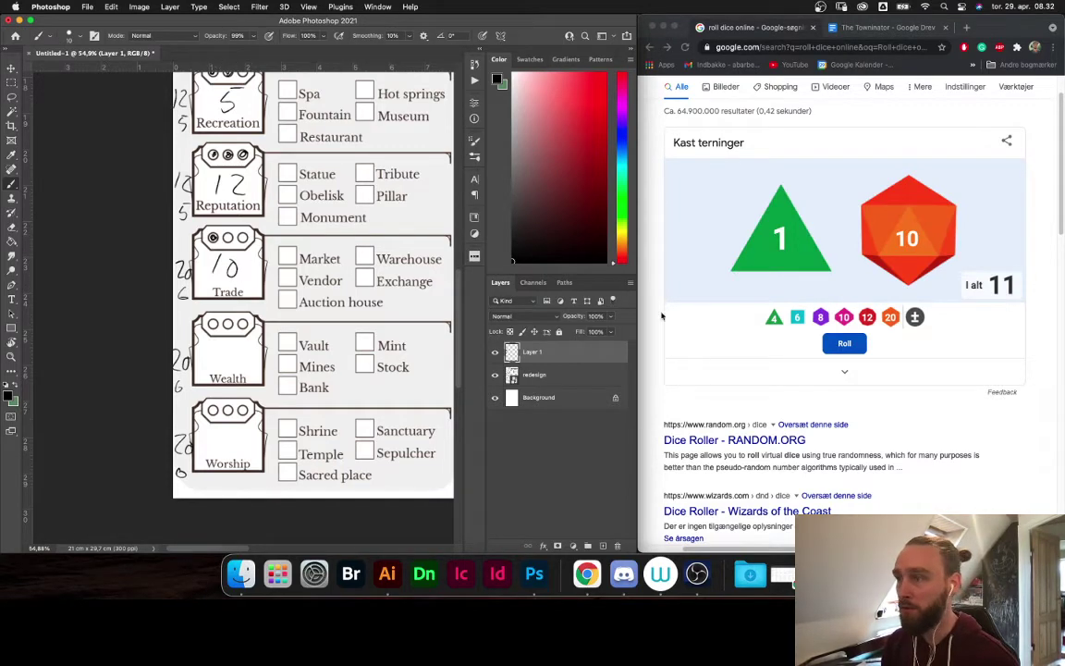
Roll the dice for Wealth, brush the score 12 into its box and fill in two of its development circles
{"action": "left_click", "coordinate": [841, 344]}
{"action": "left_click", "coordinate": [831, 351]}
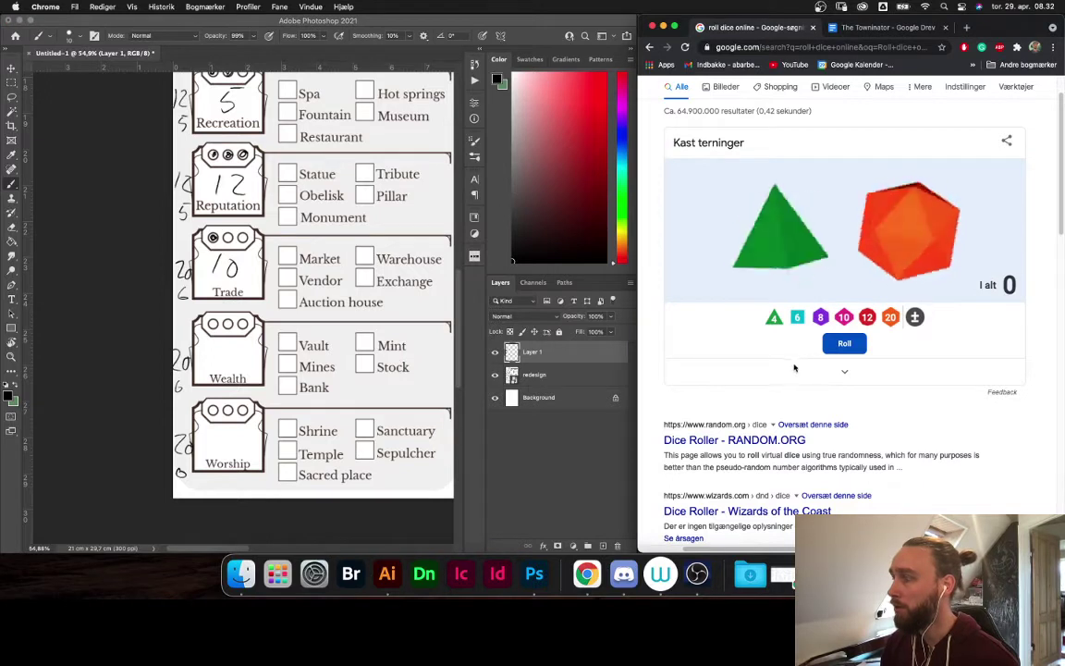
{"action": "left_click", "coordinate": [214, 347]}
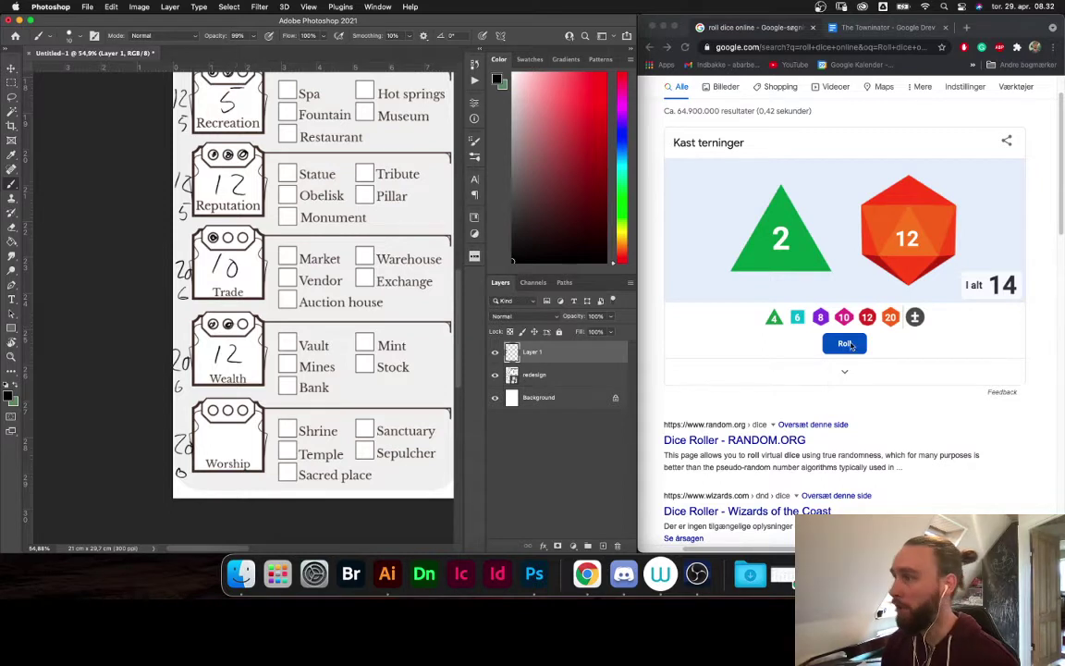
Roll the dice for Worship, brush the score 18 into its box and fill in two of its development circles
{"action": "left_click", "coordinate": [767, 311]}
{"action": "key", "text": "space"}
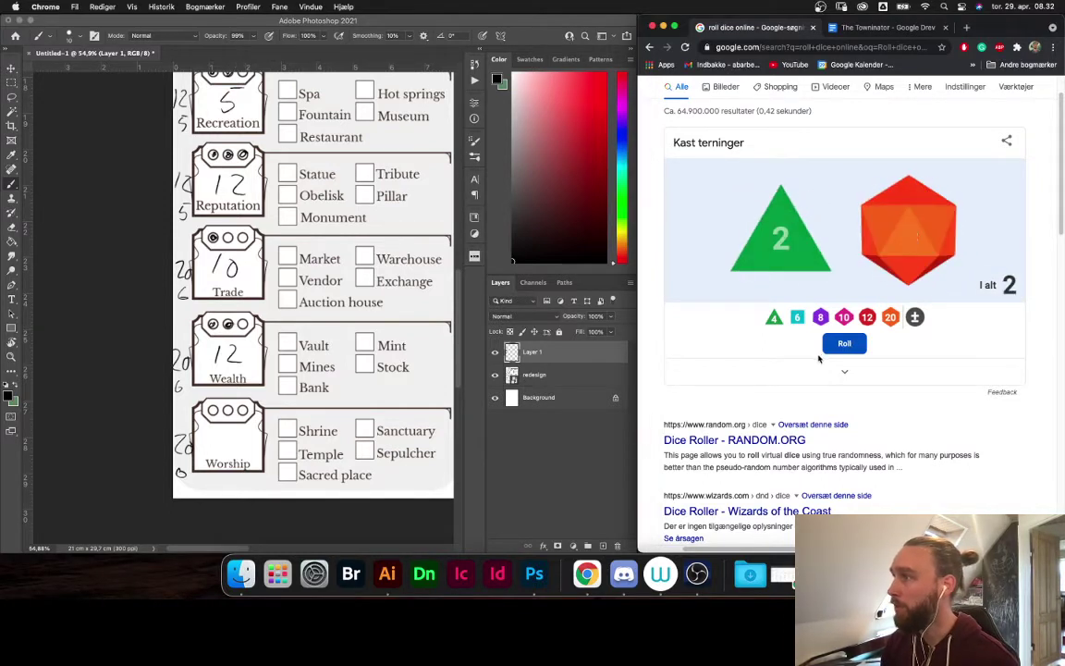
{"action": "left_click", "coordinate": [220, 434]}
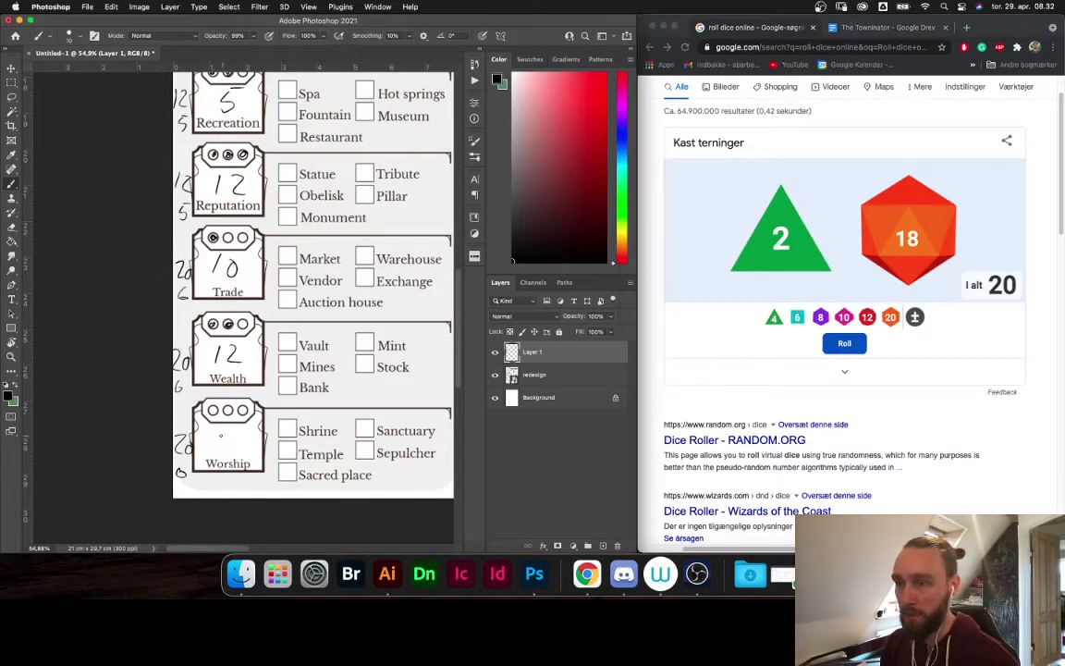
{"action": "mouse_move", "coordinate": [232, 439]}
{"action": "left_mouse_down"}
{"action": "mouse_move", "coordinate": [224, 452]}
{"action": "mouse_move", "coordinate": [235, 433]}
{"action": "left_mouse_up"}
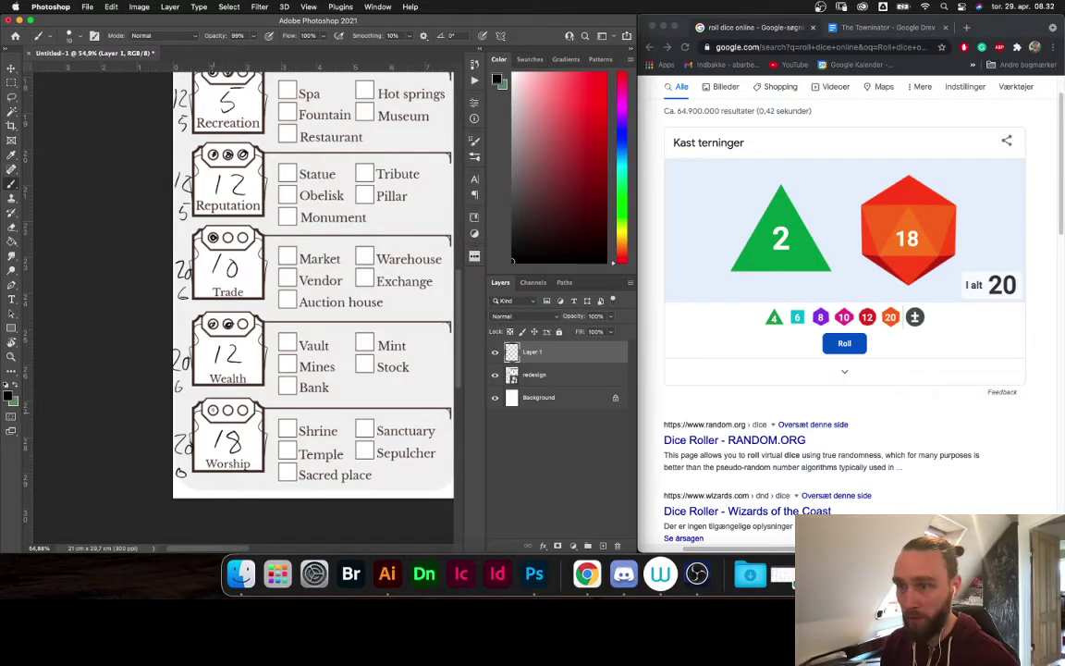
Review the whole town sheet and read the category, building points and development rules in The Towninator document
{"action": "key", "text": "z"}
{"action": "left_click_drag", "start_coordinate": [306, 401], "coordinate": [269, 382]}
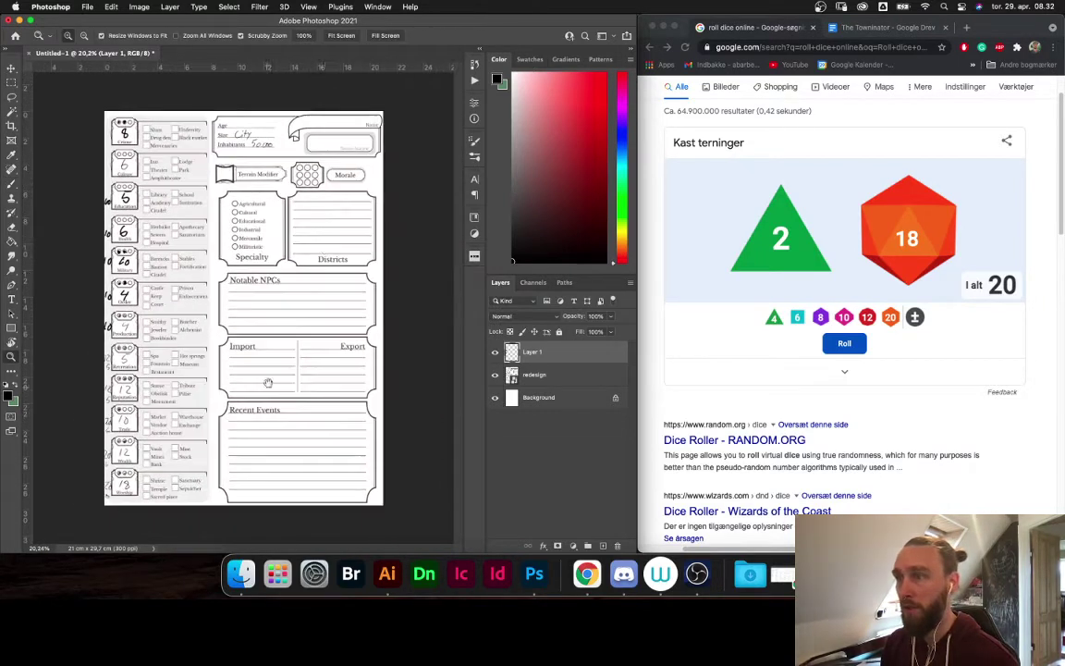
{"action": "left_click", "coordinate": [850, 26]}
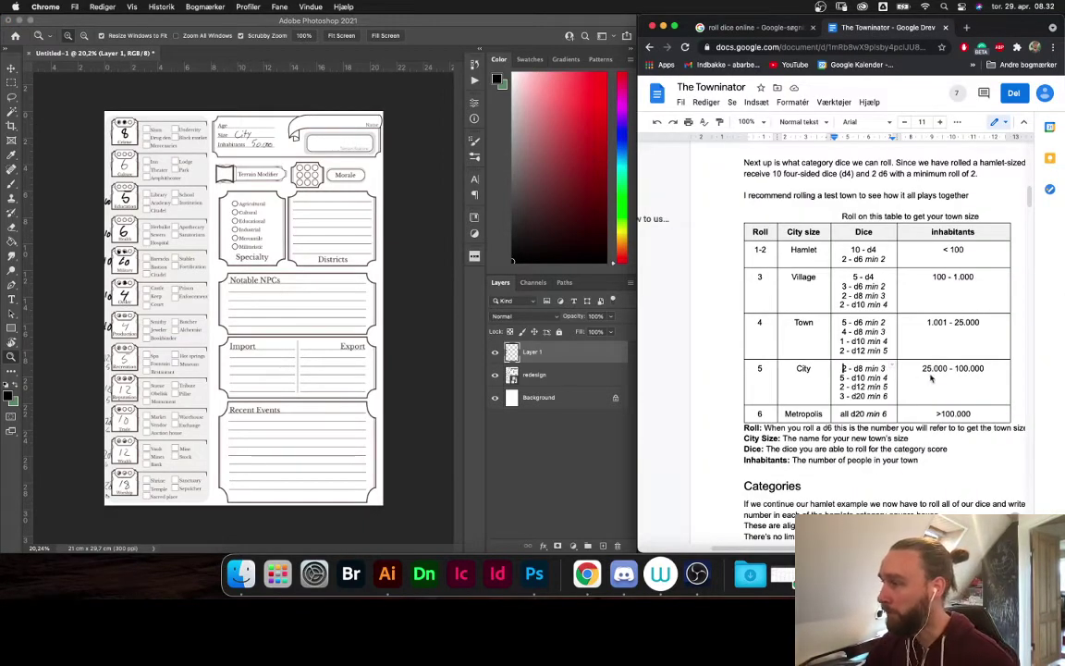
{"action": "scroll", "coordinate": [925, 380], "scroll_direction": "down", "scroll_amount": 5}
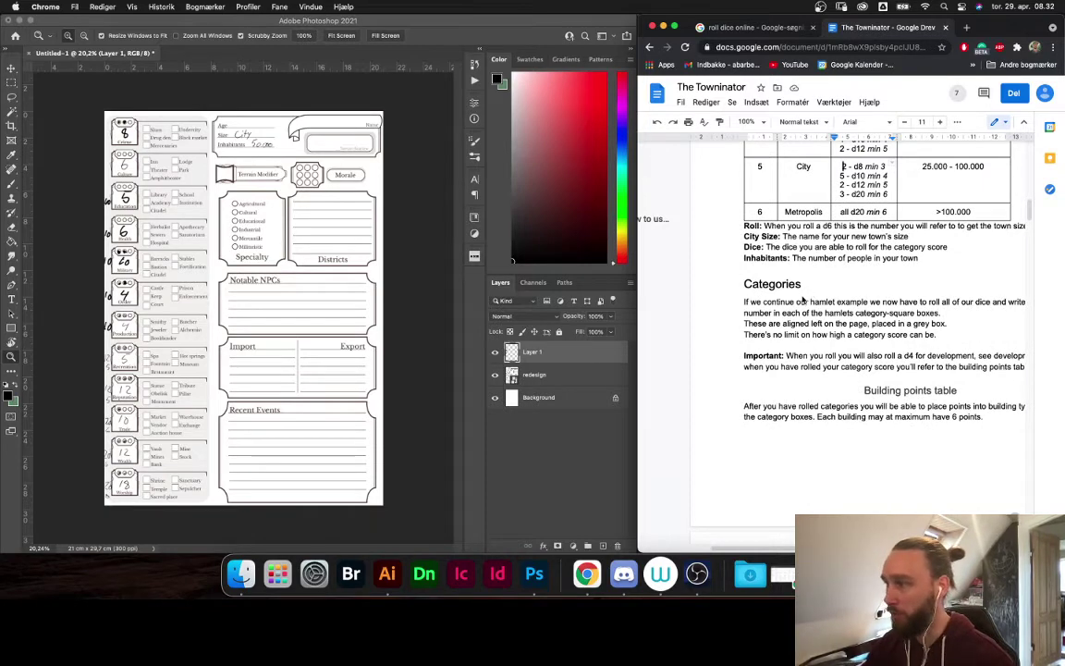
{"action": "scroll", "coordinate": [804, 304], "scroll_direction": "down", "scroll_amount": 4}
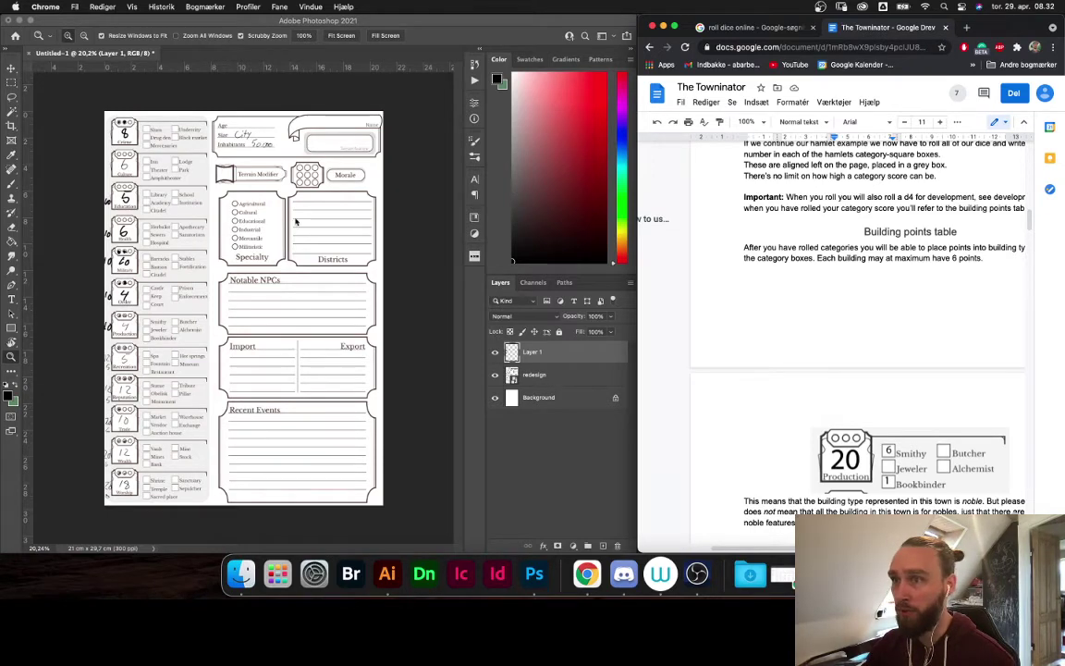
{"action": "scroll", "coordinate": [870, 272], "scroll_direction": "down", "scroll_amount": 5}
{"action": "scroll", "coordinate": [869, 272], "scroll_direction": "up", "scroll_amount": 1}
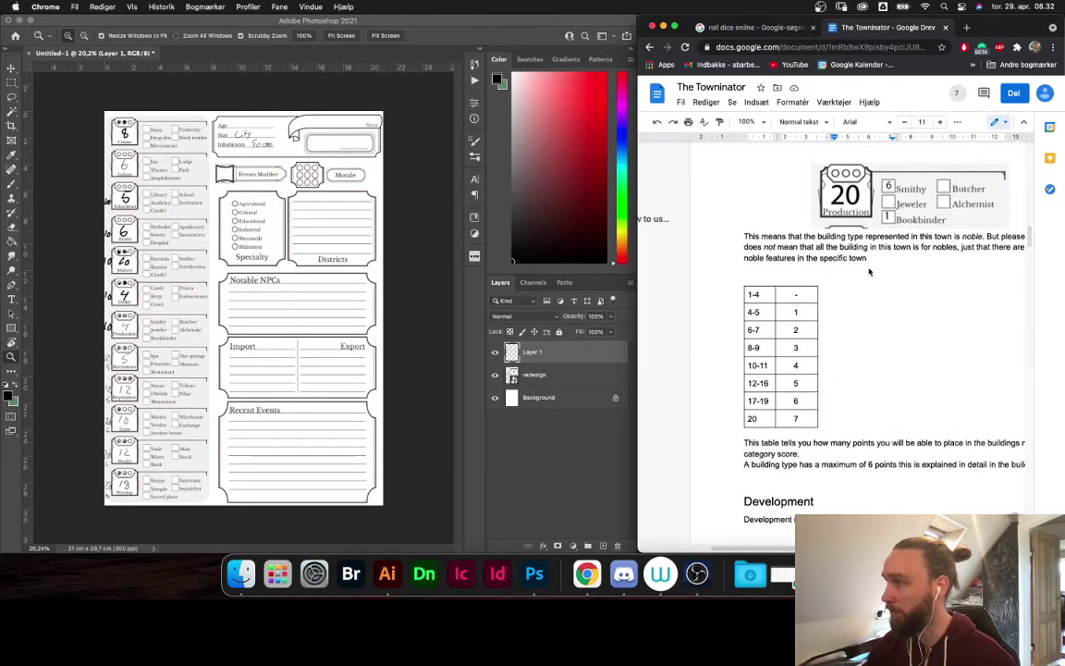
{"action": "scroll", "coordinate": [871, 265], "scroll_direction": "down", "scroll_amount": 3}
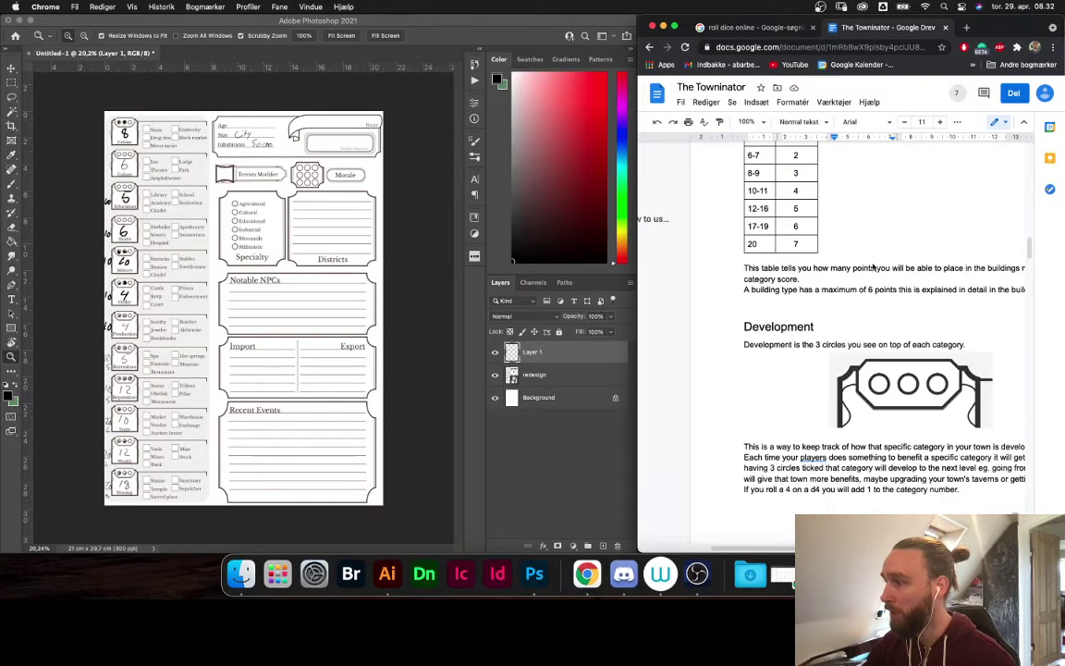
{"action": "scroll", "coordinate": [874, 266], "scroll_direction": "up", "scroll_amount": 15}
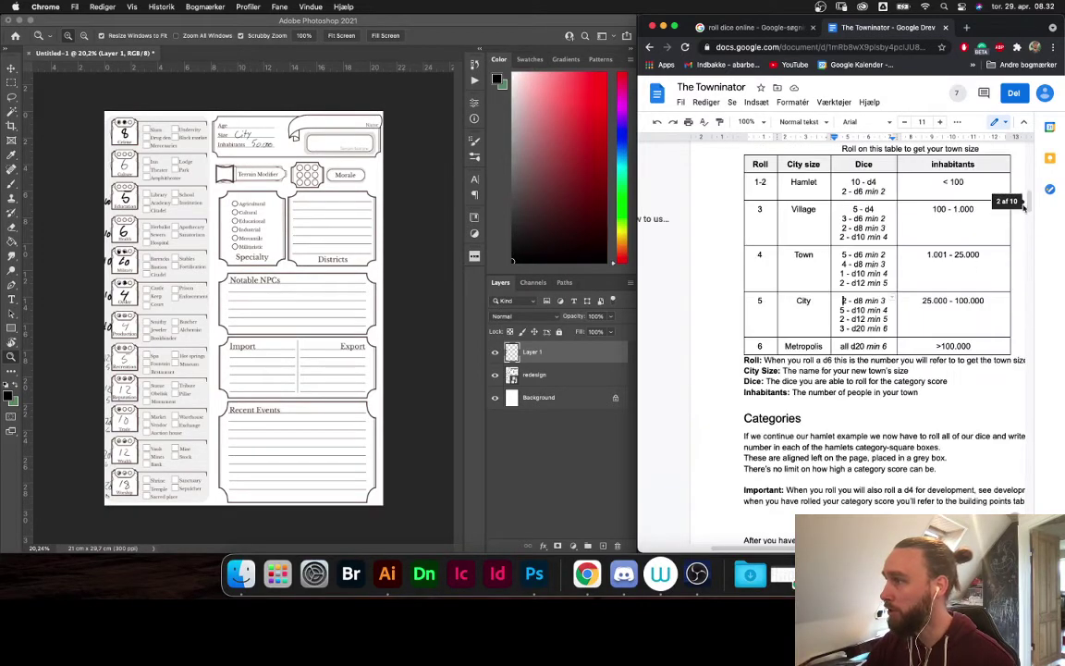
{"action": "left_click_drag", "start_coordinate": [1031, 201], "coordinate": [1025, 247]}
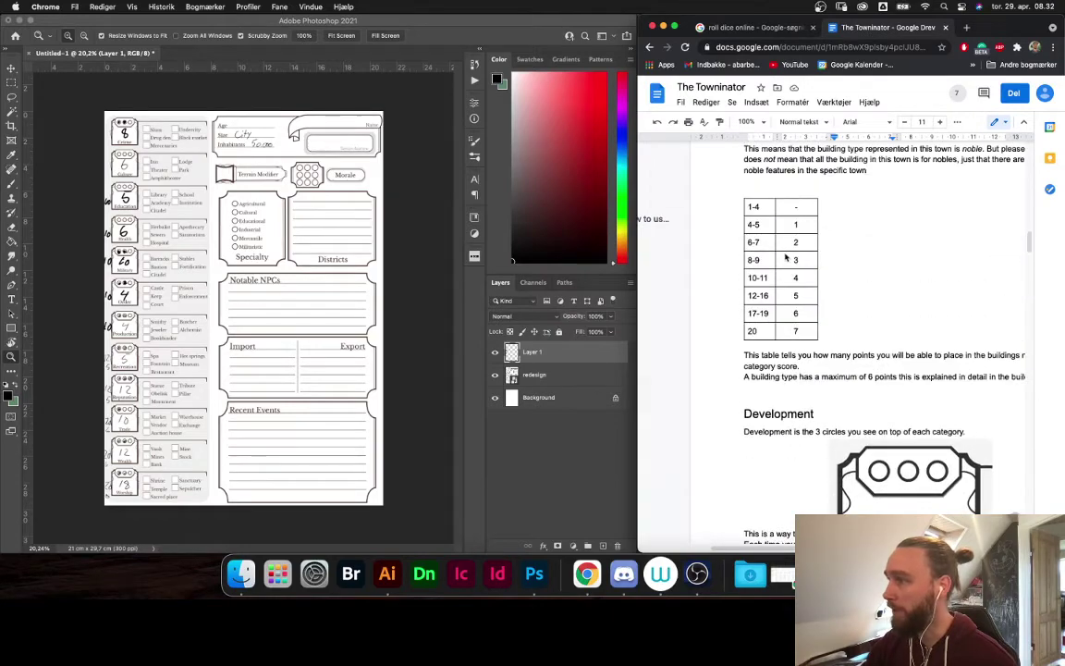
Distribute the Crime building points on the town sheet by brushing 2 beside Black market and 1 beside Mercenaries
{"action": "left_click", "coordinate": [444, 274]}
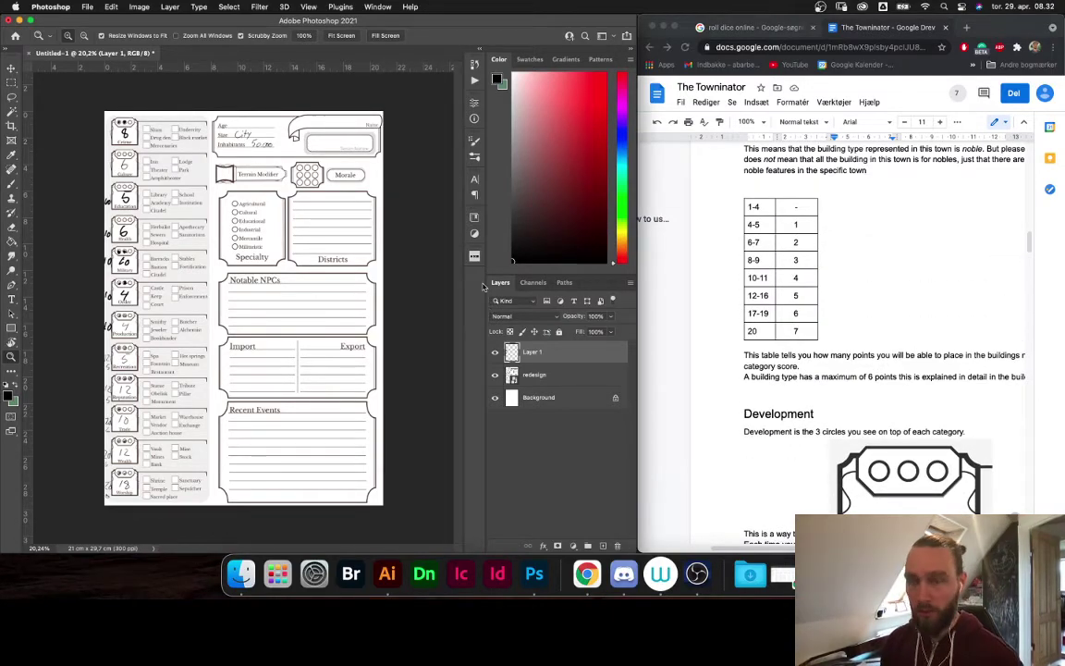
{"action": "left_click_drag", "start_coordinate": [137, 119], "coordinate": [263, 230]}
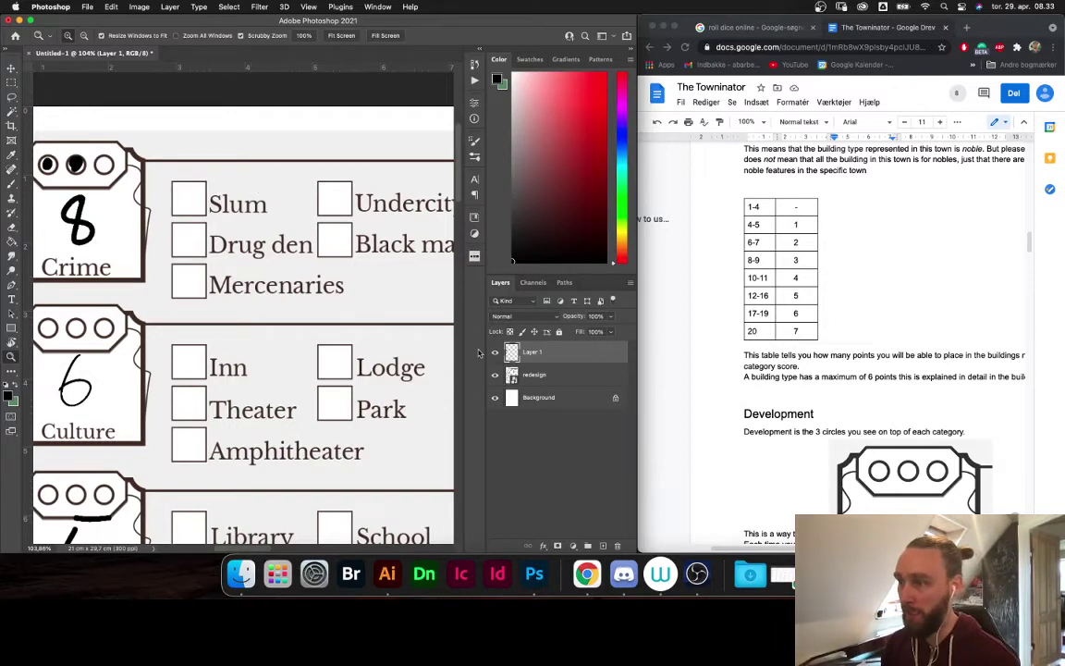
{"action": "left_click_drag", "start_coordinate": [388, 333], "coordinate": [297, 273]}
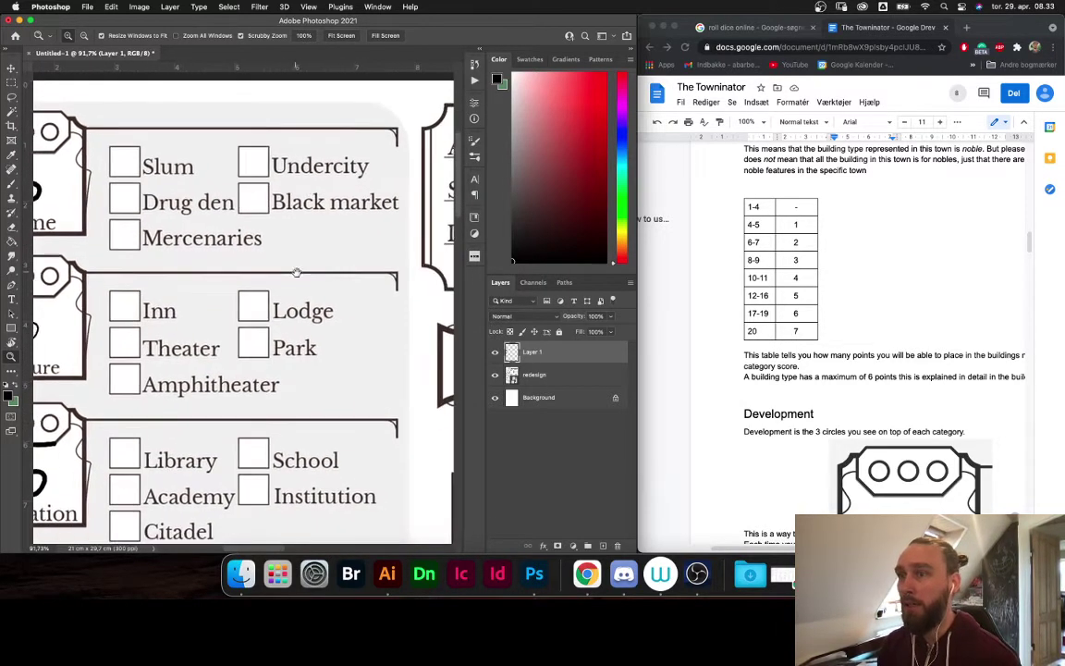
{"action": "scroll", "coordinate": [296, 273], "scroll_direction": "left", "scroll_amount": 3}
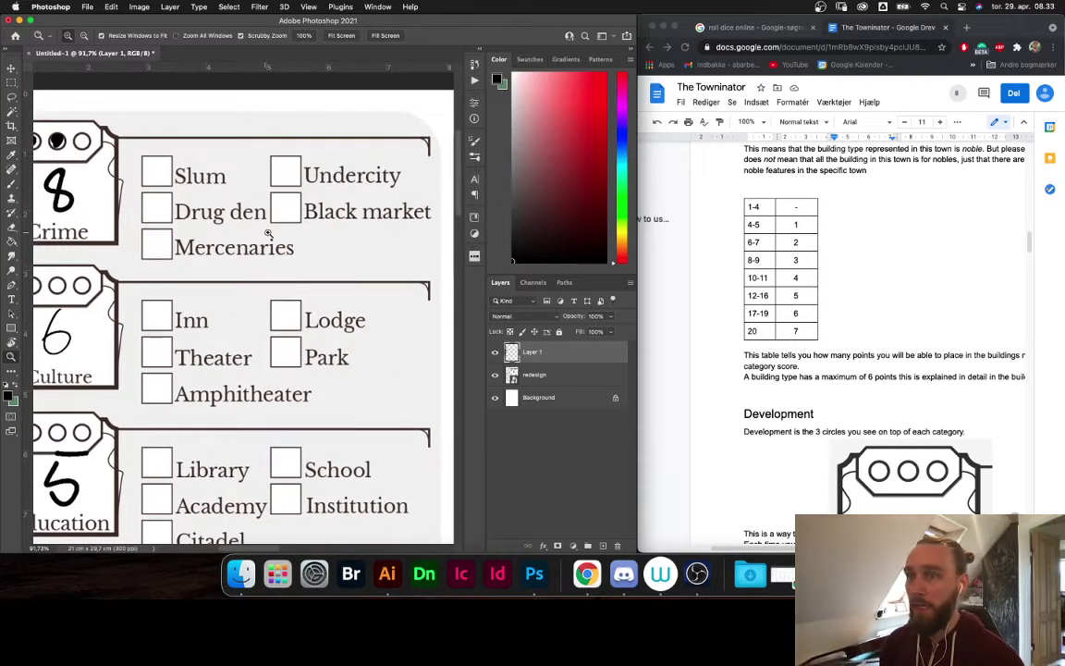
{"action": "key", "text": "b"}
{"action": "scroll", "coordinate": [171, 218], "scroll_direction": "down", "scroll_amount": 2}
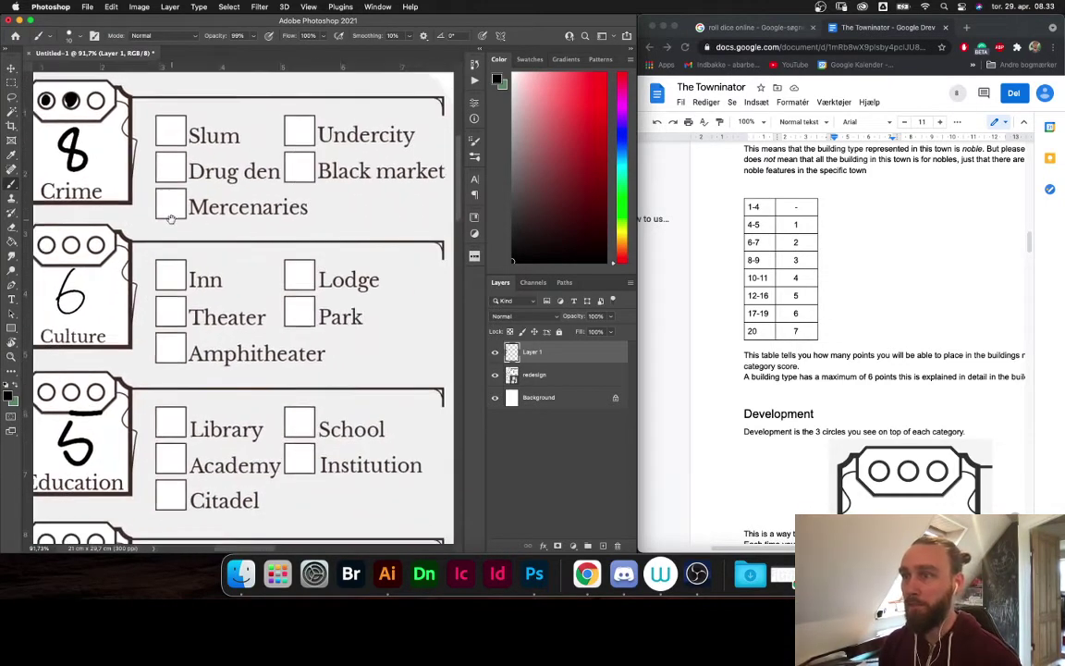
{"action": "left_click_drag", "start_coordinate": [171, 219], "coordinate": [175, 217]}
{"action": "left_click_drag", "start_coordinate": [321, 210], "coordinate": [305, 225]}
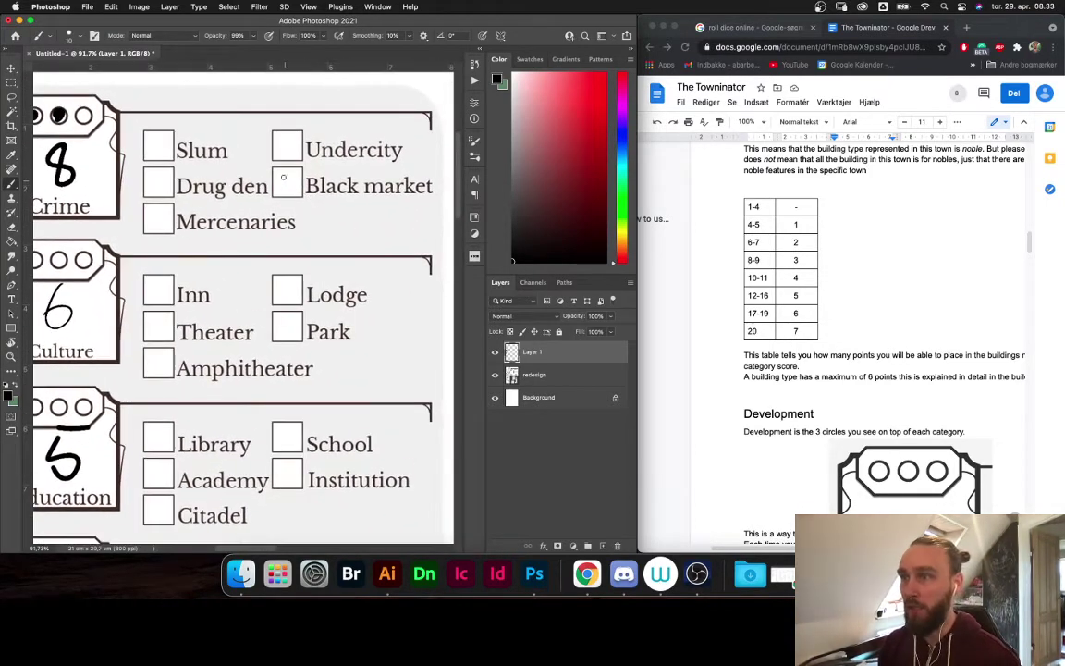
{"action": "left_click_drag", "start_coordinate": [280, 174], "coordinate": [286, 186]}
{"action": "left_click", "coordinate": [281, 191]}
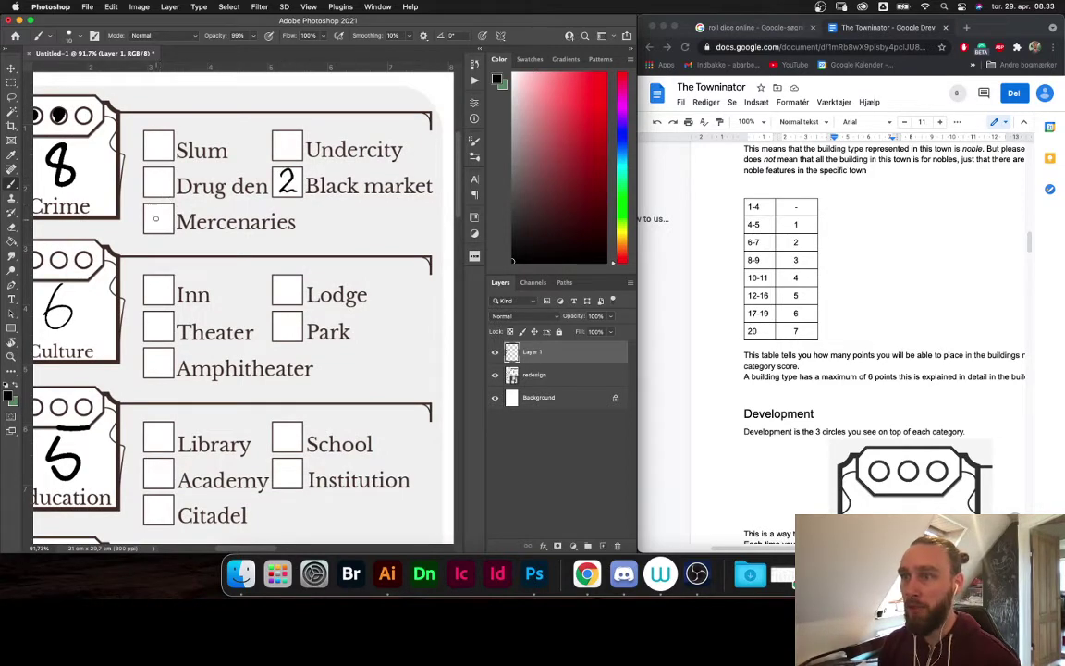
{"action": "left_click_drag", "start_coordinate": [155, 209], "coordinate": [160, 231]}
Brush a building point of 1 beside Inn in Culture and place the Education building point beside Institution
{"action": "scroll", "coordinate": [262, 165], "scroll_direction": "down", "scroll_amount": 5}
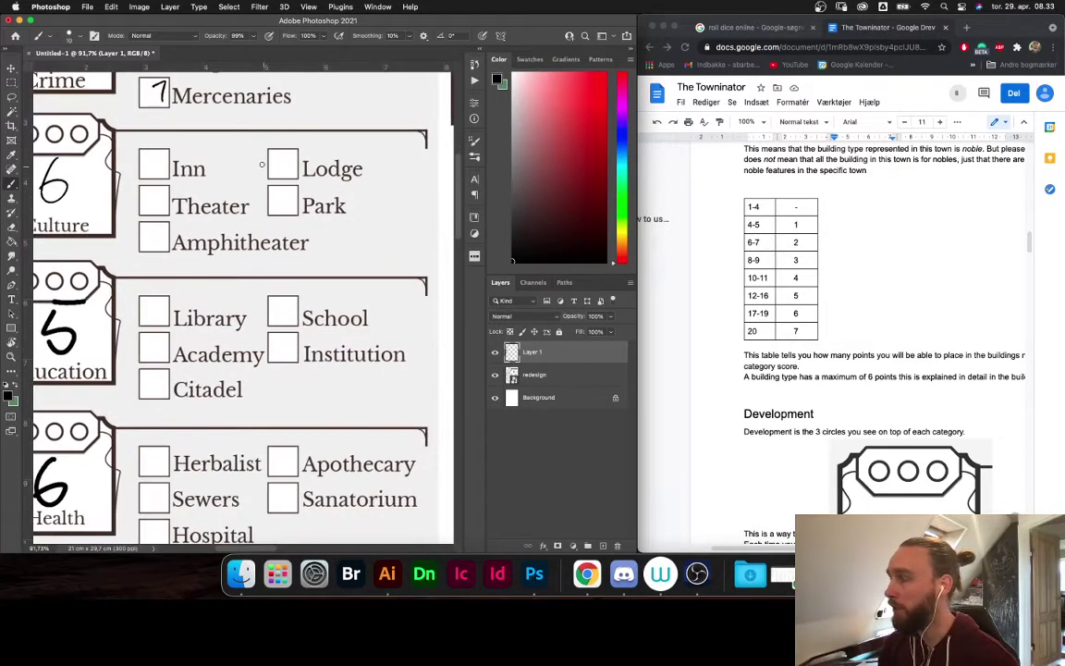
{"action": "scroll", "coordinate": [262, 165], "scroll_direction": "up", "scroll_amount": 1}
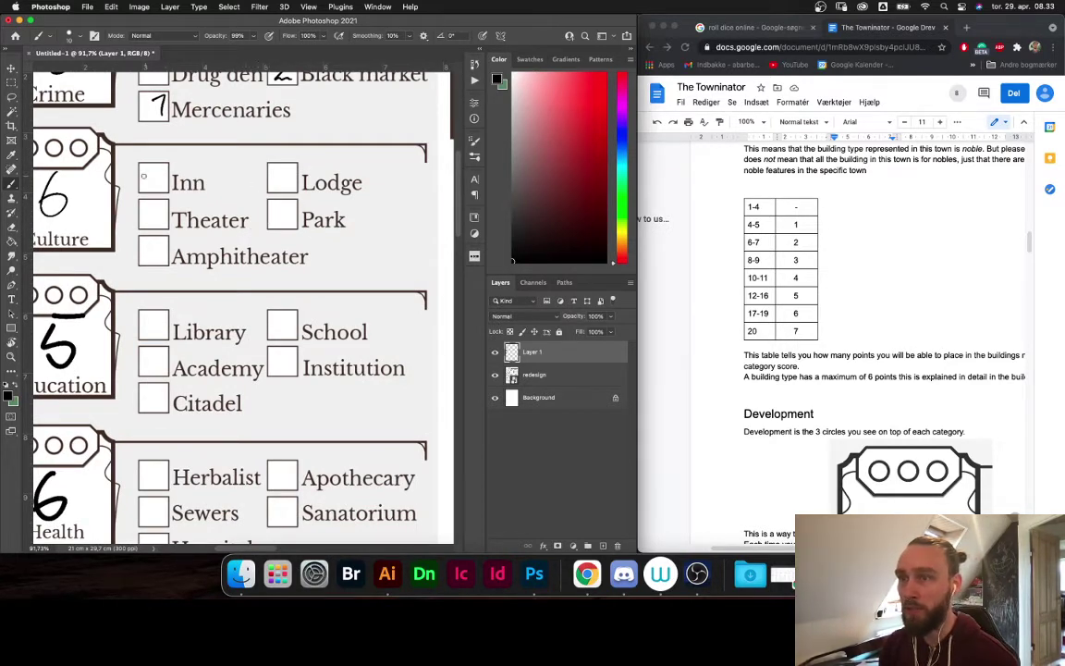
{"action": "left_click_drag", "start_coordinate": [152, 170], "coordinate": [157, 188]}
{"action": "scroll", "coordinate": [264, 367], "scroll_direction": "down", "scroll_amount": 5}
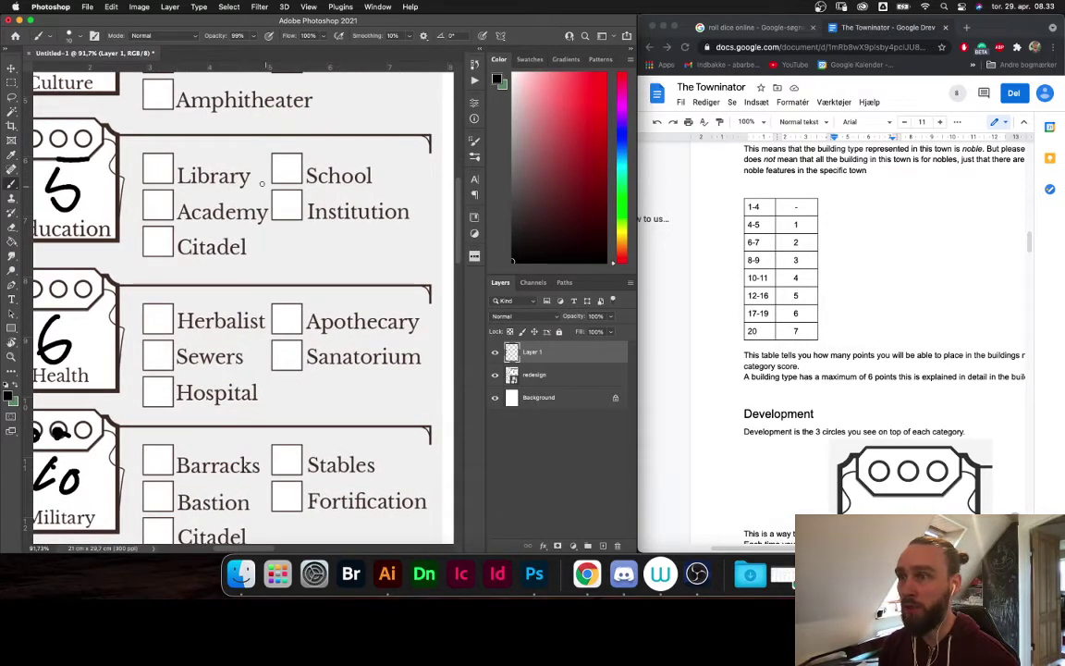
{"action": "mouse_move", "coordinate": [288, 197]}
{"action": "left_mouse_down"}
{"action": "mouse_move", "coordinate": [275, 242]}
{"action": "mouse_move", "coordinate": [261, 237]}
{"action": "mouse_move", "coordinate": [266, 202]}
{"action": "left_mouse_up"}
Distribute the Health building points by brushing 1 beside Herbalist and 1 beside Apothecary
{"action": "scroll", "coordinate": [264, 204], "scroll_direction": "down", "scroll_amount": 5}
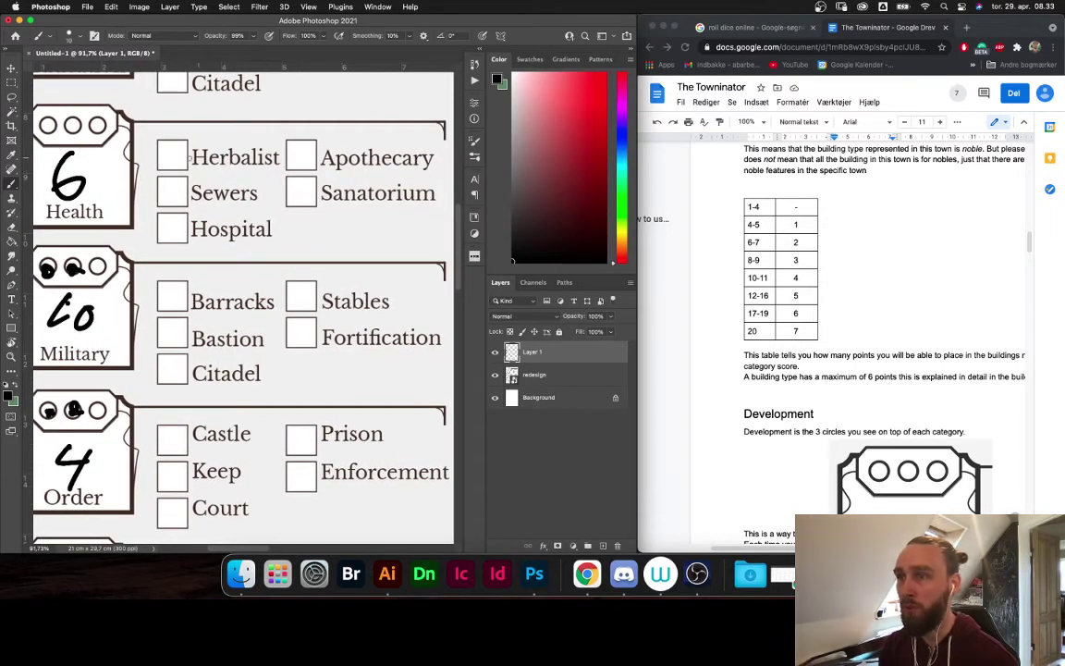
{"action": "left_click_drag", "start_coordinate": [169, 148], "coordinate": [173, 167]}
{"action": "left_click_drag", "start_coordinate": [296, 153], "coordinate": [308, 147]}
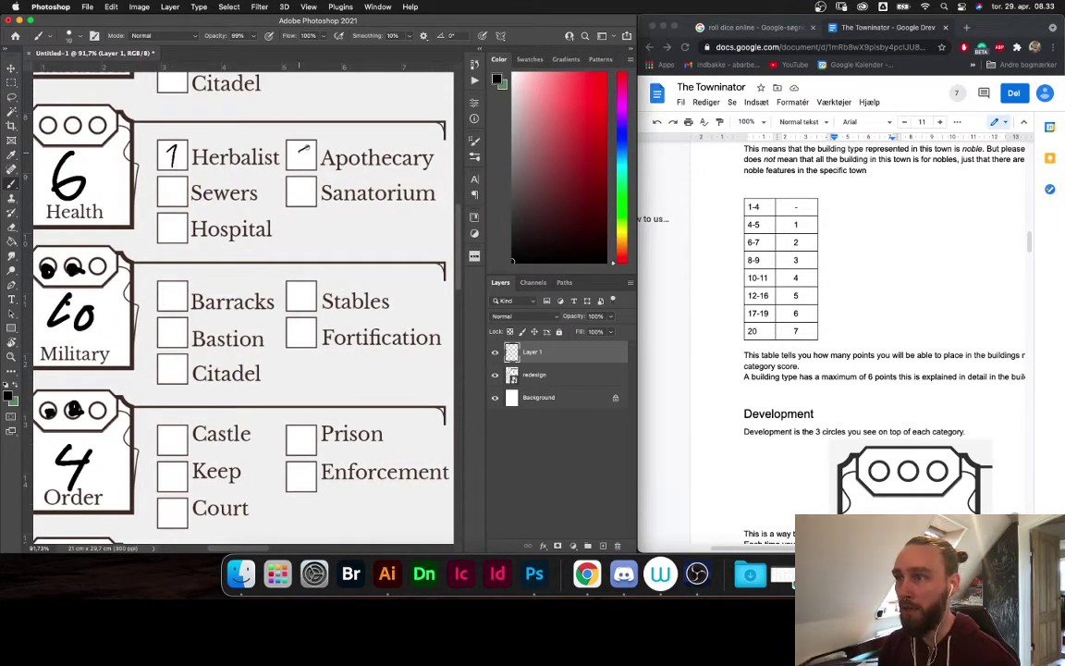
Distribute the Military building points by brushing 2 beside Stables, 1 beside Barracks and 1 beside Fortification
{"action": "left_click_drag", "start_coordinate": [245, 342], "coordinate": [208, 195]}
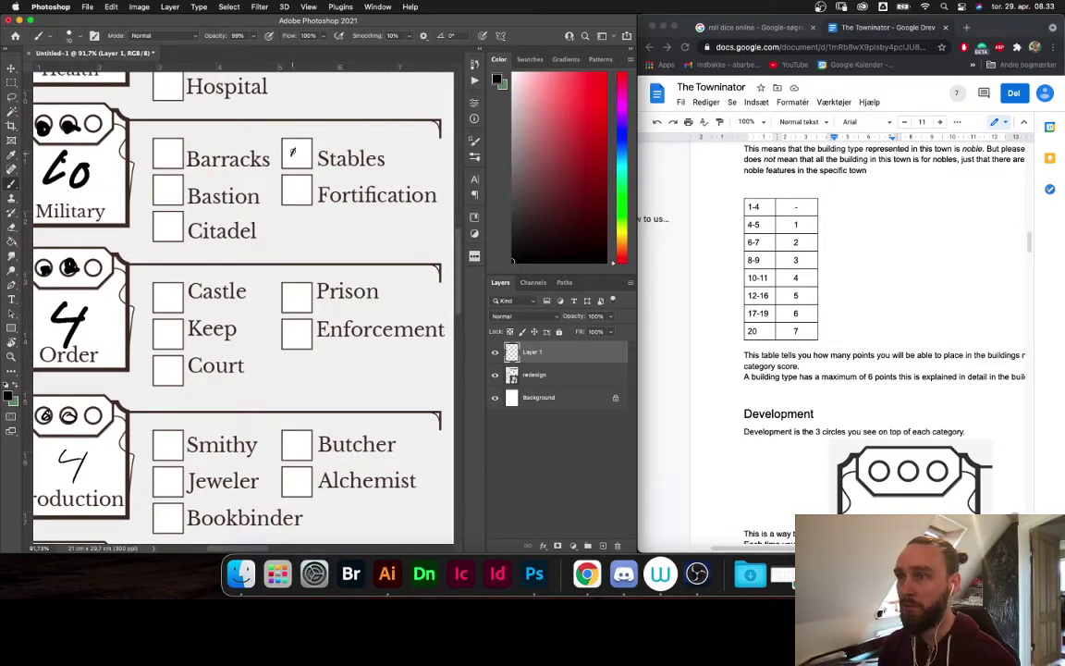
{"action": "left_click_drag", "start_coordinate": [298, 150], "coordinate": [304, 163]}
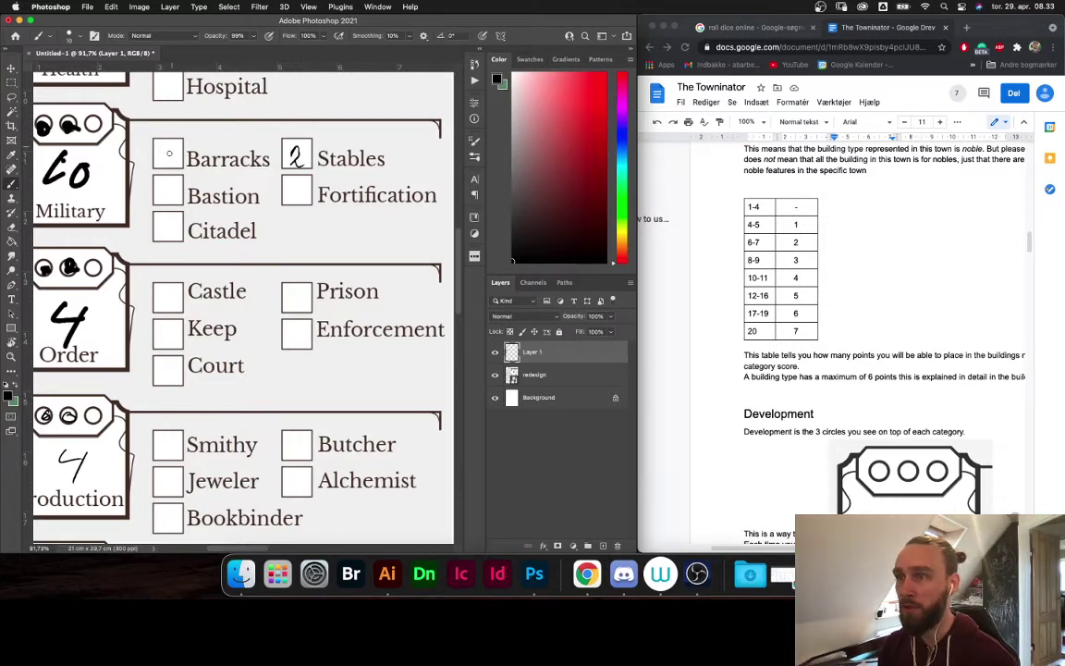
{"action": "left_click_drag", "start_coordinate": [162, 151], "coordinate": [169, 168]}
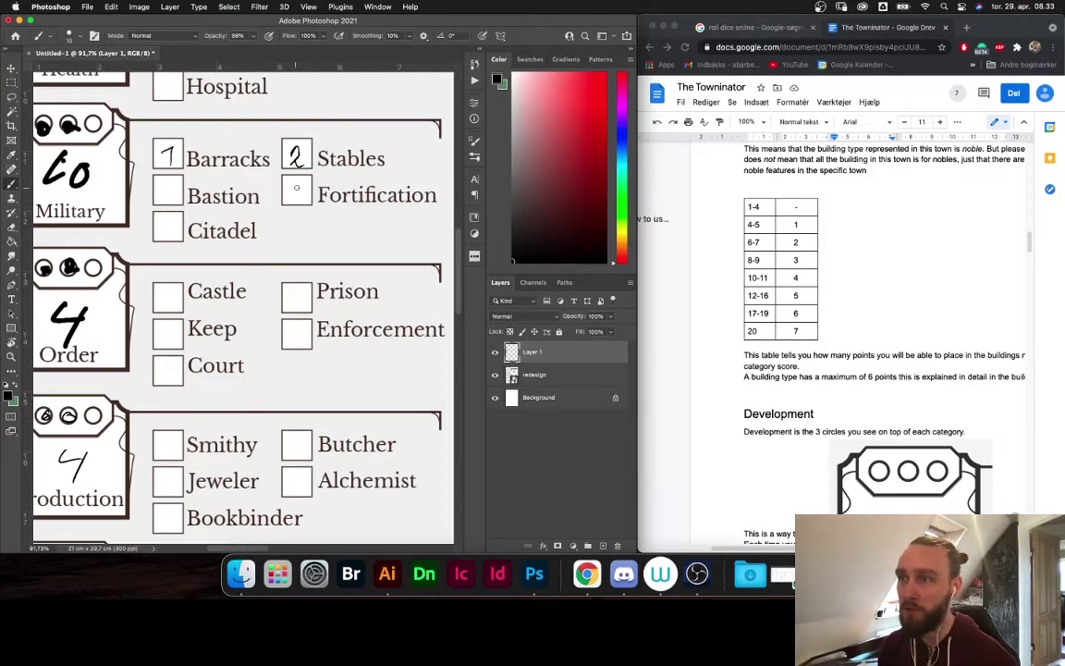
{"action": "mouse_move", "coordinate": [292, 184]}
{"action": "left_mouse_down"}
{"action": "mouse_move", "coordinate": [294, 198]}
{"action": "mouse_move", "coordinate": [329, 204]}
{"action": "left_mouse_up"}
Try crossing out Hot springs in the Recreation category with the brush, and erase the strokes
{"action": "scroll", "coordinate": [319, 194], "scroll_direction": "down", "scroll_amount": 5}
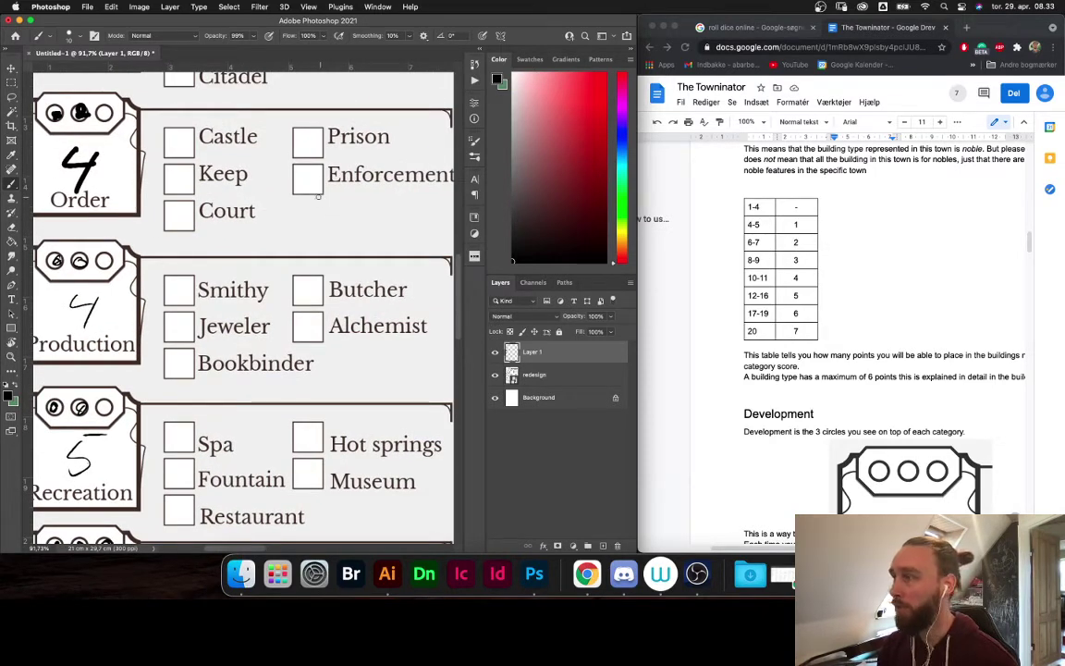
{"action": "left_click_drag", "start_coordinate": [288, 238], "coordinate": [287, 141]}
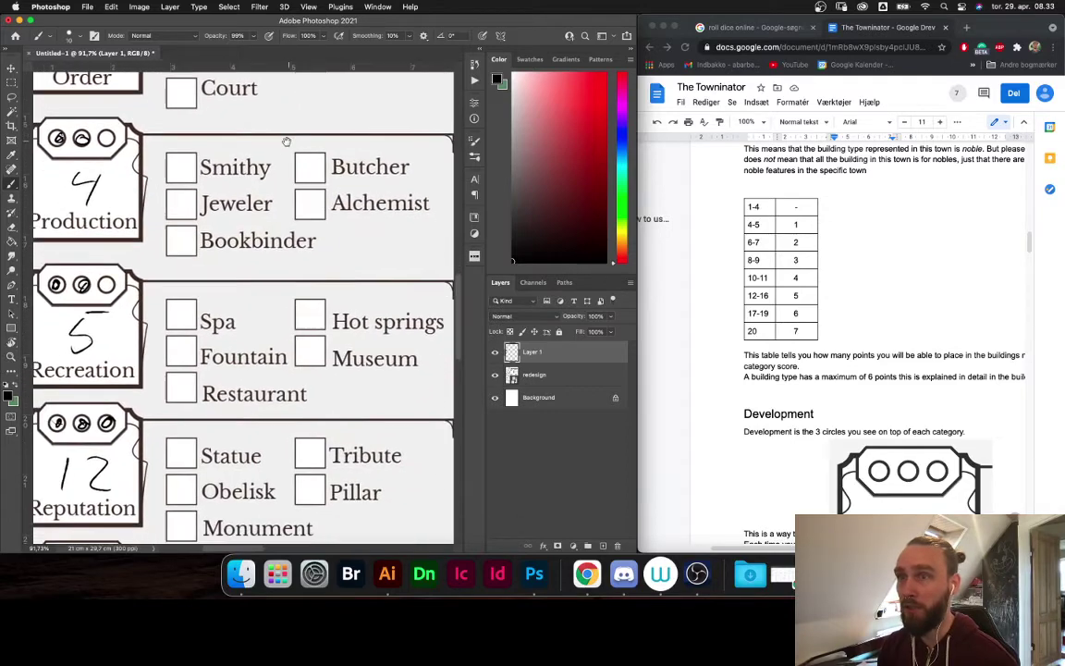
{"action": "left_click_drag", "start_coordinate": [310, 309], "coordinate": [313, 297]}
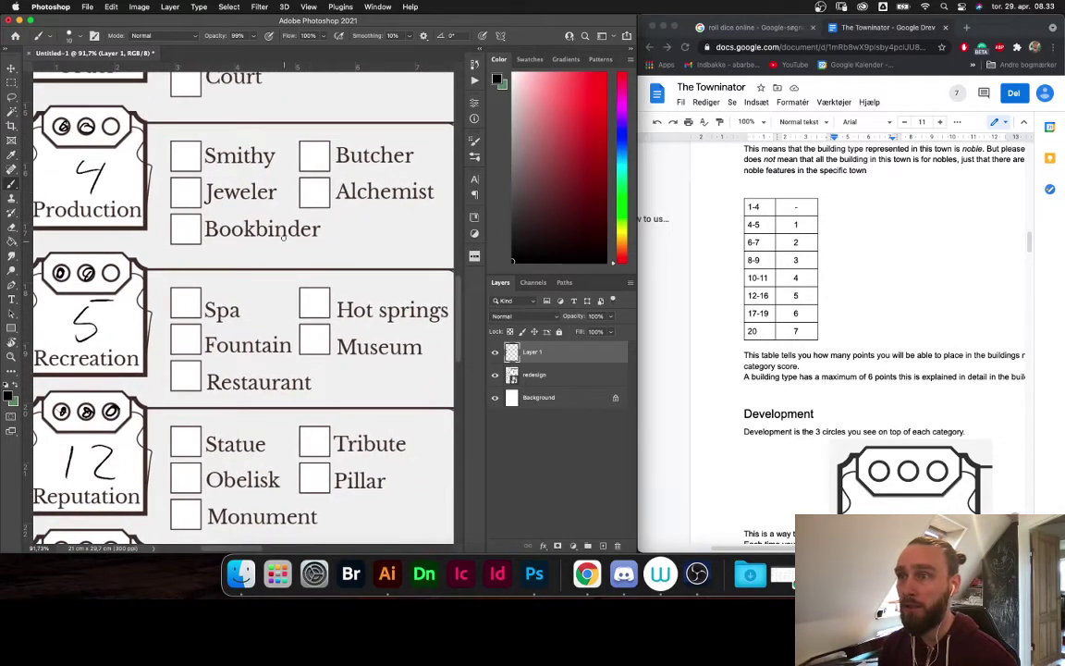
{"action": "scroll", "coordinate": [209, 202], "scroll_direction": "down", "scroll_amount": 5}
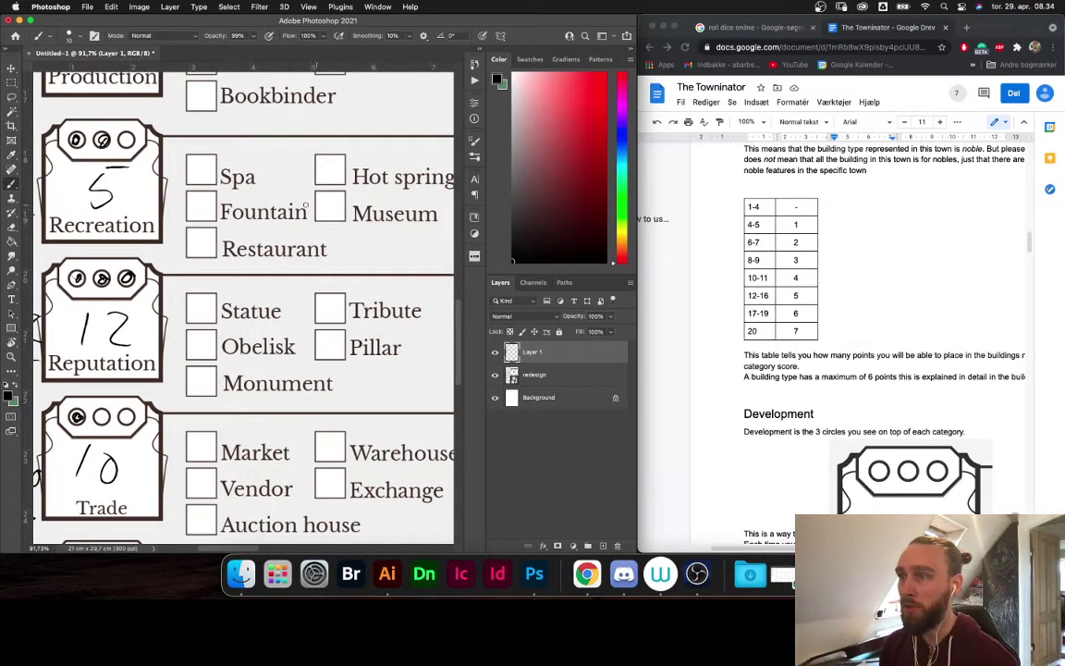
{"action": "scroll", "coordinate": [314, 225], "scroll_direction": "right", "scroll_amount": 1}
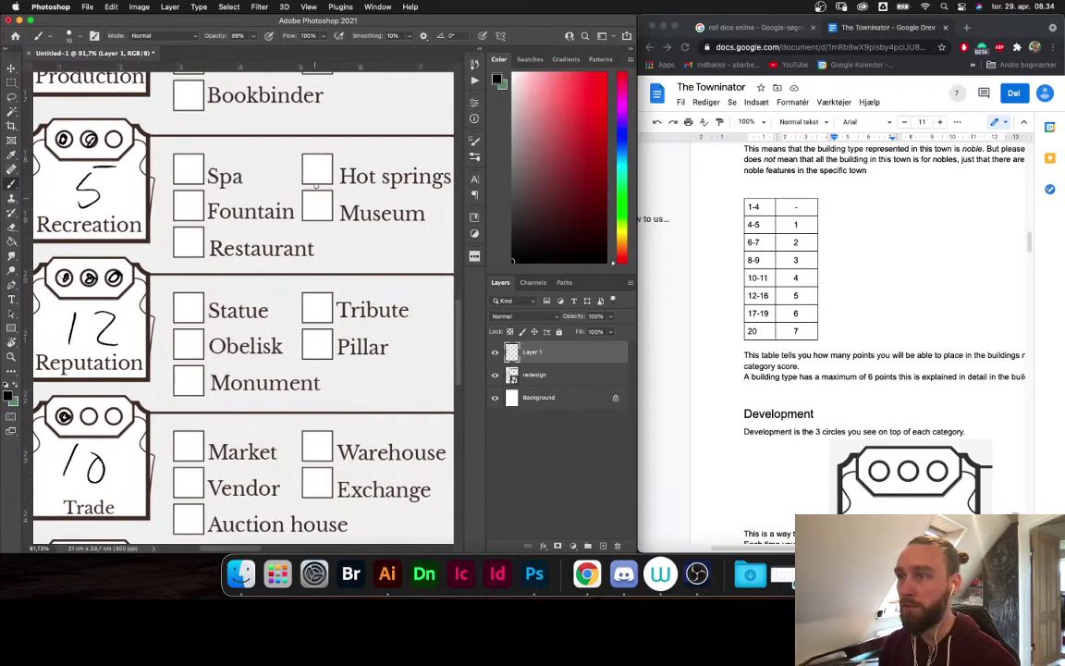
{"action": "scroll", "coordinate": [316, 170], "scroll_direction": "up", "scroll_amount": 1}
{"action": "scroll", "coordinate": [316, 170], "scroll_direction": "right", "scroll_amount": 1}
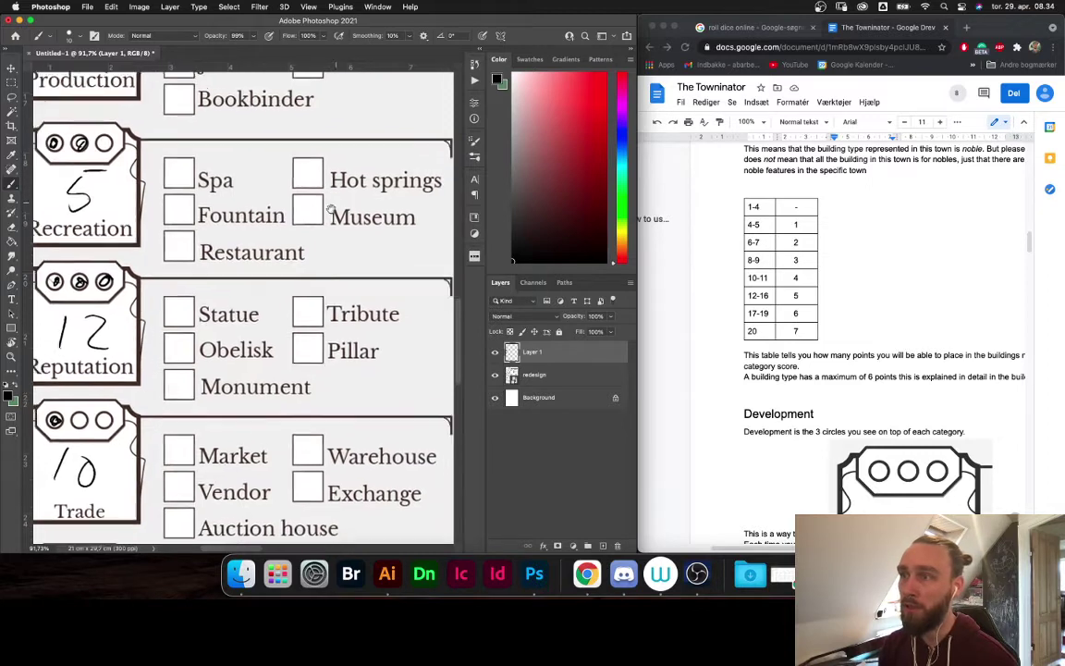
{"action": "left_click_drag", "start_coordinate": [421, 182], "coordinate": [337, 191]}
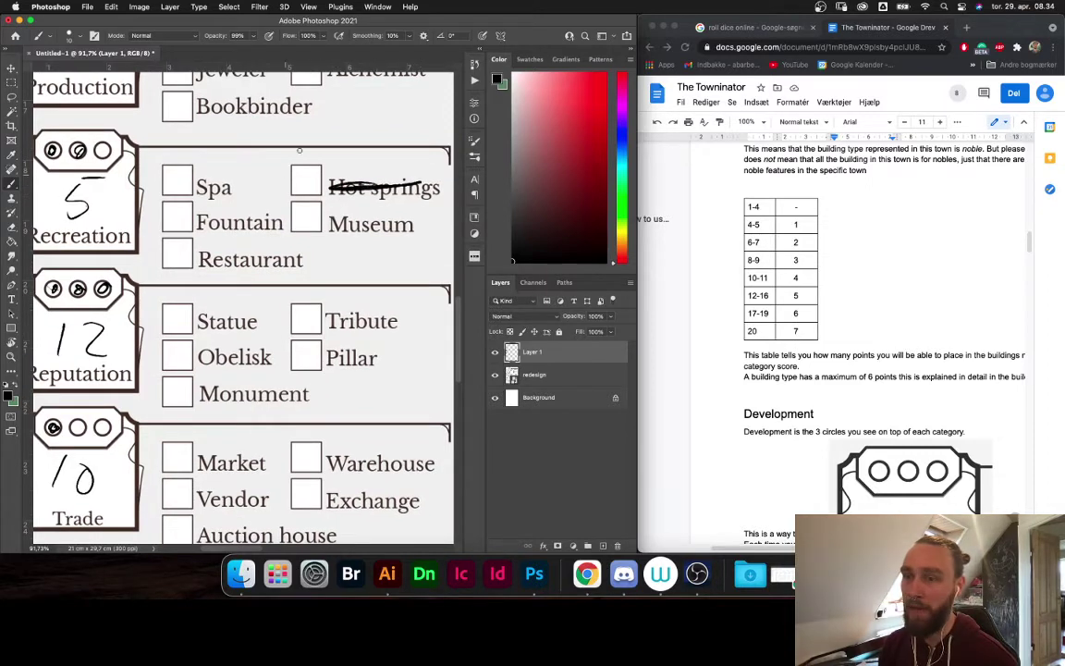
{"action": "key", "text": "e"}
{"action": "mouse_move", "coordinate": [416, 185]}
{"action": "left_mouse_down"}
{"action": "mouse_move", "coordinate": [300, 193]}
{"action": "mouse_move", "coordinate": [305, 222]}
{"action": "left_mouse_up"}
Brush the Recreation building point of 1 beside Fountain
{"action": "key", "text": "z"}
{"action": "left_click_drag", "start_coordinate": [305, 175], "coordinate": [306, 199]}
{"action": "mouse_move", "coordinate": [323, 266]}
{"action": "left_mouse_down"}
{"action": "mouse_move", "coordinate": [344, 242]}
{"action": "mouse_move", "coordinate": [331, 234]}
{"action": "mouse_move", "coordinate": [277, 249]}
{"action": "mouse_move", "coordinate": [274, 205]}
{"action": "left_mouse_up"}
{"action": "key", "text": "b"}
{"action": "left_click_drag", "start_coordinate": [276, 356], "coordinate": [208, 261]}
Assign the Reputation building points by brushing 5 beside Monument
{"action": "key", "text": "z"}
{"action": "left_click_drag", "start_coordinate": [243, 324], "coordinate": [278, 247]}
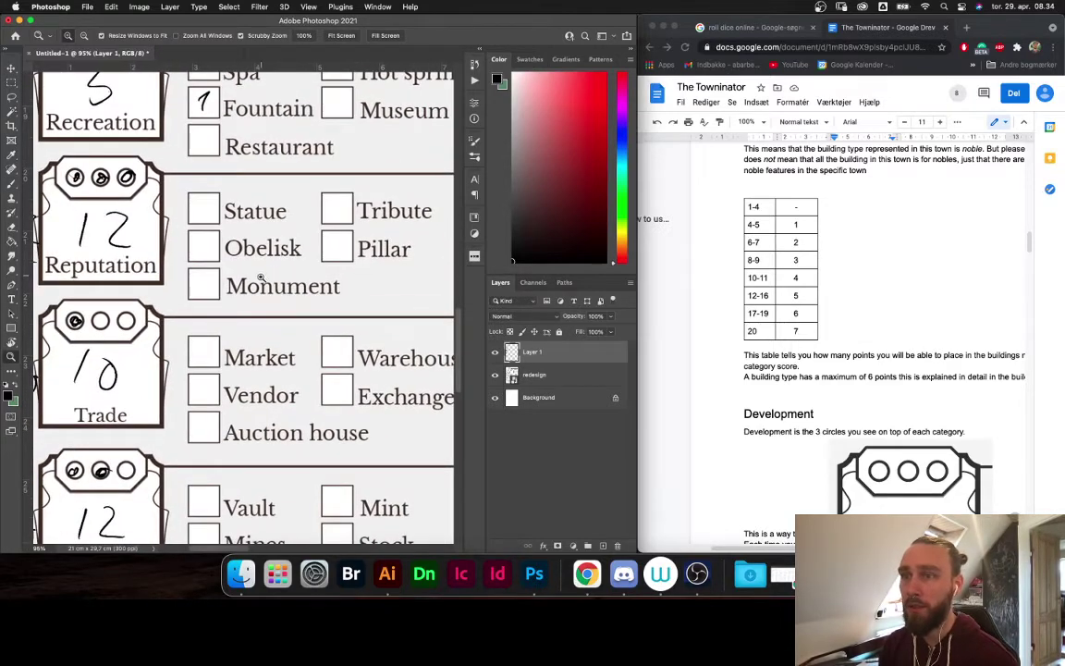
{"action": "left_click_drag", "start_coordinate": [337, 328], "coordinate": [341, 303]}
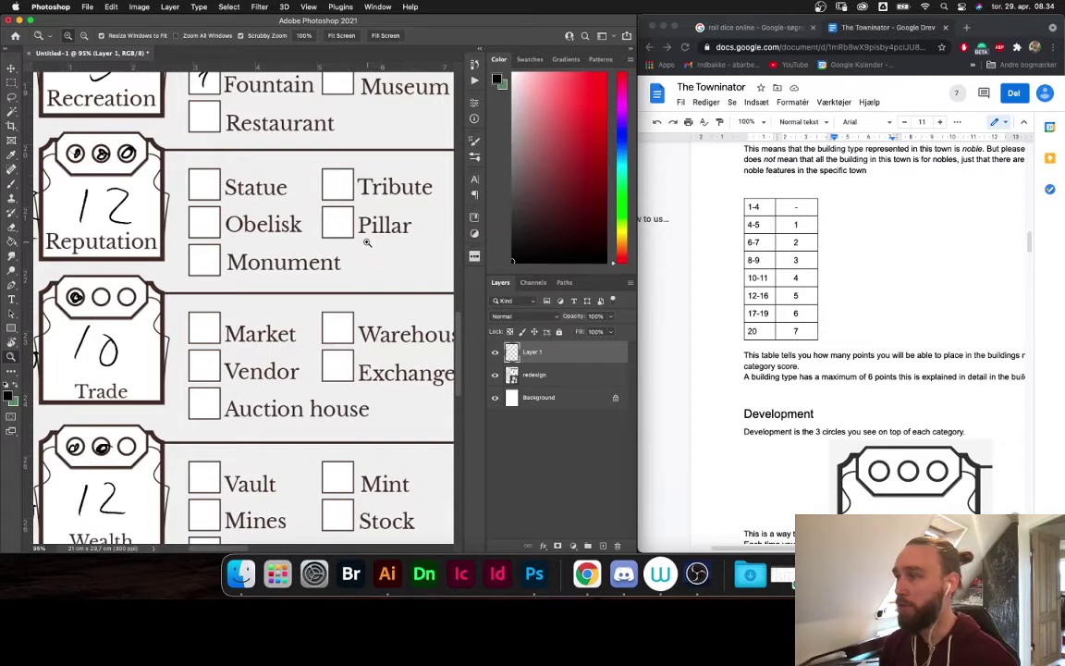
{"action": "key", "text": "b"}
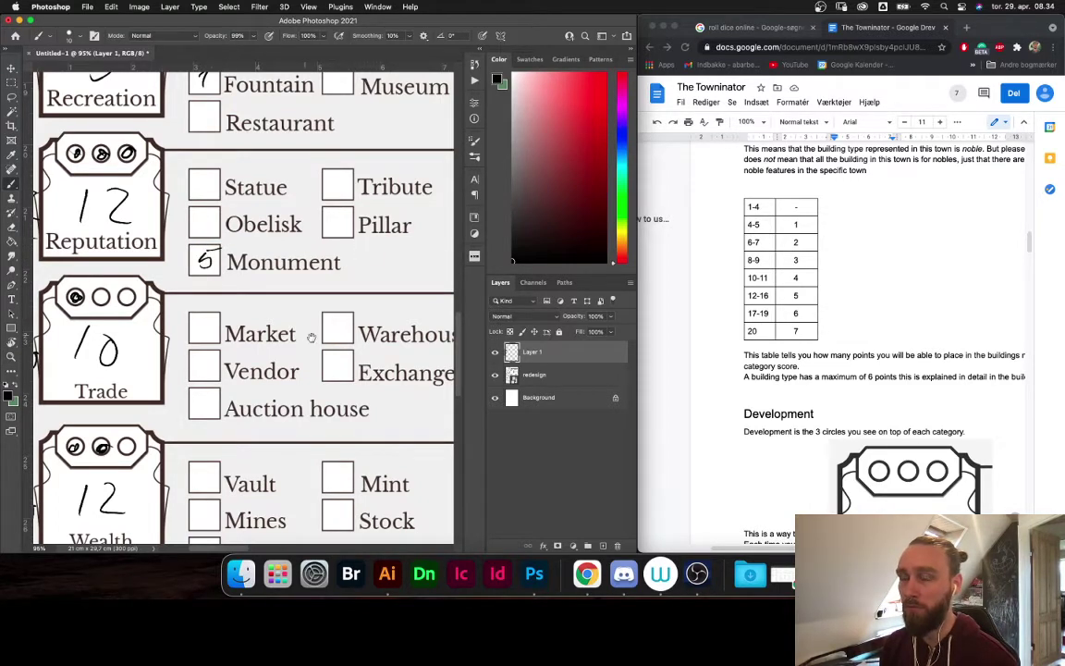
Assign the Trade building points by brushing 4 beside Market
{"action": "left_click_drag", "start_coordinate": [312, 338], "coordinate": [302, 264]}
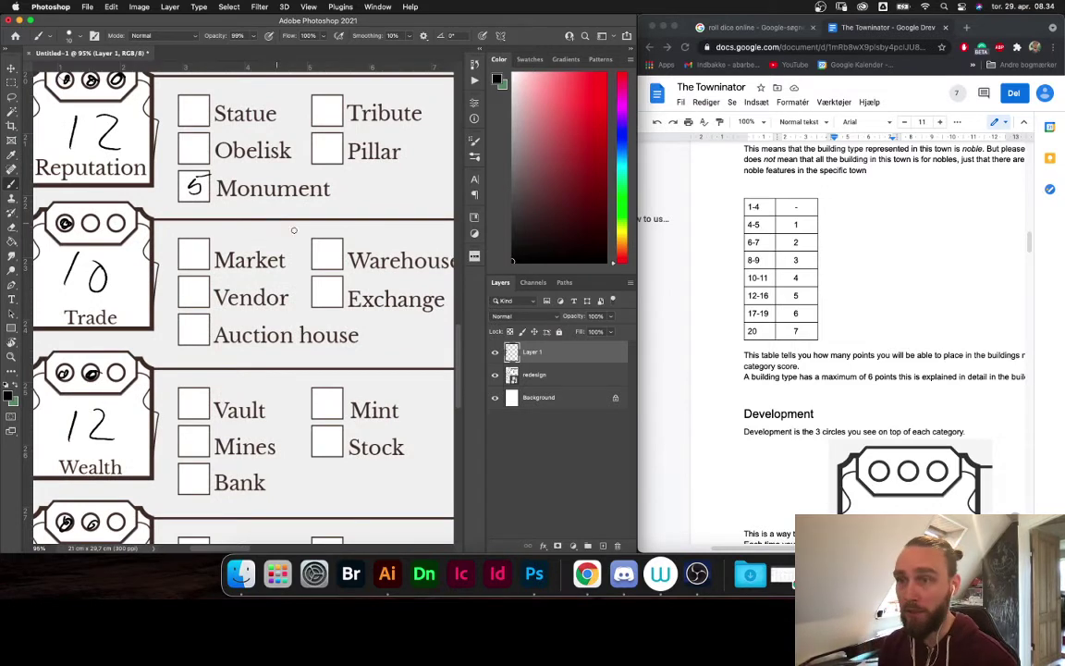
{"action": "scroll", "coordinate": [316, 337], "scroll_direction": "down", "scroll_amount": 3}
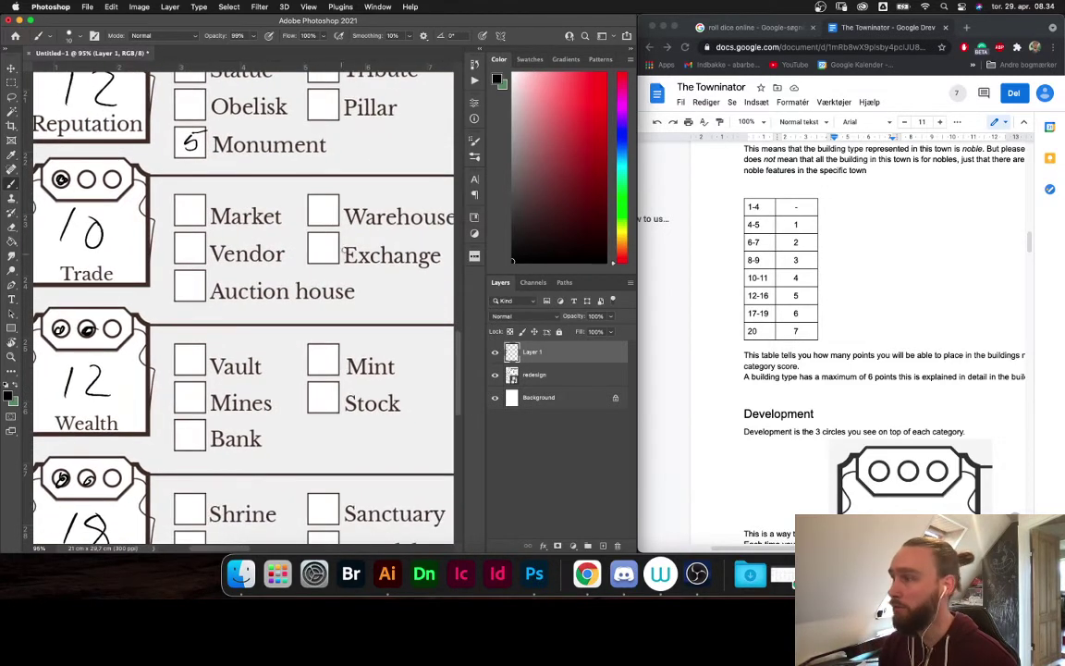
{"action": "scroll", "coordinate": [301, 268], "scroll_direction": "down", "scroll_amount": 2}
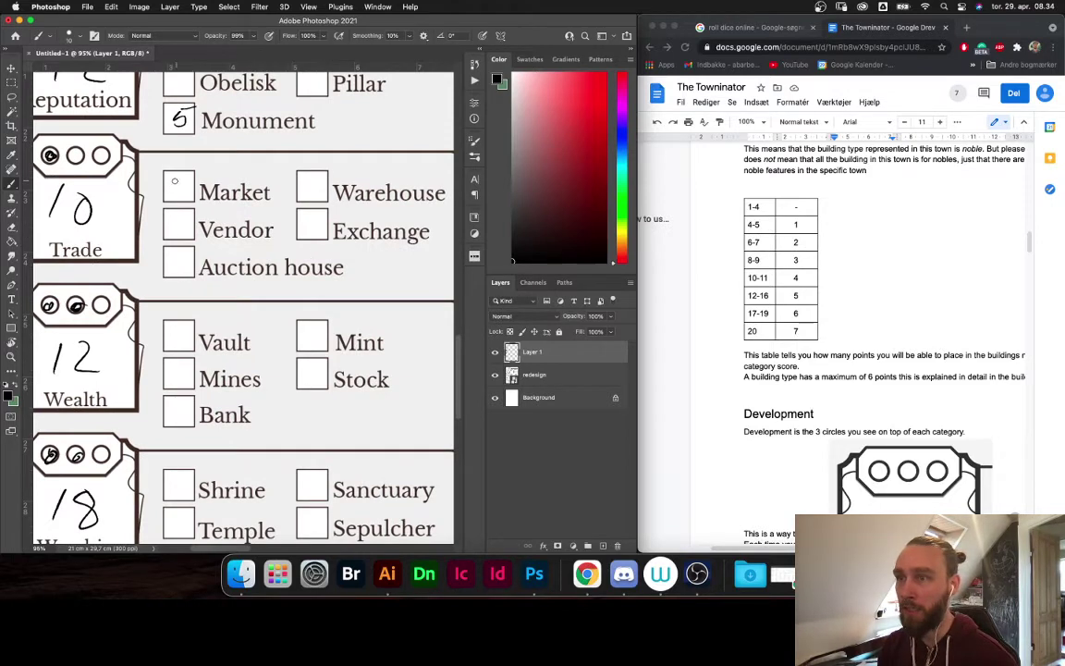
{"action": "scroll", "coordinate": [166, 176], "scroll_direction": "down", "scroll_amount": 10}
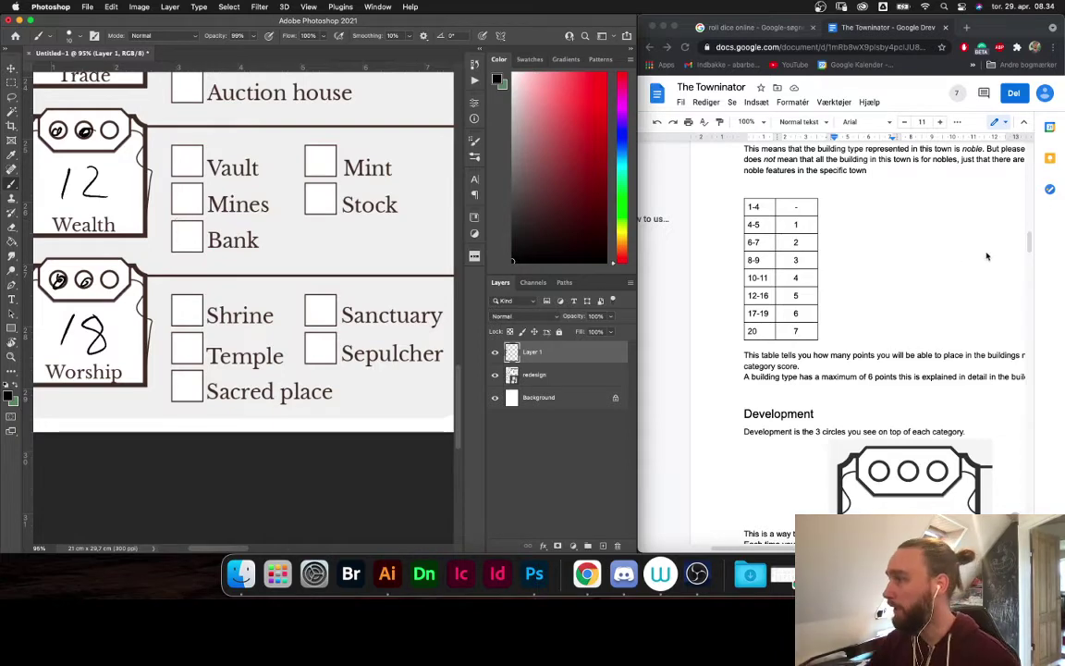
Check the building points table in the rules document and brush 5 beside Mines in the Wealth category
{"action": "left_click_drag", "start_coordinate": [1029, 247], "coordinate": [1054, 283]}
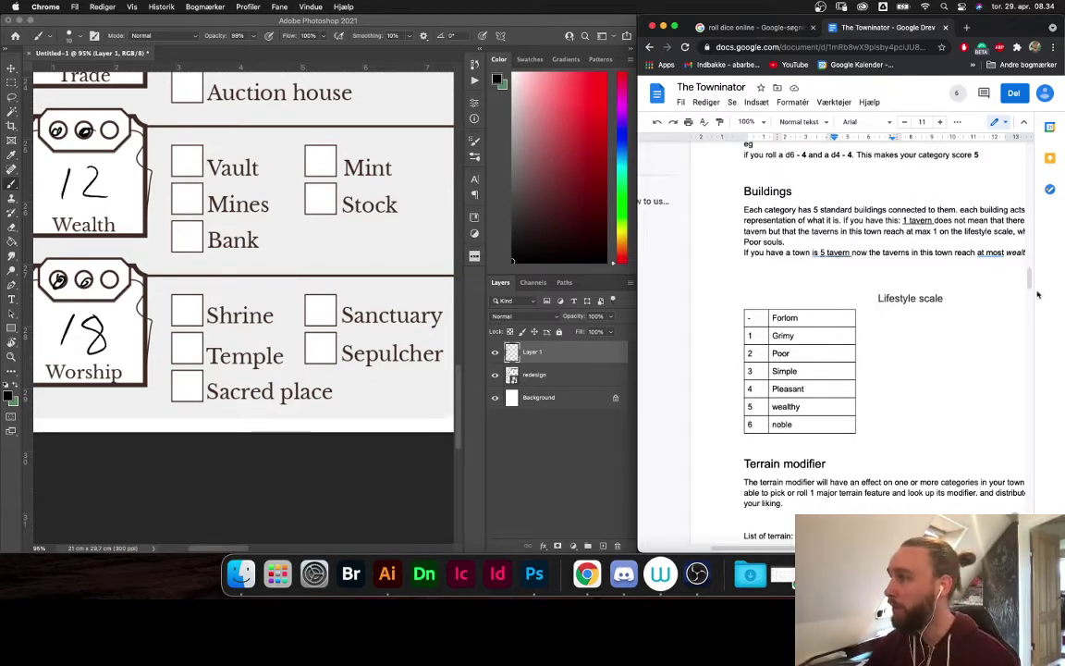
{"action": "left_click_drag", "start_coordinate": [1030, 278], "coordinate": [1031, 250]}
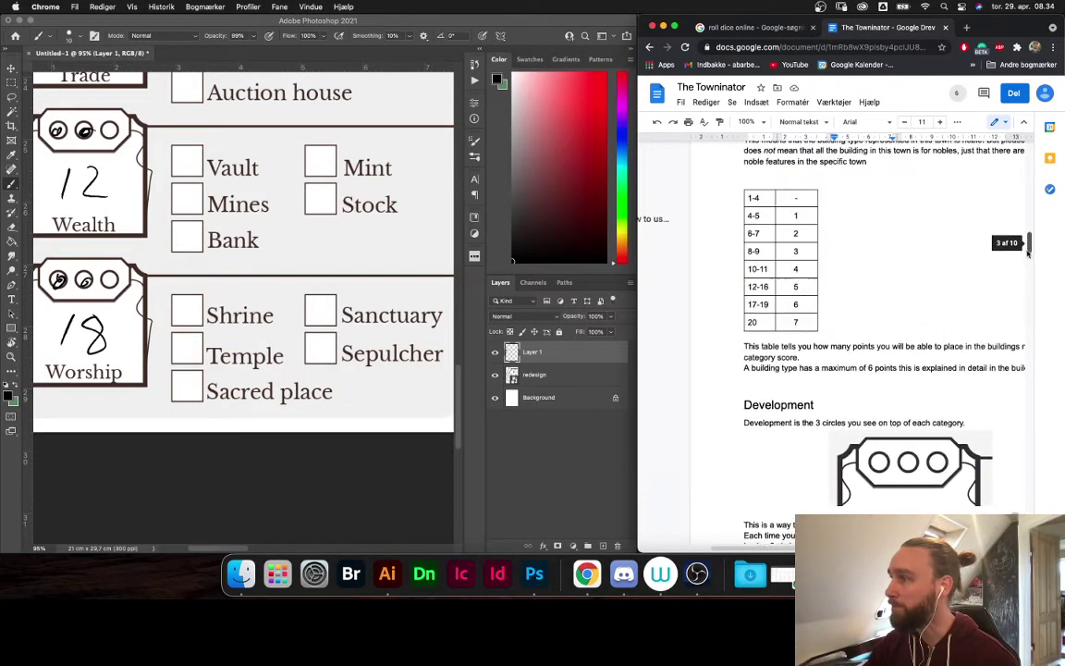
{"action": "left_click_drag", "start_coordinate": [460, 418], "coordinate": [460, 422]}
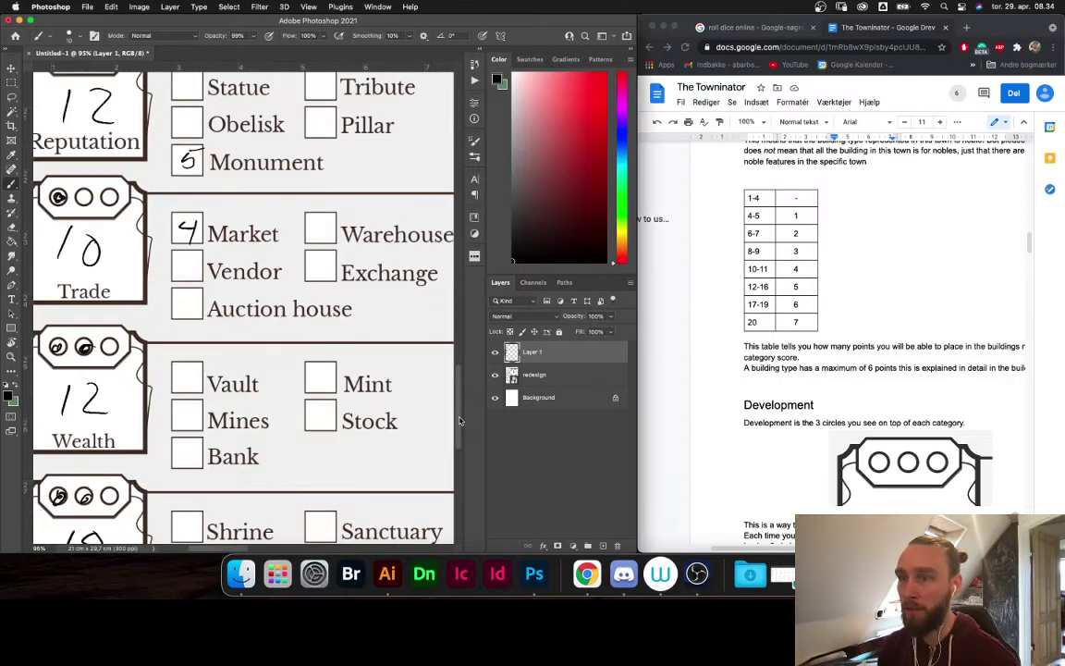
{"action": "left_click_drag", "start_coordinate": [291, 408], "coordinate": [308, 285]}
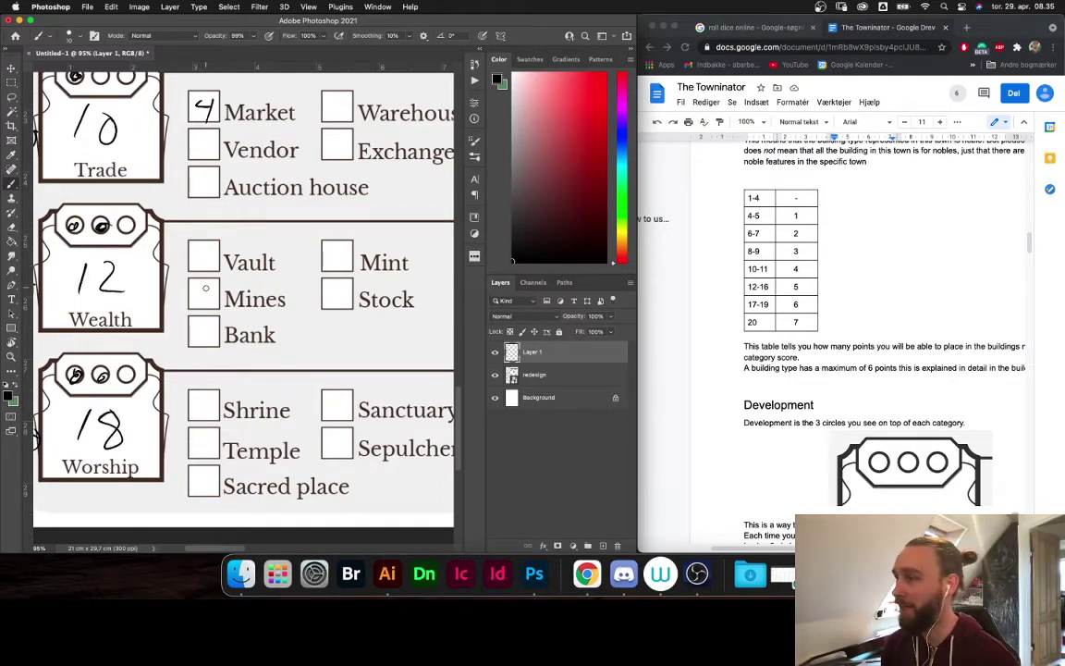
{"action": "left_click_drag", "start_coordinate": [207, 287], "coordinate": [198, 303]}
Assign the Worship building points by brushing 6 beside Shrine
{"action": "scroll", "coordinate": [226, 342], "scroll_direction": "down", "scroll_amount": 4}
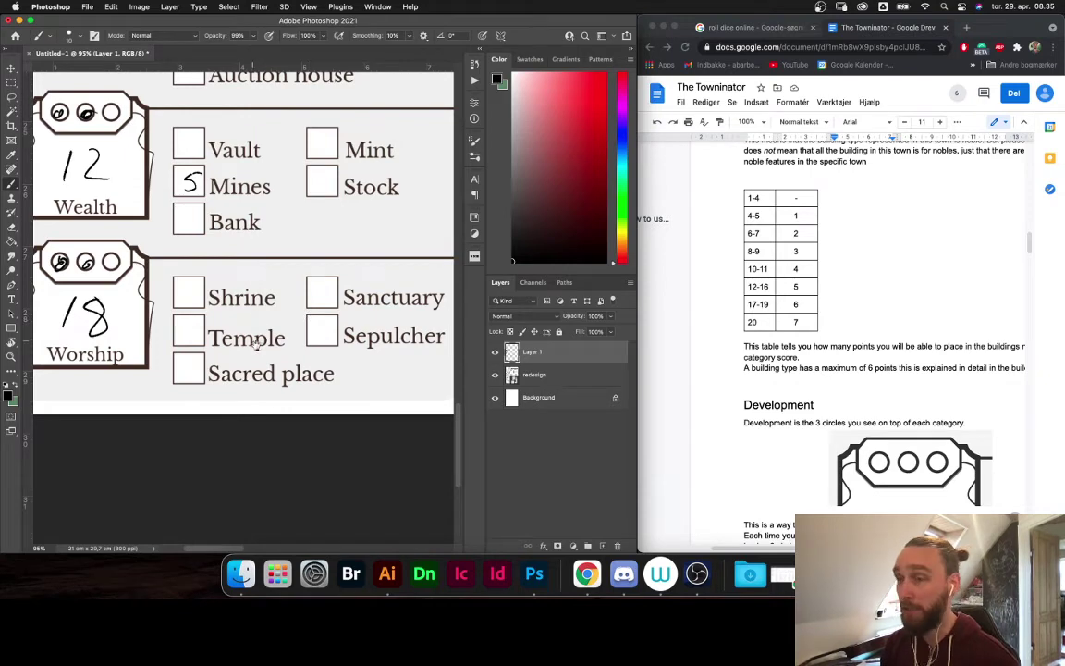
{"action": "scroll", "coordinate": [256, 344], "scroll_direction": "down", "scroll_amount": 1}
{"action": "scroll", "coordinate": [257, 344], "scroll_direction": "right", "scroll_amount": 1}
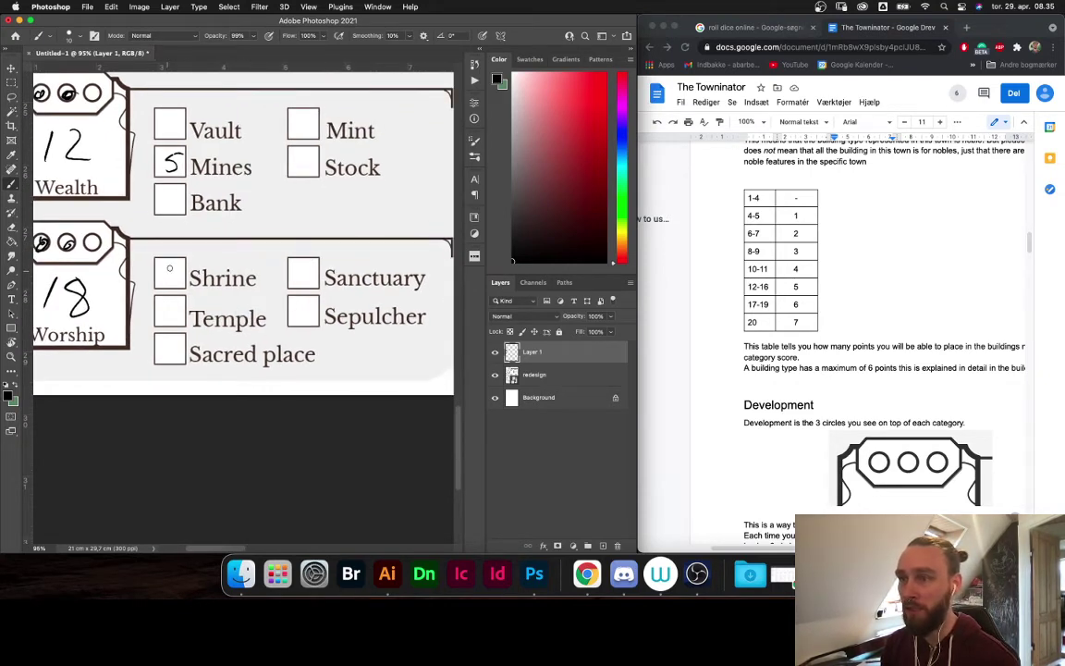
{"action": "left_click_drag", "start_coordinate": [177, 277], "coordinate": [170, 276]}
Review the terrain fields on the town sheet and read the list of terrain types and modifiers in the rules document
{"action": "key", "text": "z"}
{"action": "left_click_drag", "start_coordinate": [285, 271], "coordinate": [222, 274]}
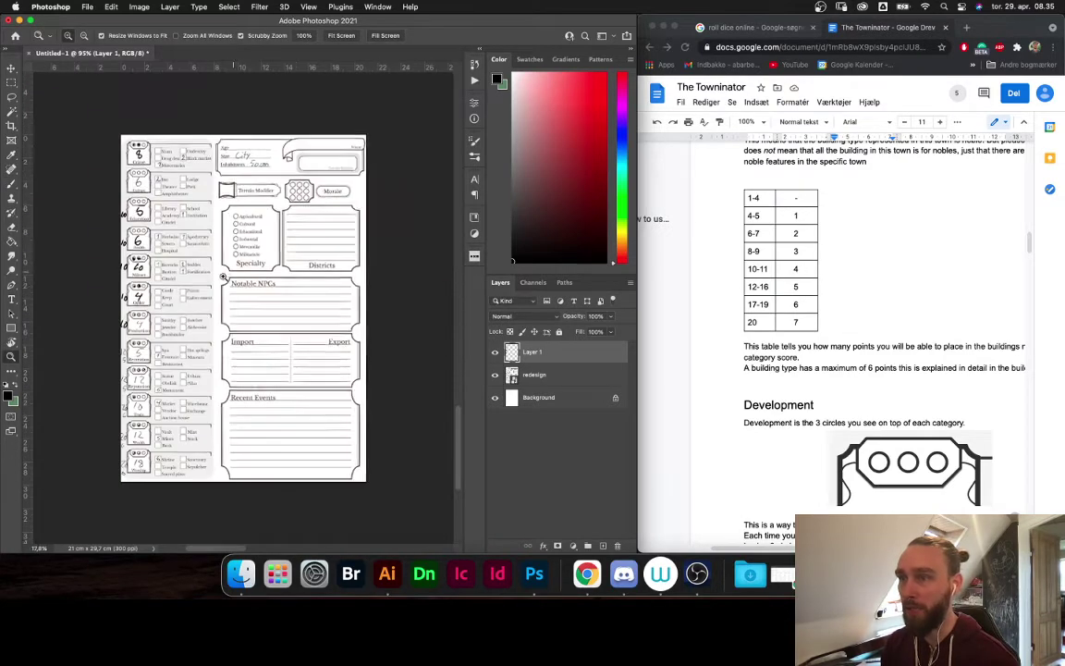
{"action": "left_click_drag", "start_coordinate": [263, 219], "coordinate": [322, 148]}
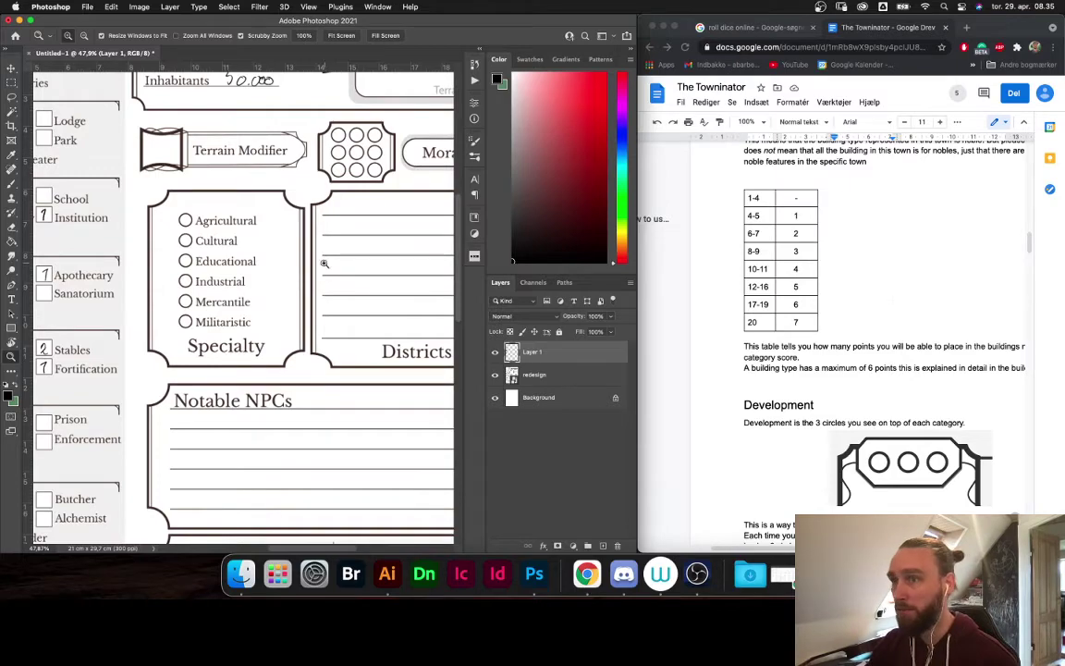
{"action": "left_click_drag", "start_coordinate": [403, 285], "coordinate": [331, 358]}
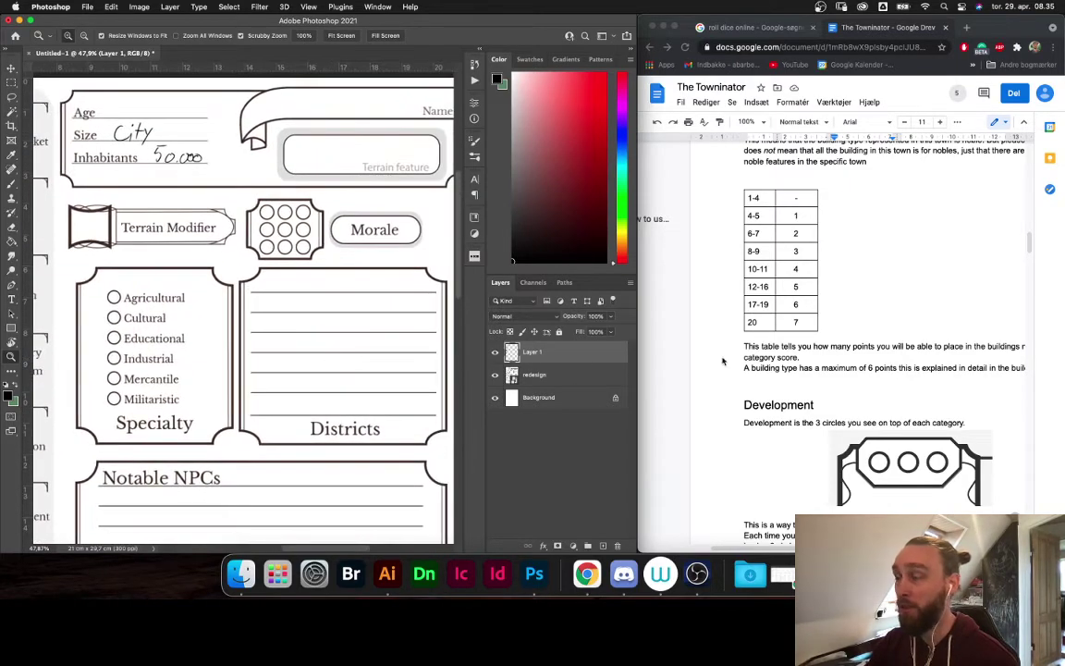
{"action": "scroll", "coordinate": [723, 361], "scroll_direction": "down", "scroll_amount": 10}
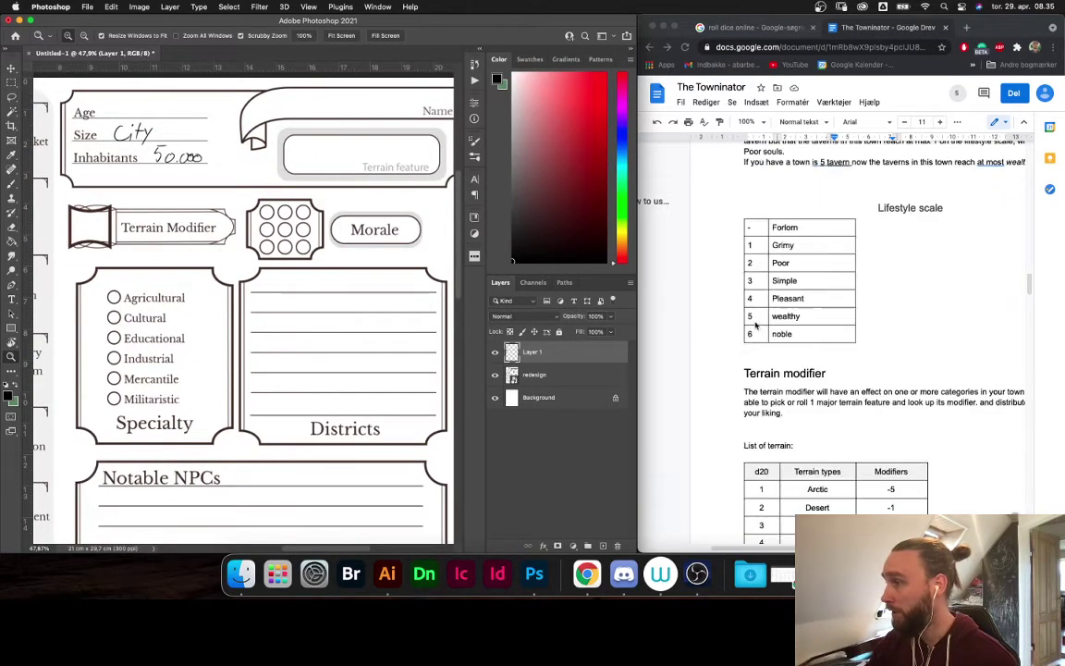
{"action": "scroll", "coordinate": [755, 323], "scroll_direction": "down", "scroll_amount": 6}
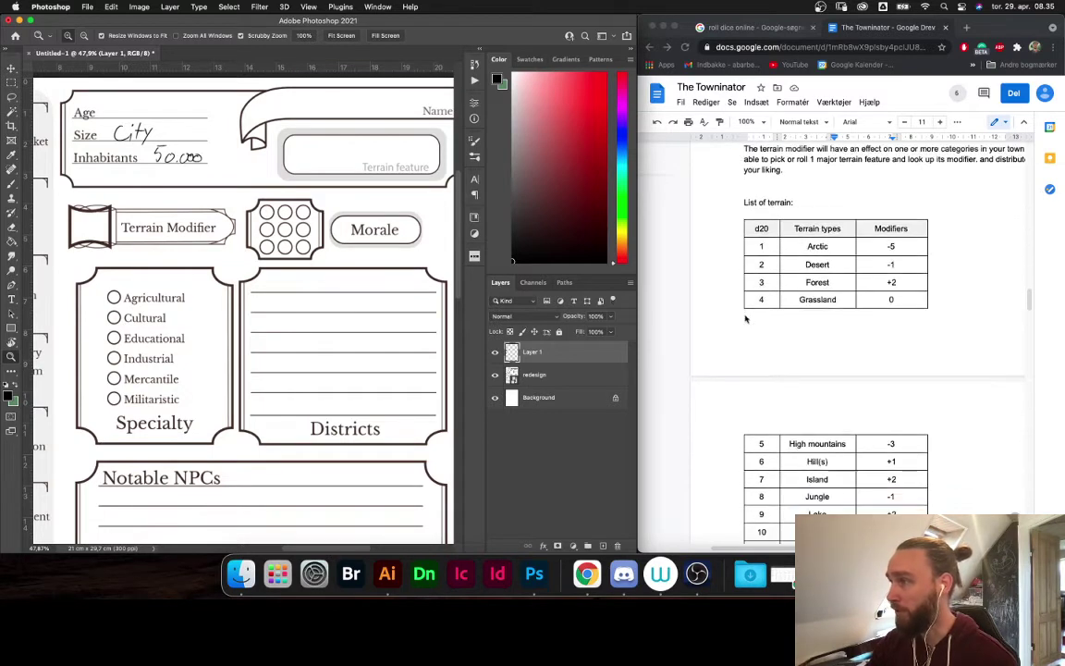
{"action": "scroll", "coordinate": [745, 319], "scroll_direction": "down", "scroll_amount": 2}
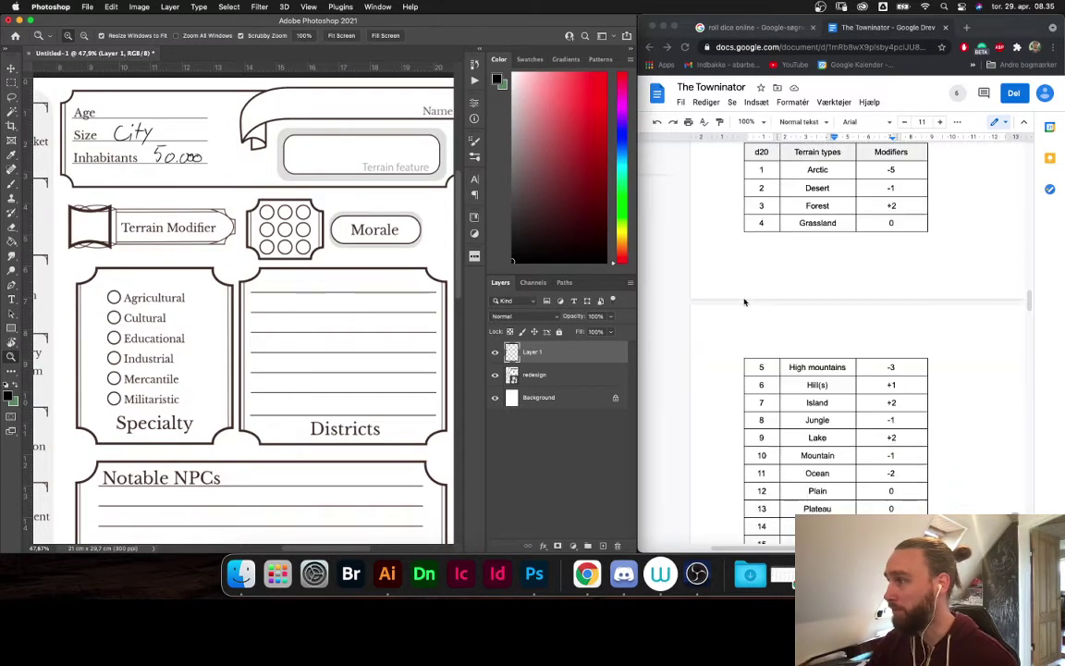
Roll a d20 in the online dice roller for the terrain type and return to the terrain list in The Towninator document
{"action": "left_click", "coordinate": [753, 26]}
{"action": "left_click", "coordinate": [774, 244]}
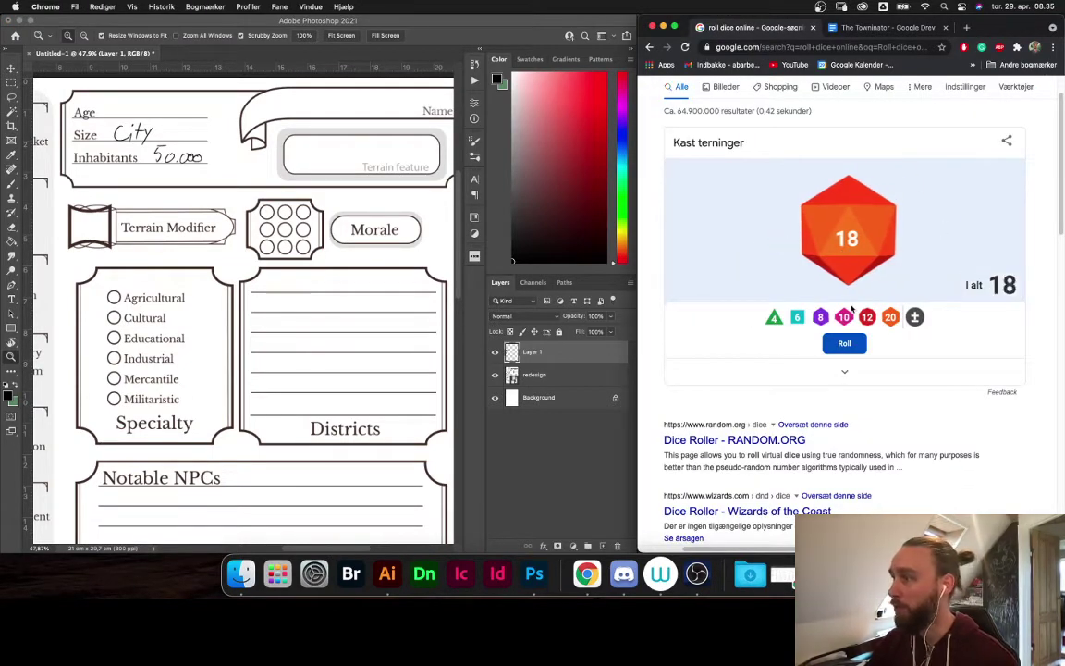
{"action": "left_click", "coordinate": [852, 345]}
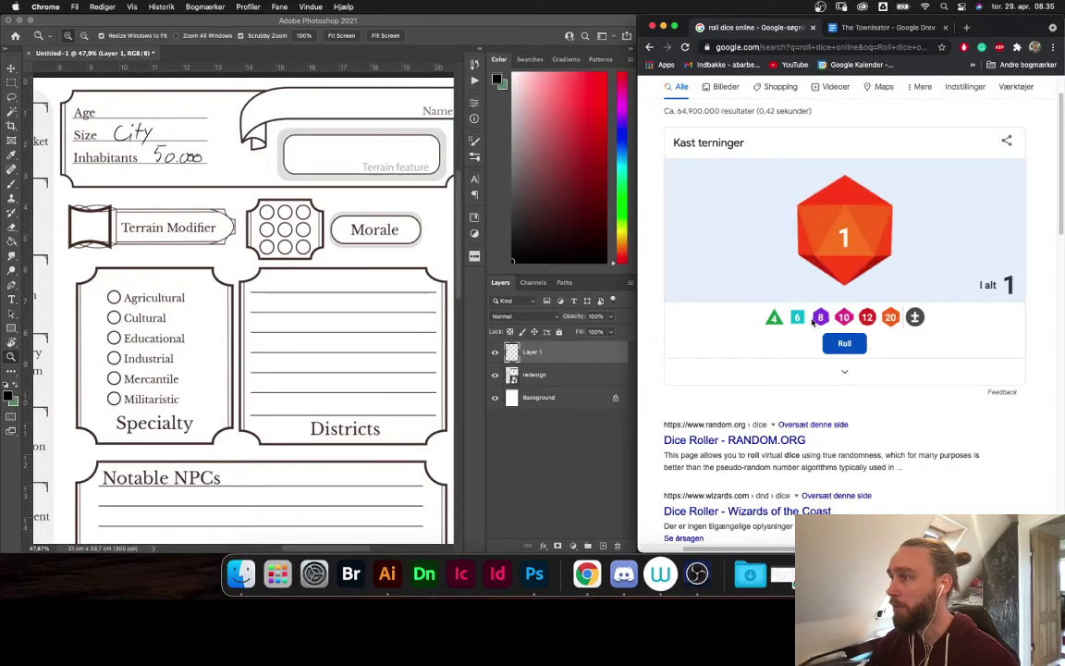
{"action": "left_click", "coordinate": [860, 27]}
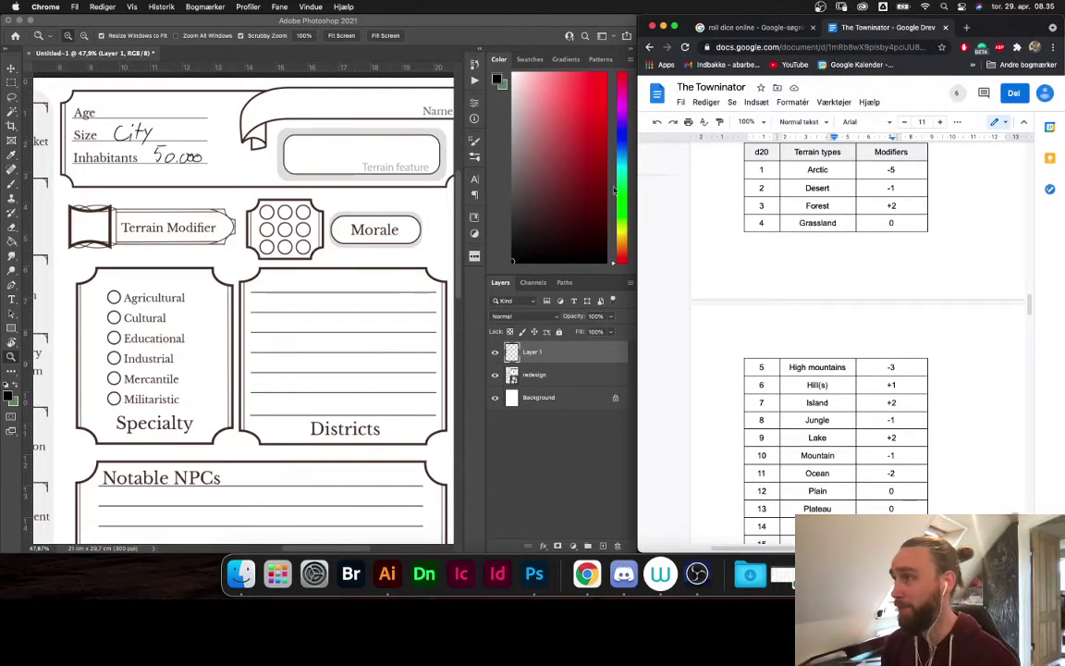
Handwrite the rolled terrain, Arctic, in the Terrain feature box of the town sheet with the brush
{"action": "left_click", "coordinate": [431, 271]}
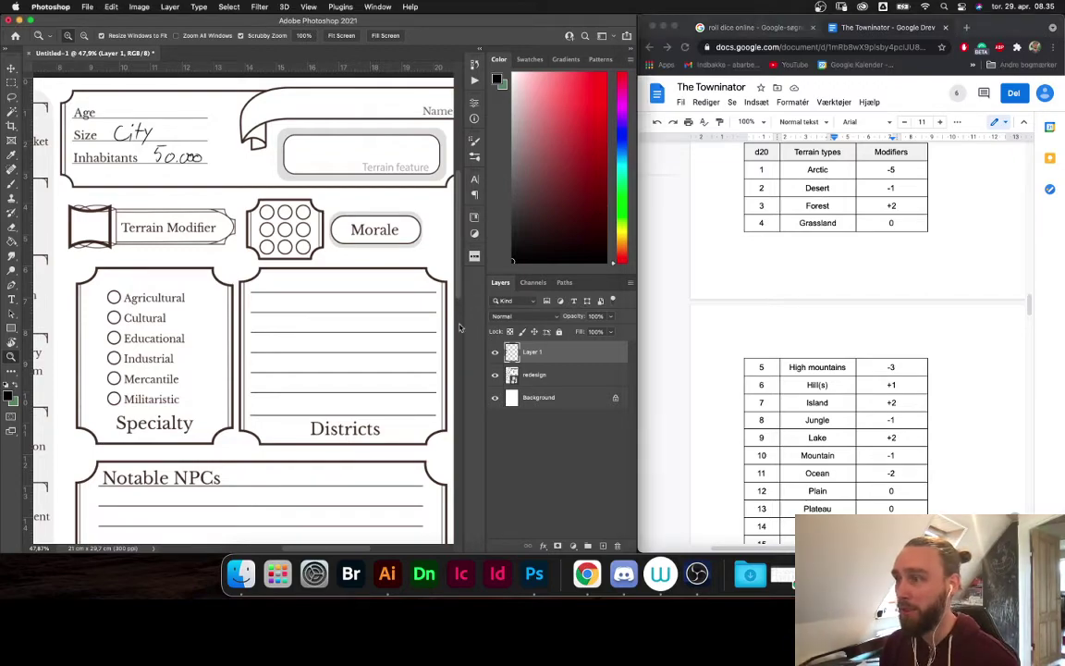
{"action": "left_click_drag", "start_coordinate": [306, 270], "coordinate": [262, 293]}
{"action": "scroll", "coordinate": [342, 209], "scroll_direction": "up", "scroll_amount": 5}
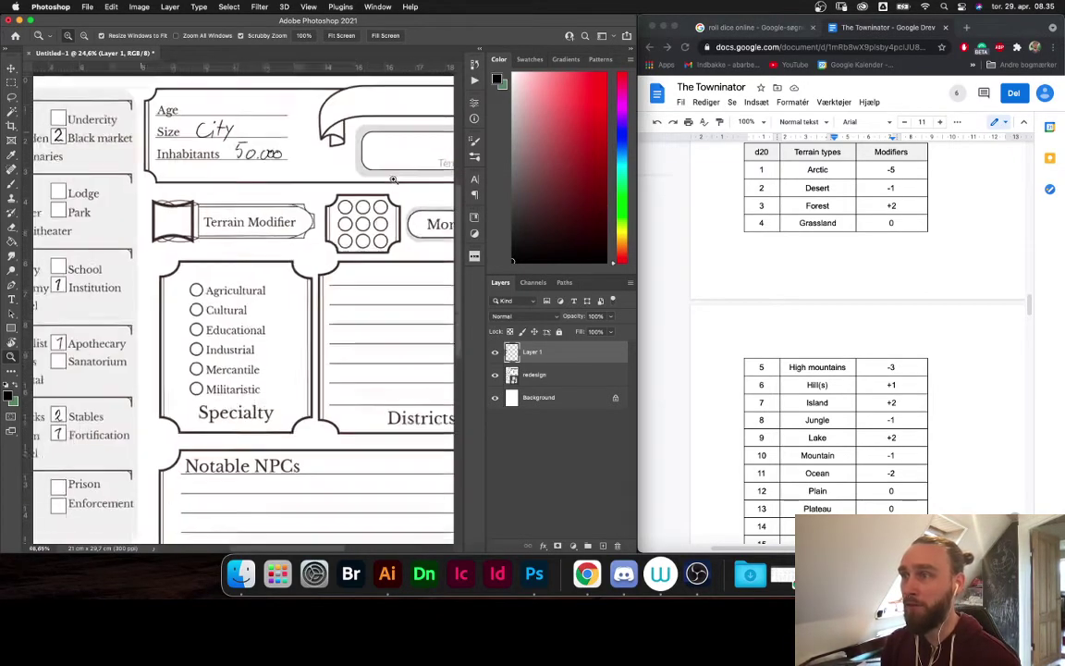
{"action": "key", "text": "b"}
{"action": "mouse_move", "coordinate": [292, 233]}
{"action": "left_mouse_down"}
{"action": "mouse_move", "coordinate": [314, 237]}
{"action": "mouse_move", "coordinate": [359, 210]}
{"action": "left_mouse_up"}
{"action": "mouse_move", "coordinate": [379, 211]}
{"action": "left_mouse_down"}
{"action": "mouse_move", "coordinate": [386, 222]}
{"action": "mouse_move", "coordinate": [344, 232]}
{"action": "left_mouse_up"}
{"action": "mouse_move", "coordinate": [363, 211]}
{"action": "left_mouse_down"}
{"action": "mouse_move", "coordinate": [357, 256]}
{"action": "mouse_move", "coordinate": [404, 252]}
{"action": "left_mouse_up"}
{"action": "scroll", "coordinate": [277, 240], "scroll_direction": "down", "scroll_amount": 10}
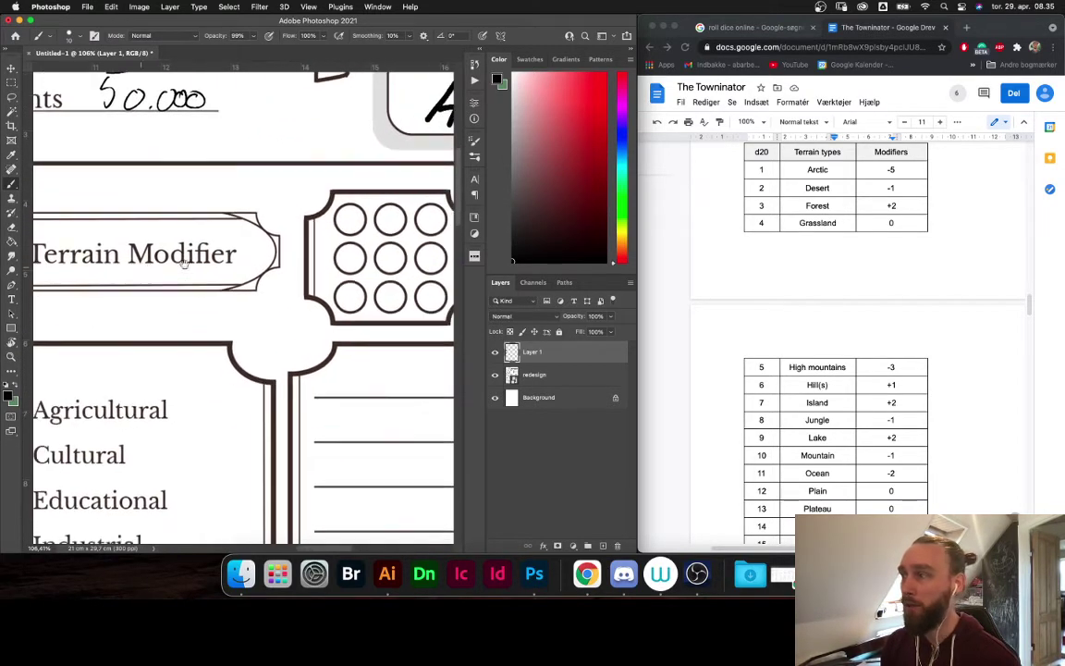
Handwrite -5 in the Terrain Modifier box of the town sheet with the brush
{"action": "mouse_move", "coordinate": [128, 246]}
{"action": "left_mouse_down"}
{"action": "mouse_move", "coordinate": [171, 225]}
{"action": "mouse_move", "coordinate": [164, 260]}
{"action": "left_mouse_up"}
{"action": "left_click_drag", "start_coordinate": [170, 225], "coordinate": [180, 224]}
{"action": "key", "text": "z"}
{"action": "mouse_move", "coordinate": [223, 255]}
{"action": "left_mouse_down"}
{"action": "mouse_move", "coordinate": [173, 262]}
{"action": "mouse_move", "coordinate": [161, 301]}
{"action": "mouse_move", "coordinate": [266, 220]}
{"action": "left_mouse_up"}
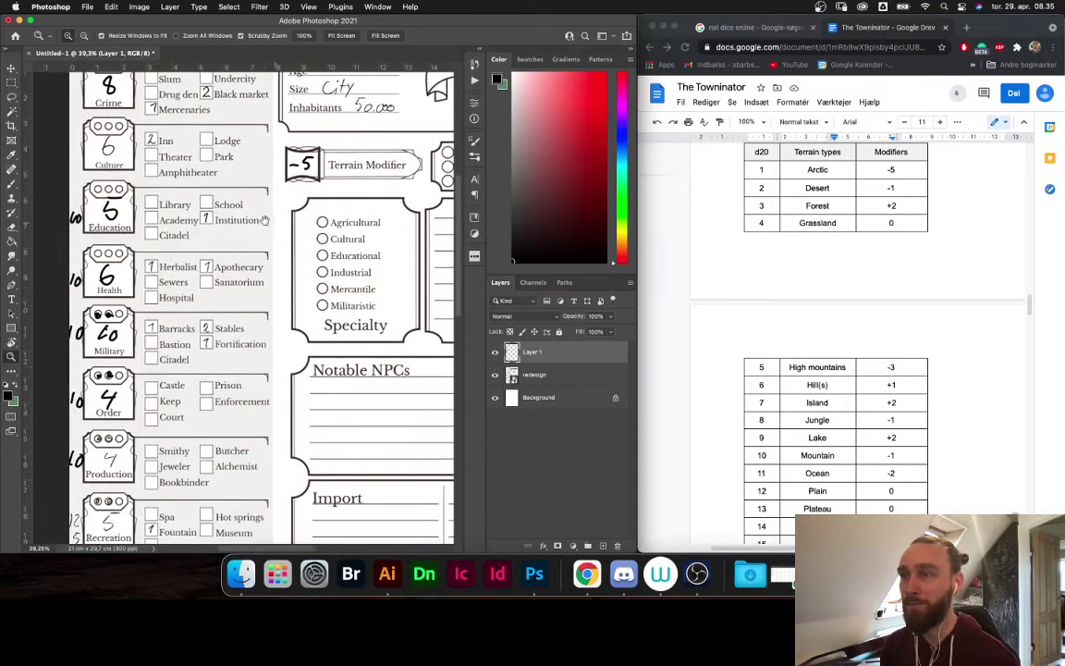
Erase the handwritten margin notes beside the category scores, from Education down to Worship
{"action": "key", "text": "b"}
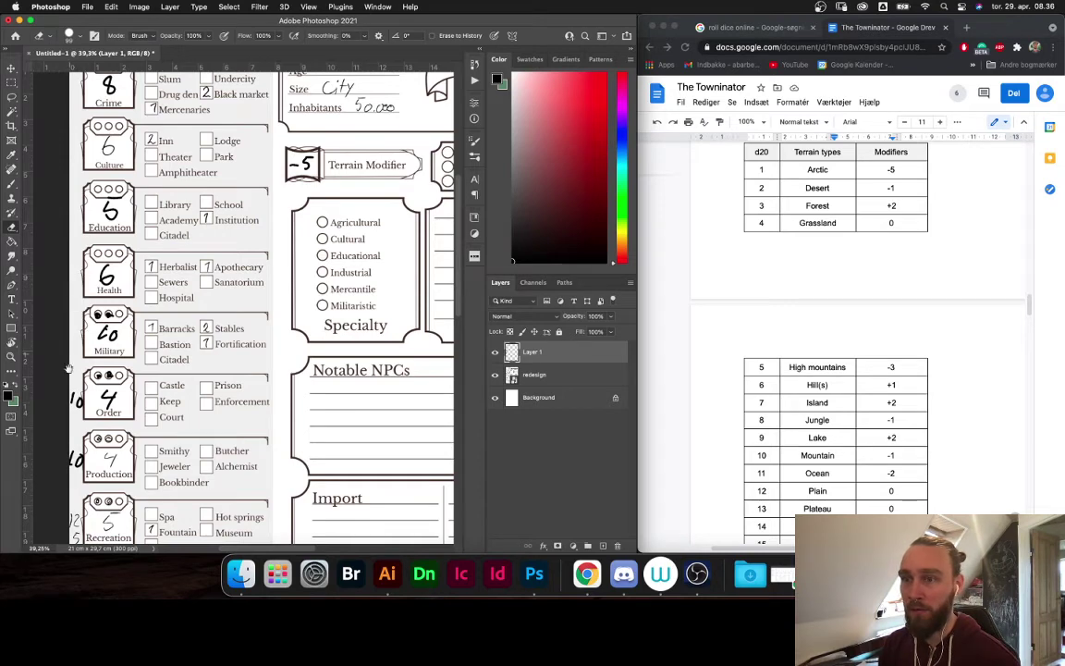
{"action": "left_click_drag", "start_coordinate": [67, 367], "coordinate": [154, 198]}
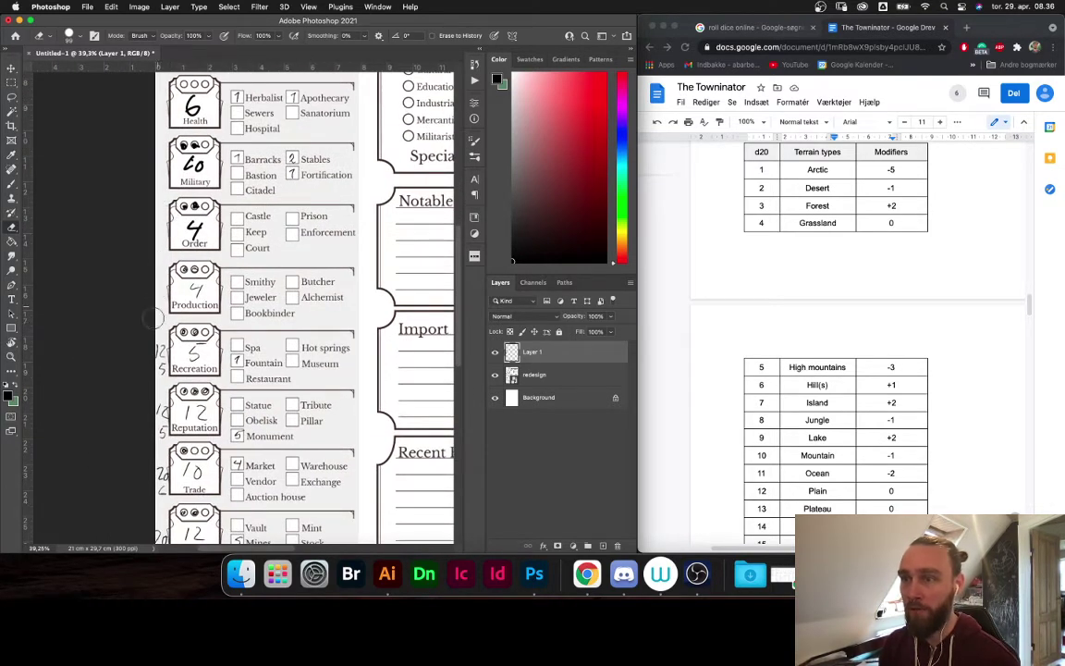
{"action": "left_click_drag", "start_coordinate": [144, 415], "coordinate": [173, 255]}
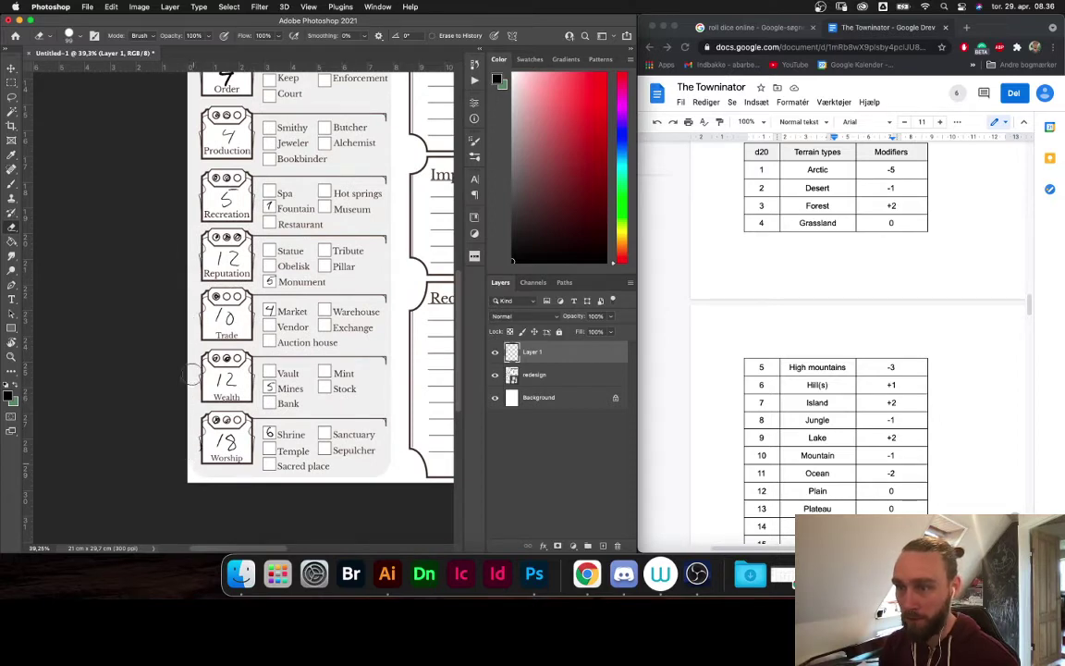
{"action": "left_click_drag", "start_coordinate": [256, 229], "coordinate": [239, 317]}
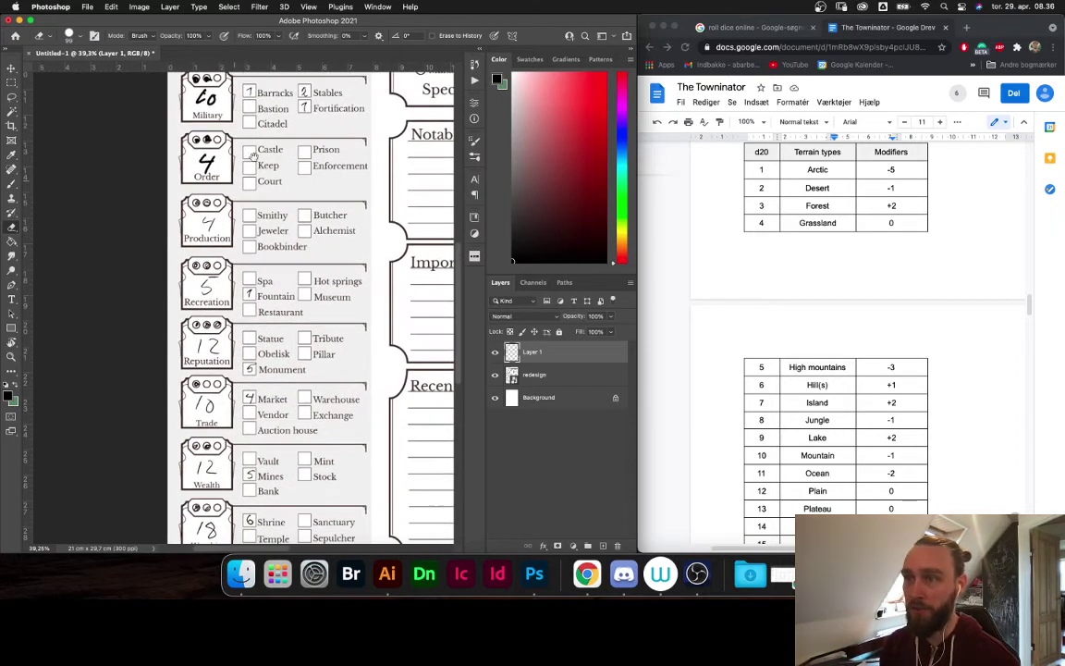
Erase the Production score and handwrite 0 in its place with the brush
{"action": "mouse_move", "coordinate": [210, 75]}
{"action": "left_mouse_down"}
{"action": "mouse_move", "coordinate": [185, 163]}
{"action": "mouse_move", "coordinate": [173, 137]}
{"action": "left_mouse_up"}
{"action": "scroll", "coordinate": [232, 253], "scroll_direction": "right", "scroll_amount": 2}
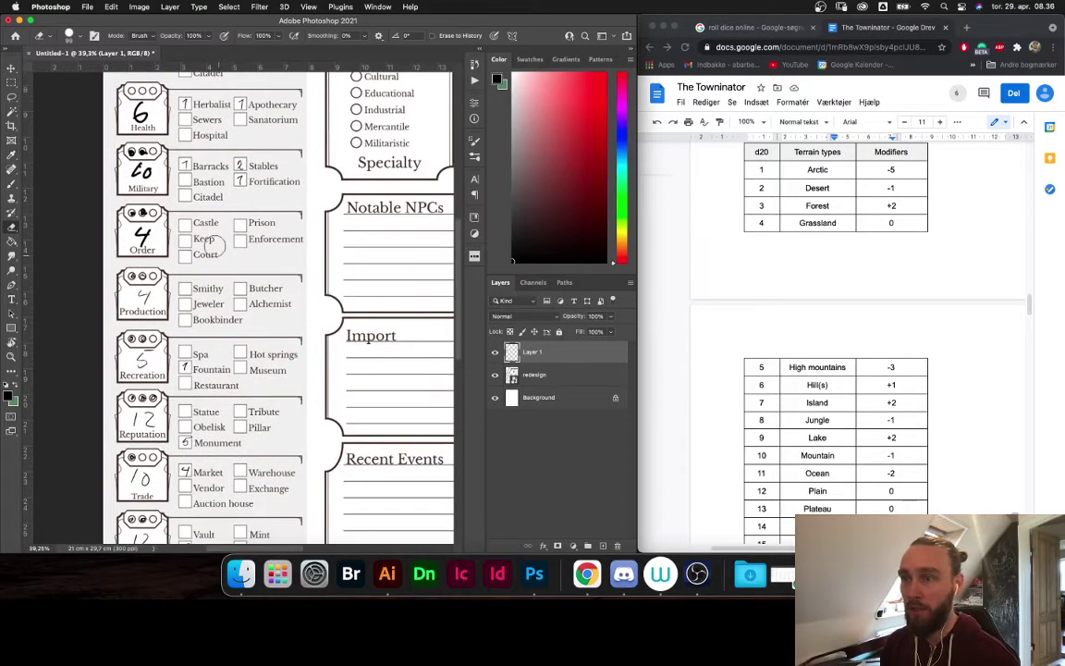
{"action": "key", "text": "b"}
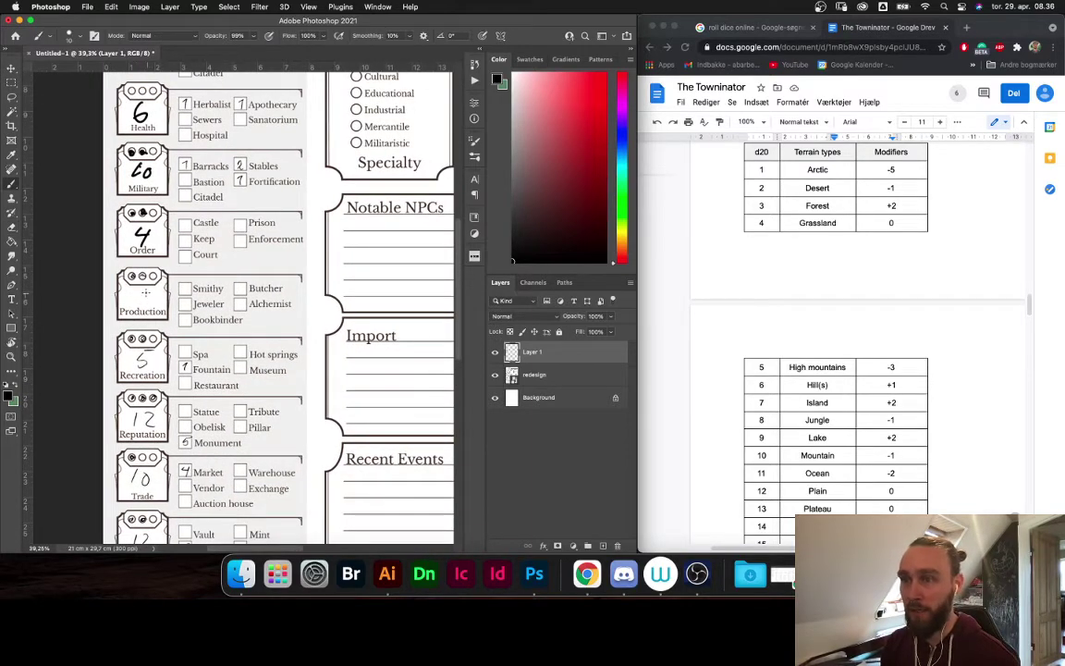
{"action": "scroll", "coordinate": [151, 312], "scroll_direction": "up", "scroll_amount": 10}
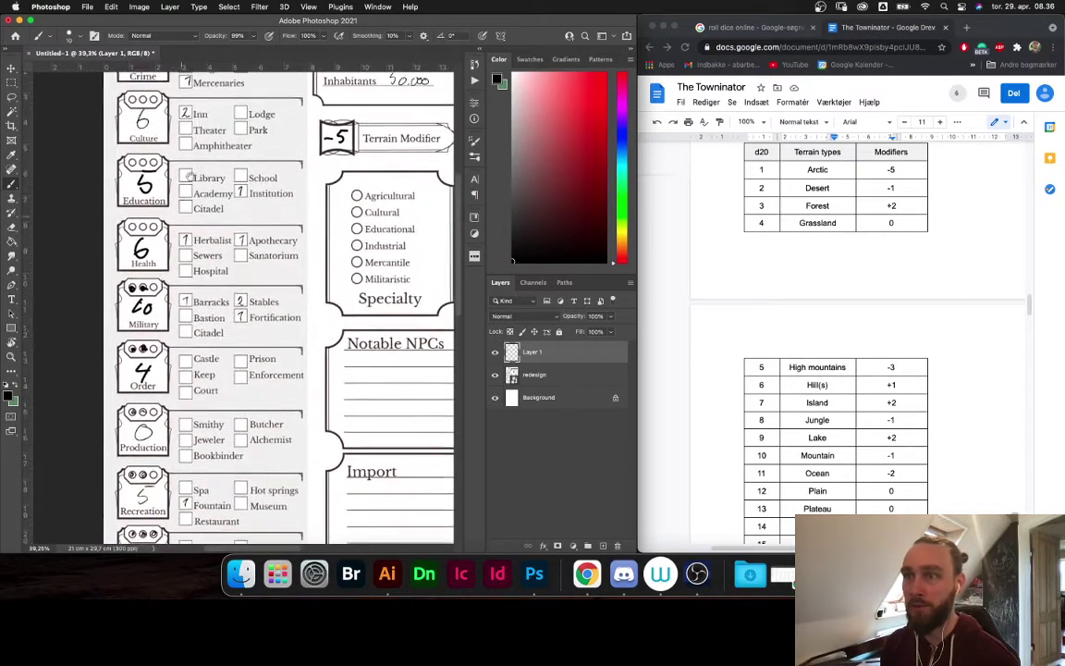
Erase the Order score and handwrite 3 in its place with the brush
{"action": "scroll", "coordinate": [186, 318], "scroll_direction": "down", "scroll_amount": 10}
{"action": "scroll", "coordinate": [186, 317], "scroll_direction": "left", "scroll_amount": 2}
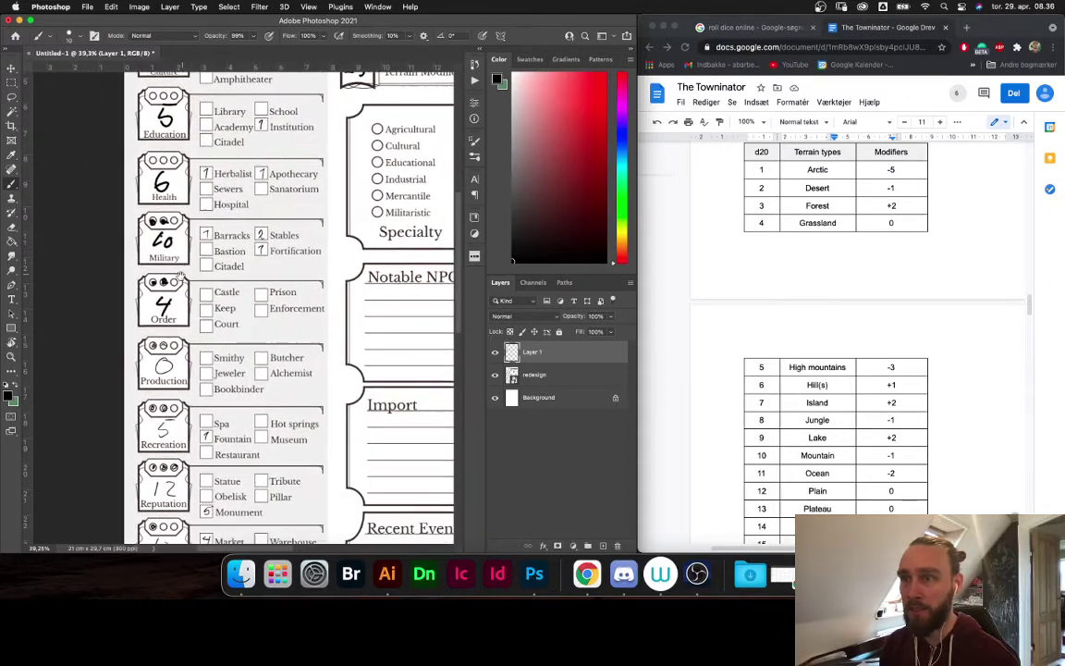
{"action": "scroll", "coordinate": [171, 204], "scroll_direction": "down", "scroll_amount": 4}
{"action": "scroll", "coordinate": [171, 203], "scroll_direction": "up", "scroll_amount": 3}
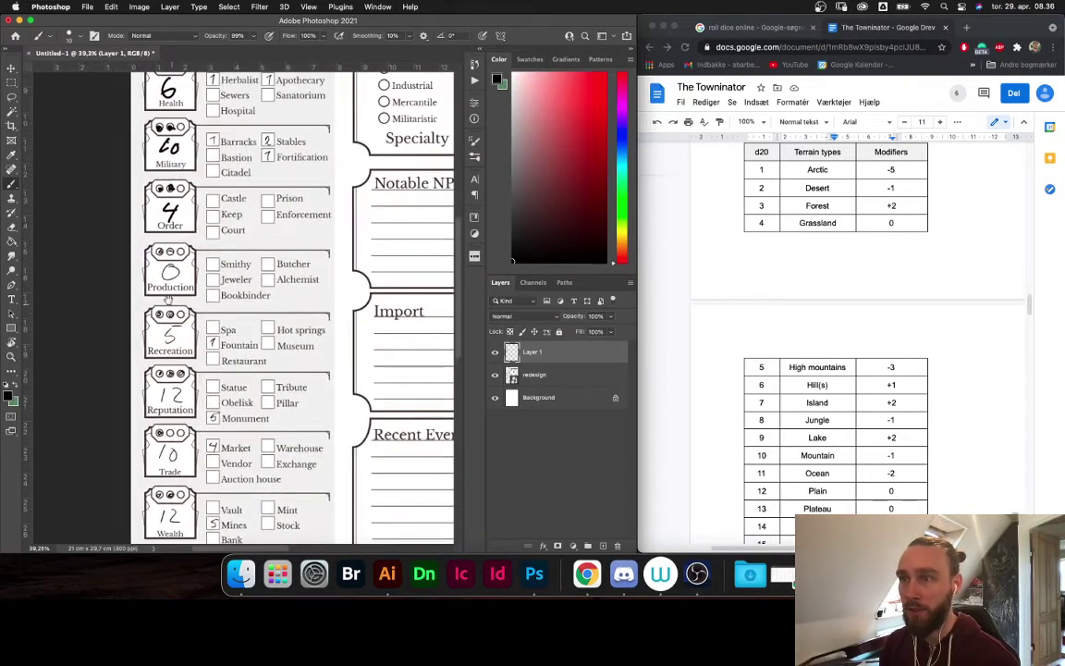
{"action": "key", "text": "e"}
{"action": "left_click_drag", "start_coordinate": [169, 204], "coordinate": [165, 204]}
{"action": "key", "text": "b"}
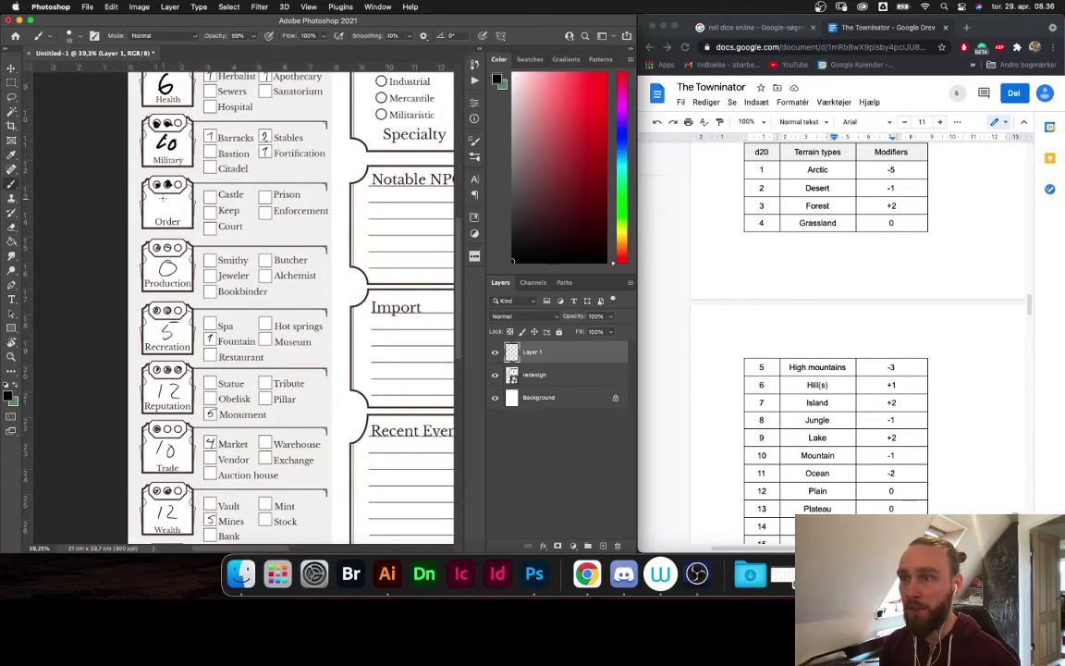
Review the Specialty box on the town sheet and read the City specialty section in The Towninator document
{"action": "scroll", "coordinate": [170, 208], "scroll_direction": "up", "scroll_amount": 4}
{"action": "scroll", "coordinate": [170, 208], "scroll_direction": "right", "scroll_amount": 5}
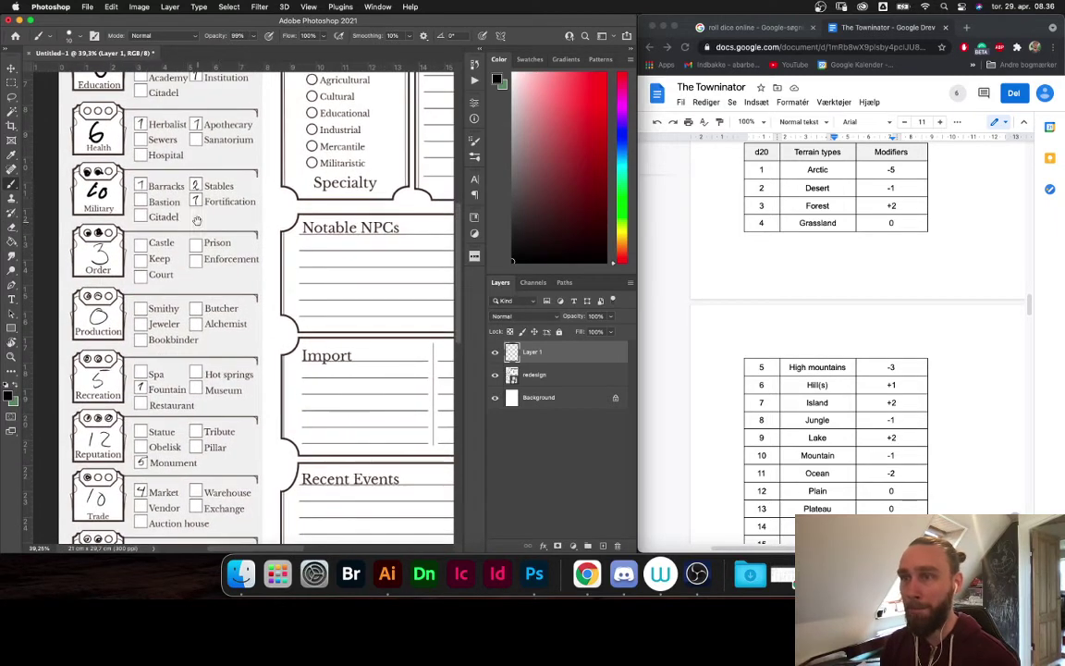
{"action": "left_click_drag", "start_coordinate": [184, 253], "coordinate": [182, 255]}
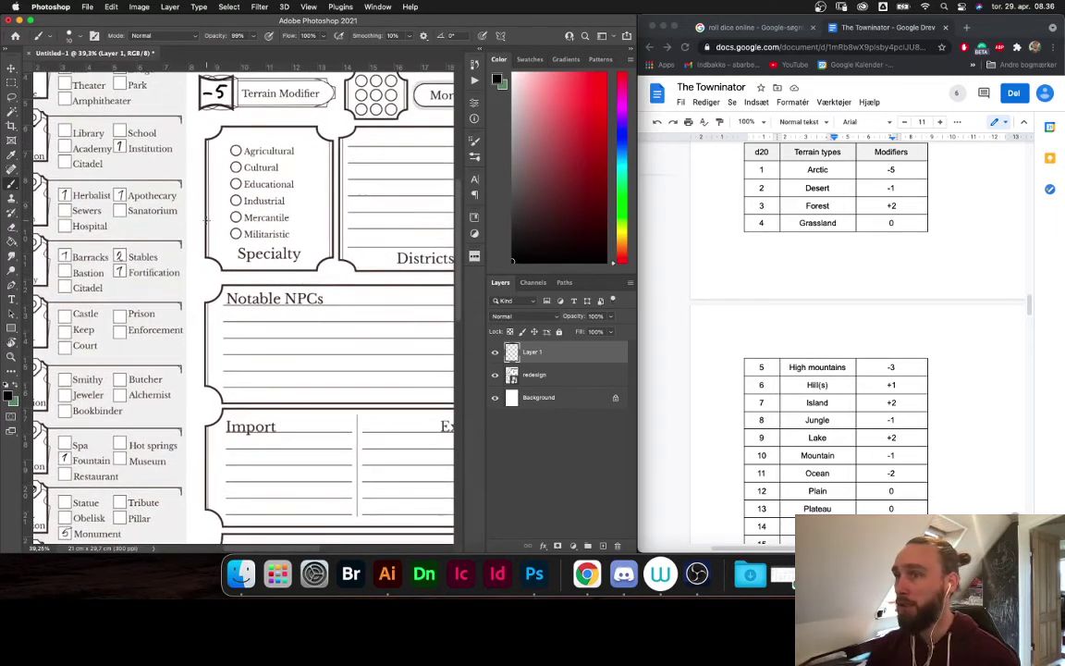
{"action": "left_click", "coordinate": [778, 271]}
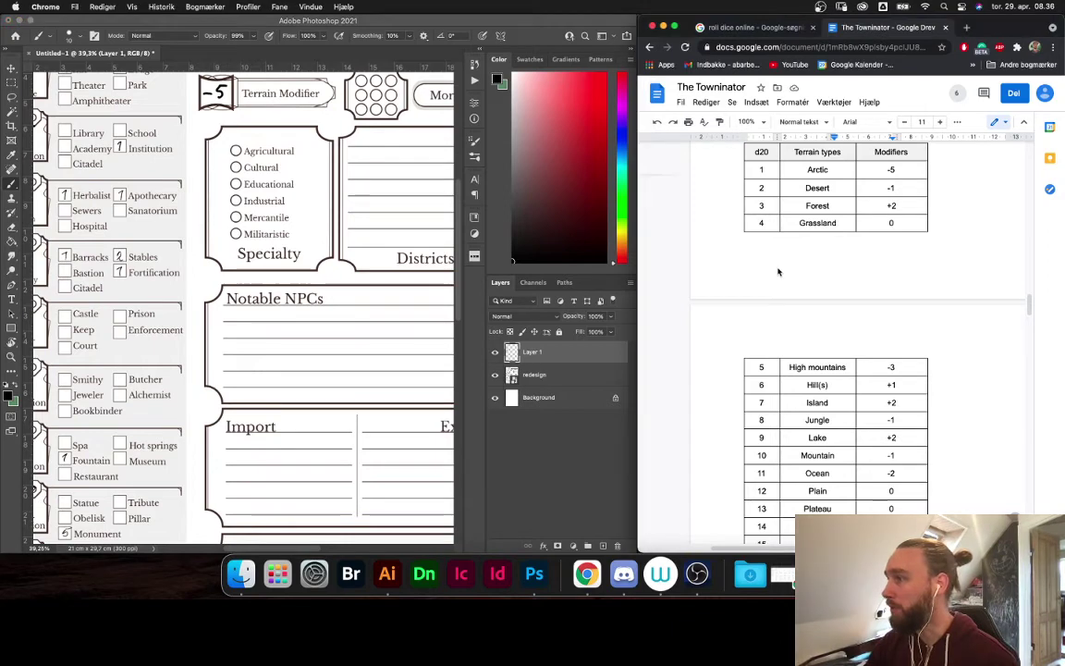
{"action": "scroll", "coordinate": [781, 271], "scroll_direction": "down", "scroll_amount": 10}
{"action": "scroll", "coordinate": [798, 263], "scroll_direction": "down", "scroll_amount": 1}
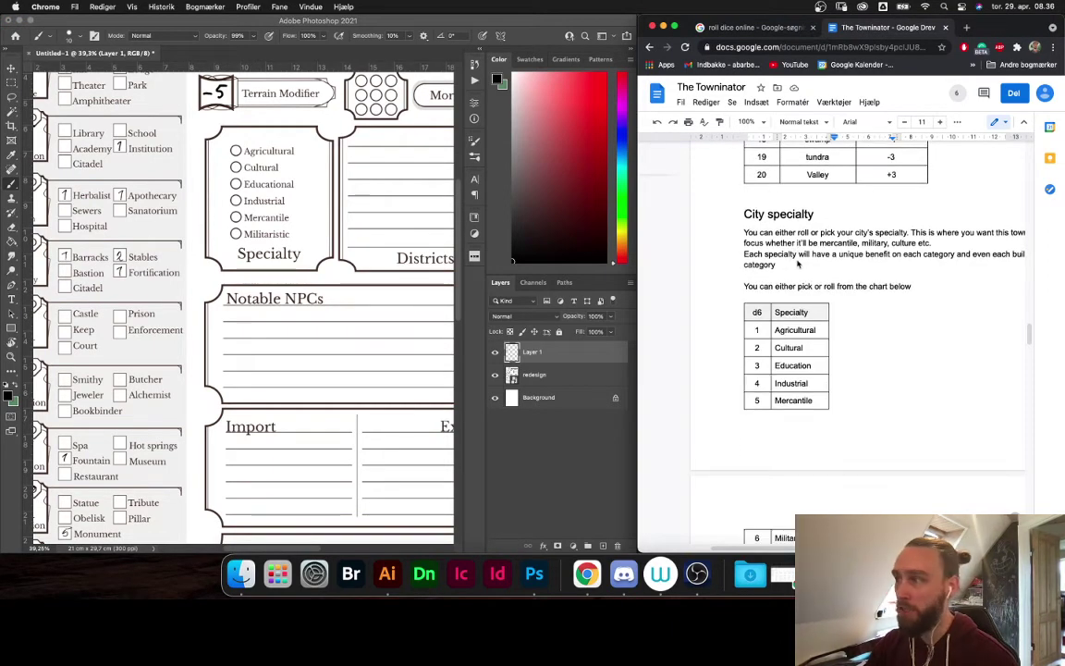
{"action": "scroll", "coordinate": [801, 261], "scroll_direction": "down", "scroll_amount": 5}
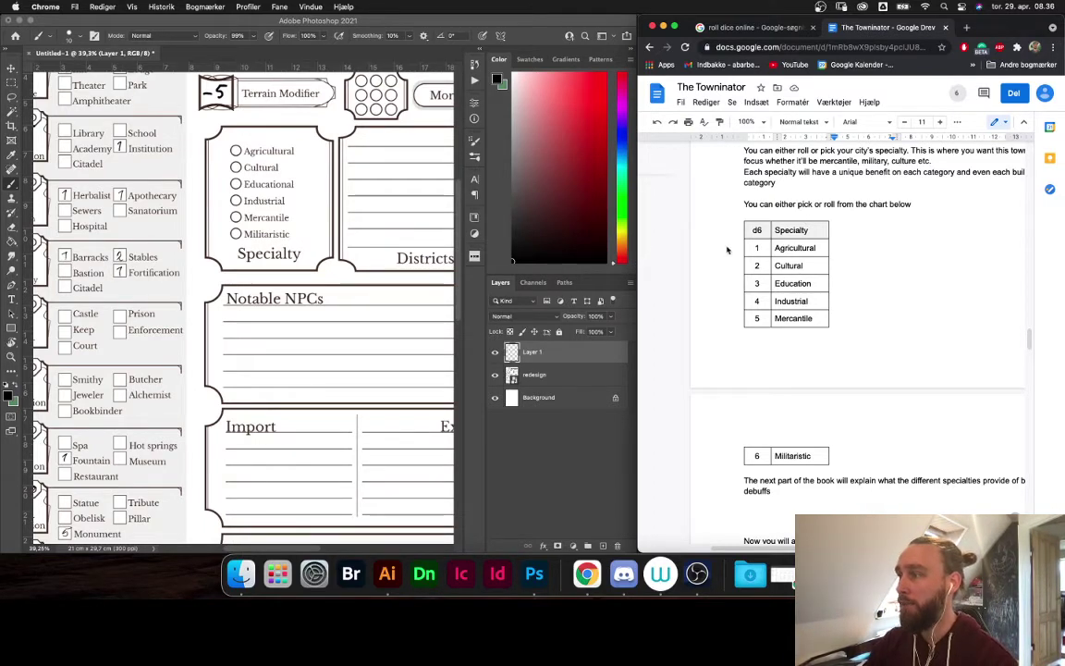
Roll a d6 in the online dice roller for the city specialty and return to the specialty chart in The Towninator document
{"action": "left_click", "coordinate": [761, 29]}
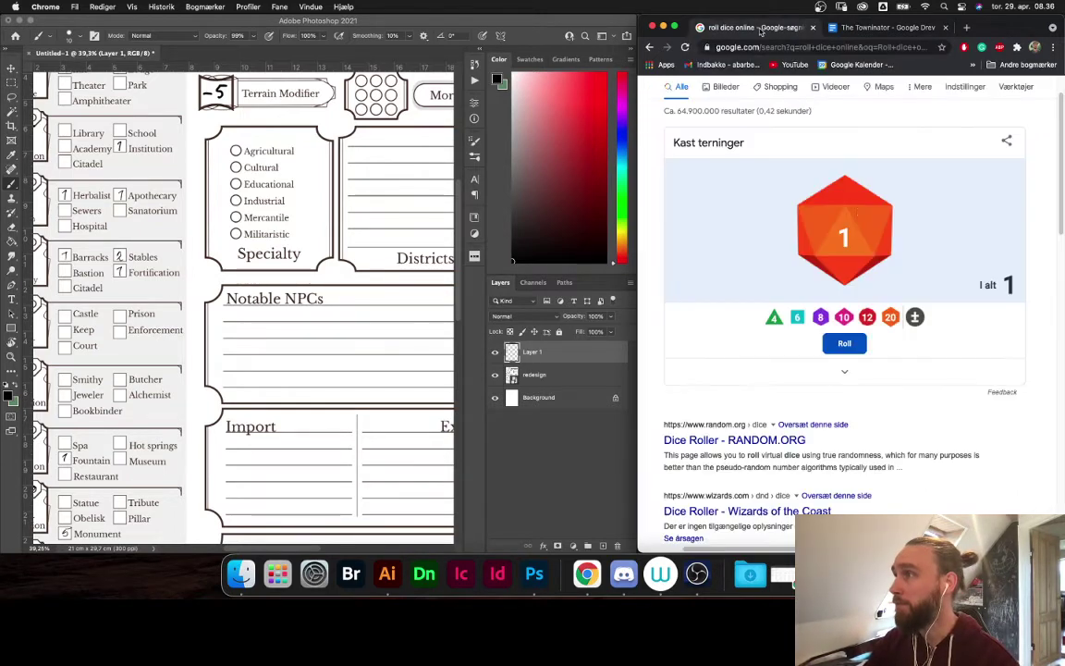
{"action": "left_click", "coordinate": [817, 261]}
{"action": "left_click", "coordinate": [800, 316]}
{"action": "left_click", "coordinate": [839, 344]}
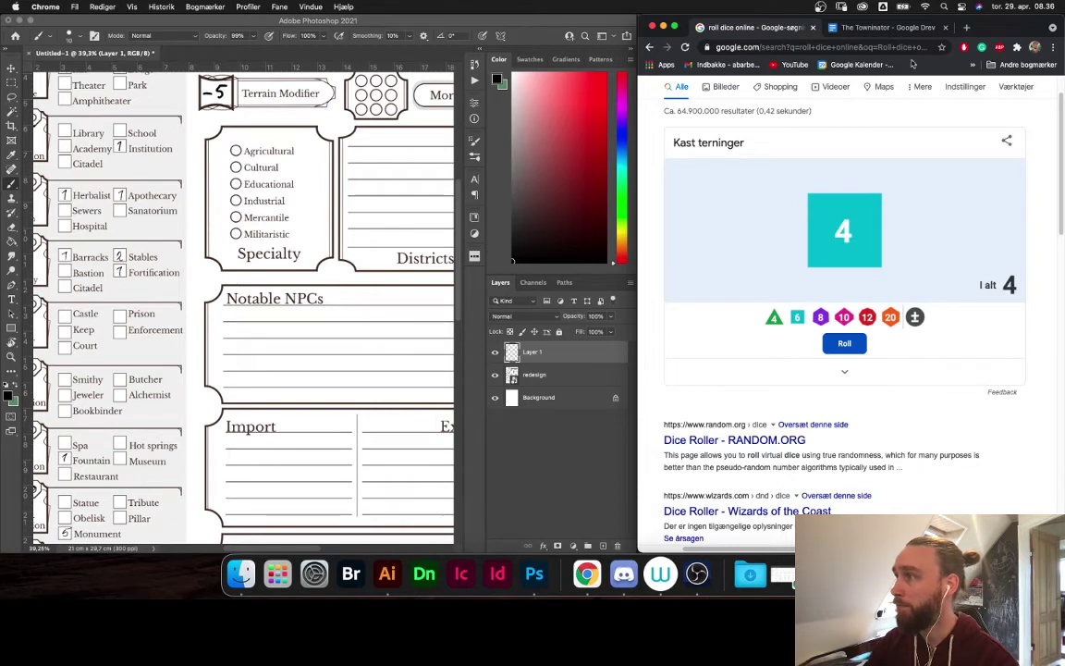
{"action": "left_click", "coordinate": [884, 29]}
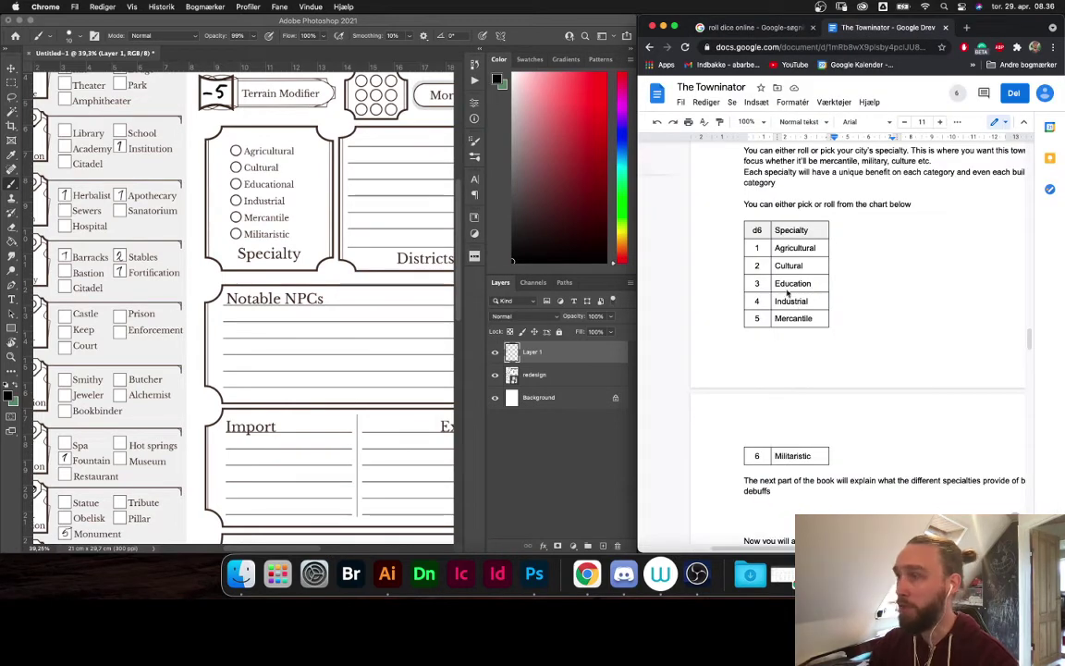
Switch to Photoshop and fill in the Industrial circle in the Specialty box of the town sheet
{"action": "left_click", "coordinate": [470, 334]}
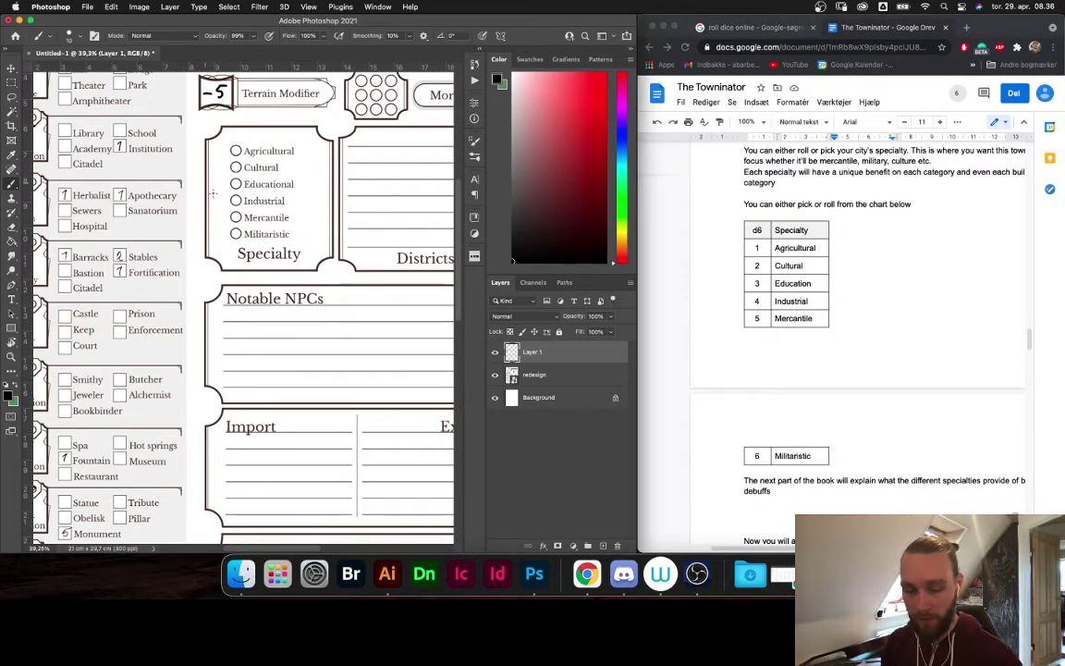
{"action": "scroll", "coordinate": [231, 185], "scroll_direction": "up", "scroll_amount": 5}
{"action": "left_click_drag", "start_coordinate": [226, 207], "coordinate": [245, 230]}
{"action": "key", "text": "z"}
{"action": "left_click_drag", "start_coordinate": [307, 245], "coordinate": [255, 209]}
Look up the Industrial specialty rules in the document and rewrite the Health score as 5 on the sheet
{"action": "scroll", "coordinate": [939, 356], "scroll_direction": "down", "scroll_amount": 15}
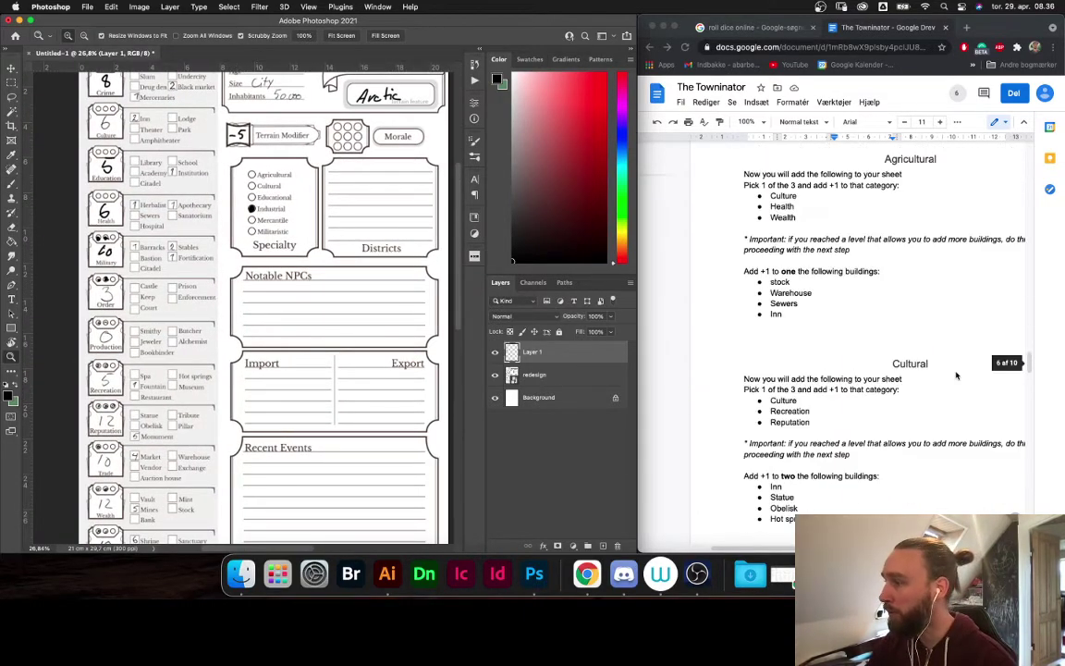
{"action": "scroll", "coordinate": [930, 345], "scroll_direction": "down", "scroll_amount": 4}
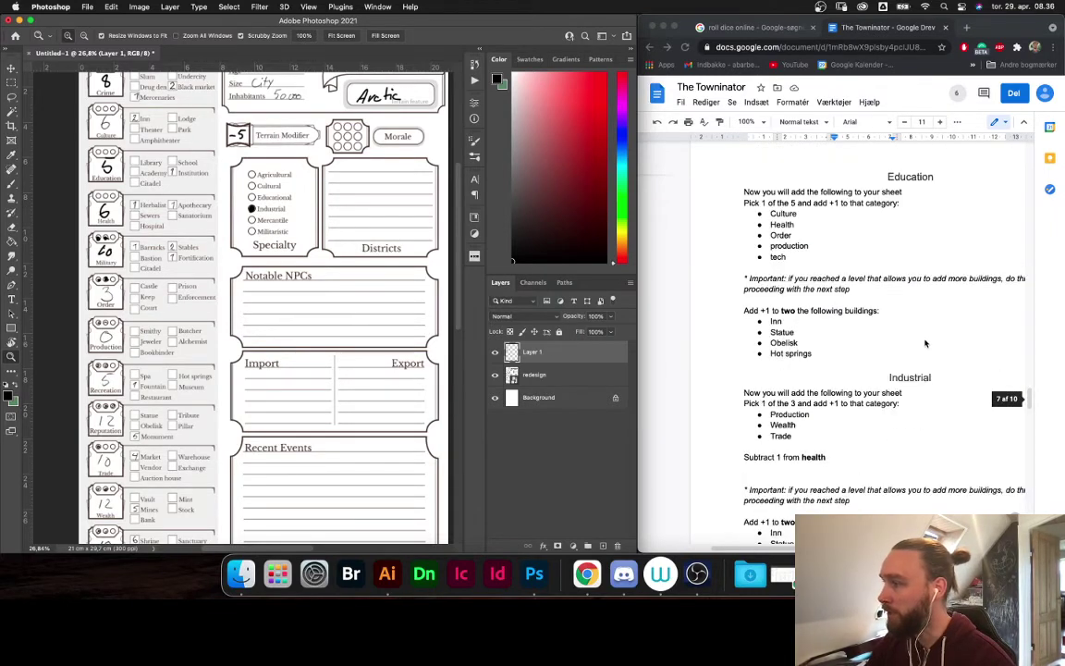
{"action": "scroll", "coordinate": [925, 343], "scroll_direction": "down", "scroll_amount": 2}
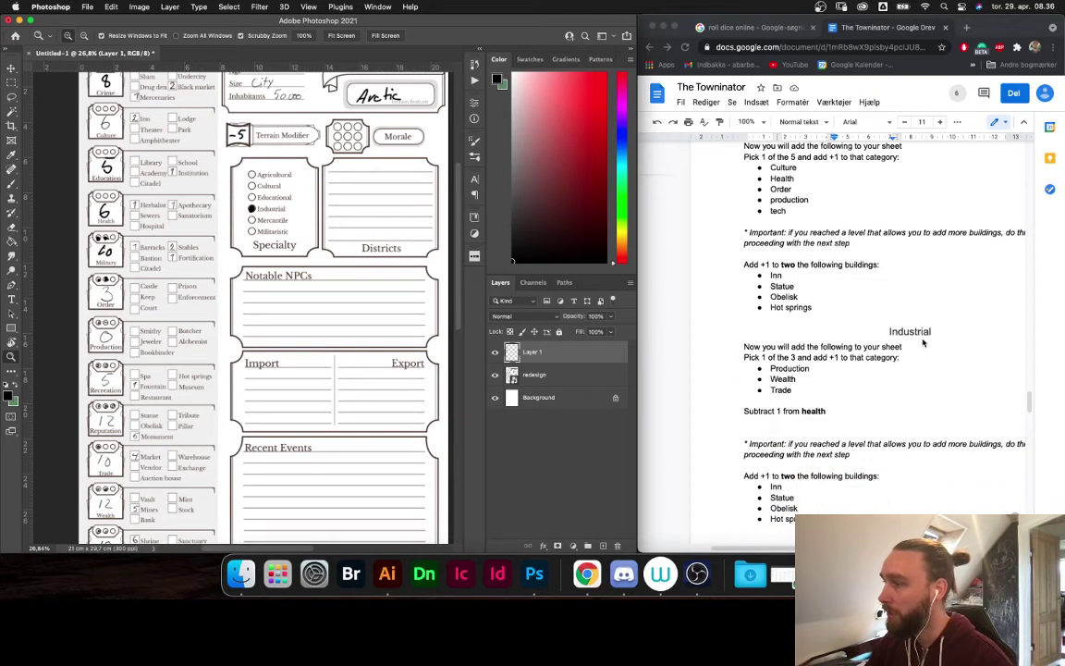
{"action": "scroll", "coordinate": [917, 350], "scroll_direction": "down", "scroll_amount": 5}
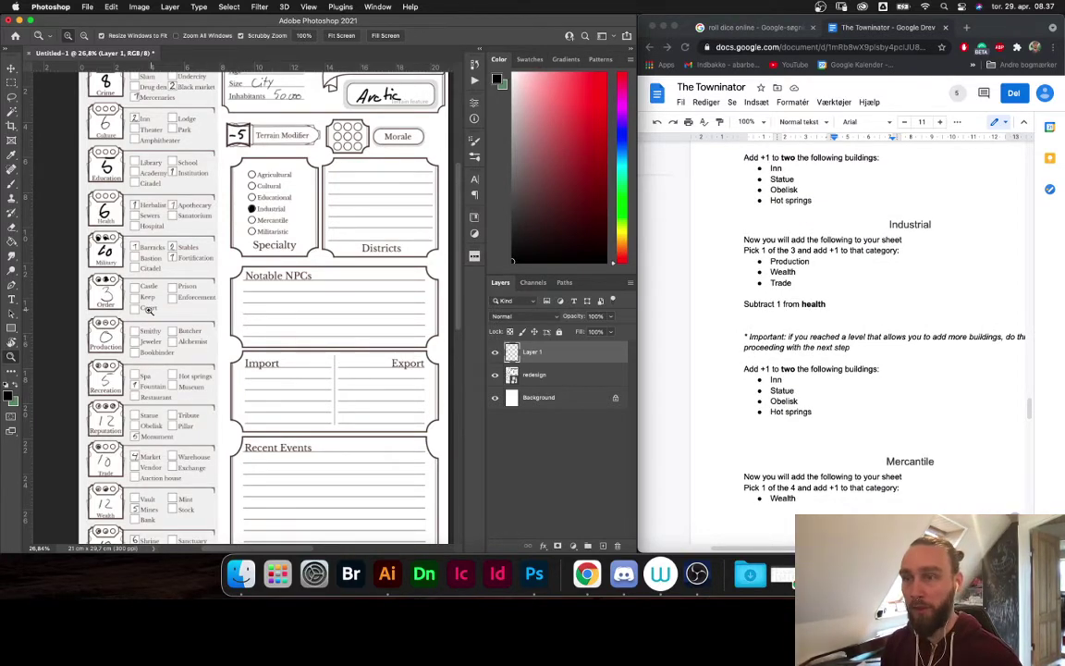
{"action": "left_click_drag", "start_coordinate": [135, 294], "coordinate": [162, 288]}
{"action": "mouse_move", "coordinate": [158, 243]}
{"action": "left_mouse_down"}
{"action": "mouse_move", "coordinate": [218, 297]}
{"action": "mouse_move", "coordinate": [253, 356]}
{"action": "mouse_move", "coordinate": [198, 235]}
{"action": "mouse_move", "coordinate": [158, 222]}
{"action": "mouse_move", "coordinate": [181, 253]}
{"action": "mouse_move", "coordinate": [170, 256]}
{"action": "mouse_move", "coordinate": [190, 225]}
{"action": "left_mouse_up"}
{"action": "key", "text": "e"}
{"action": "key", "text": "b"}
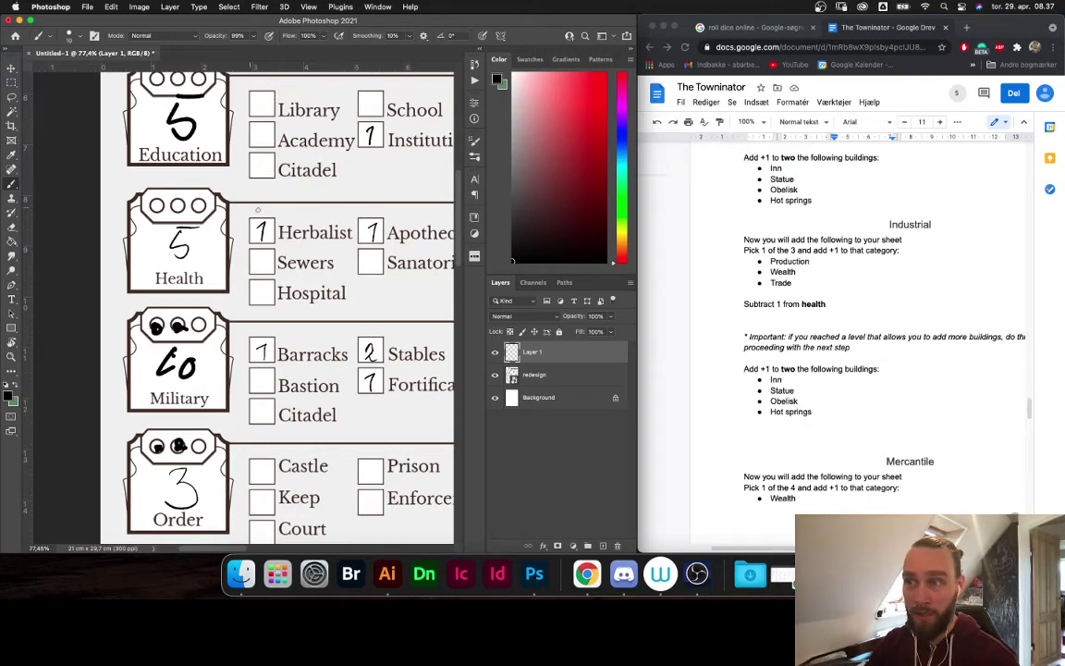
Check the building points table in the rules document and erase the Health point beside Apothecary
{"action": "left_click_drag", "start_coordinate": [1029, 413], "coordinate": [1010, 237]}
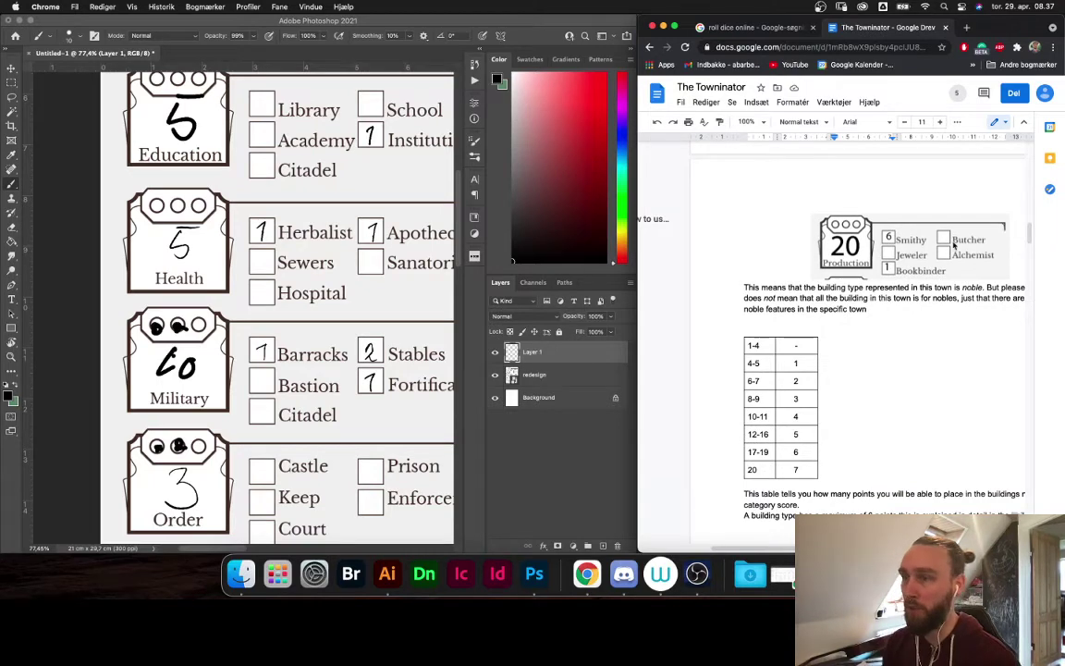
{"action": "left_click", "coordinate": [480, 325]}
{"action": "scroll", "coordinate": [308, 294], "scroll_direction": "right", "scroll_amount": 3}
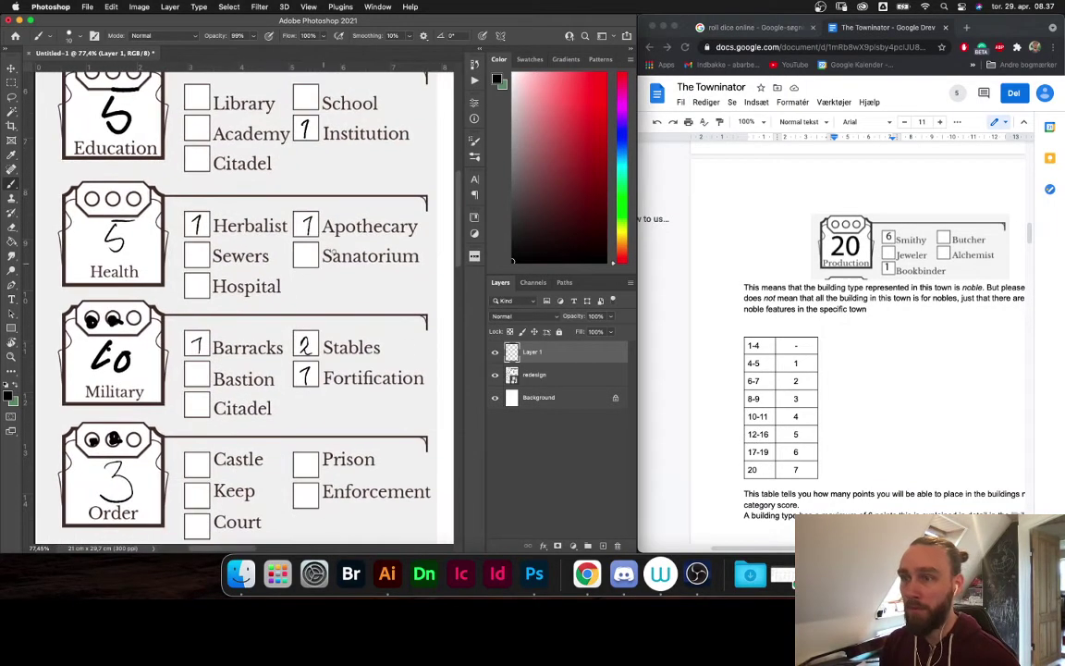
{"action": "key", "text": "e"}
{"action": "left_click", "coordinate": [309, 222]}
{"action": "key", "text": "z"}
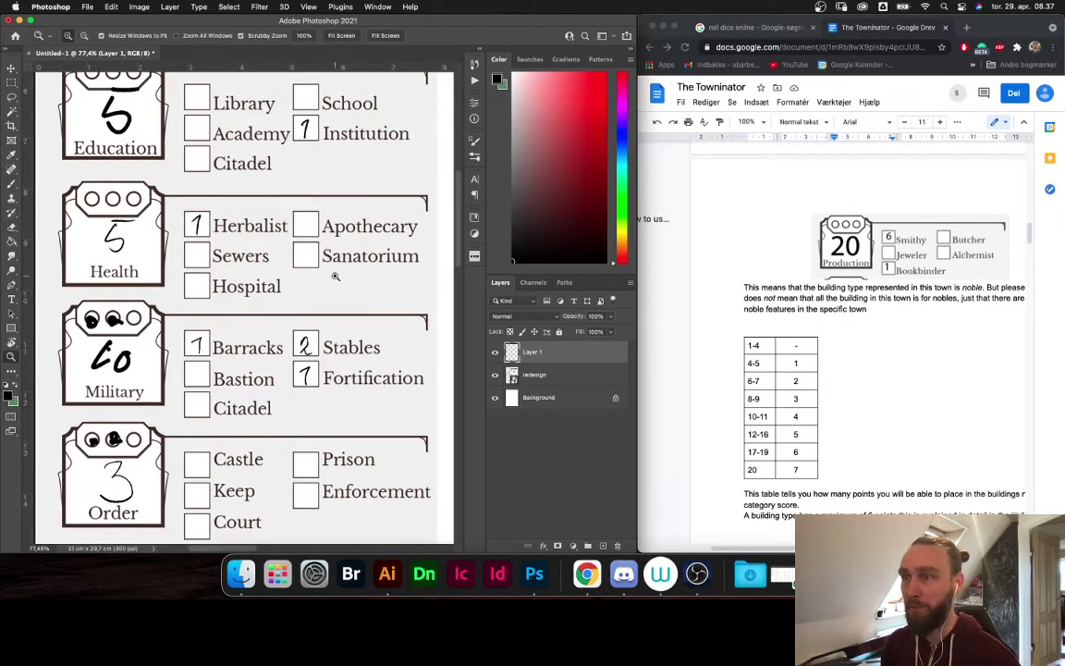
{"action": "left_click_drag", "start_coordinate": [334, 276], "coordinate": [311, 277]}
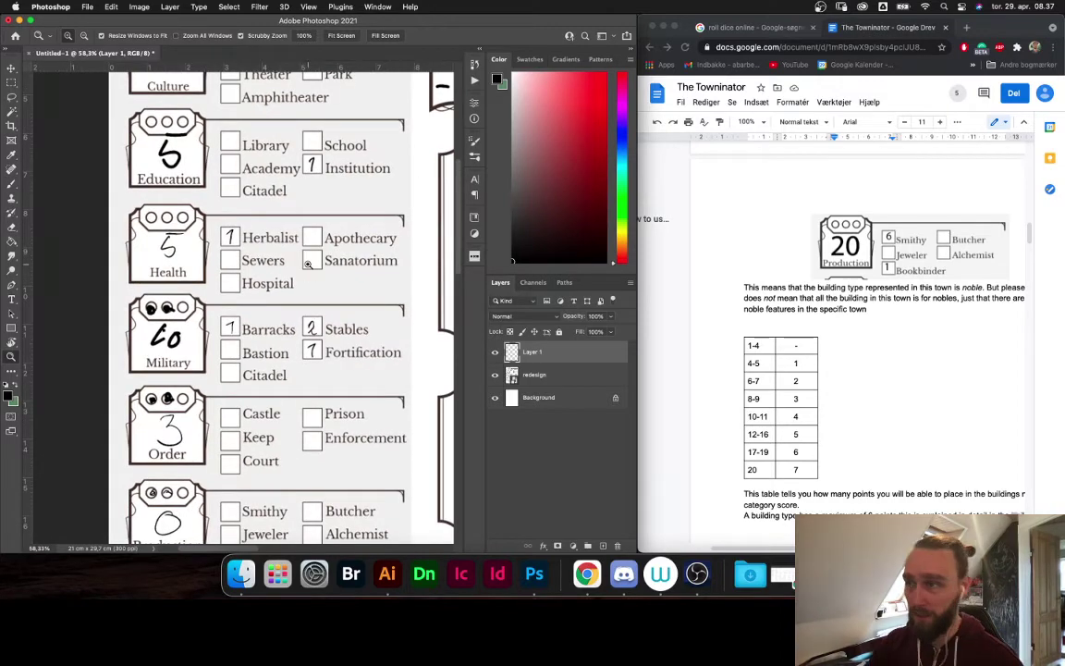
Apply the Industrial bonus from the rules document by rewriting the Production score as 1 and darkening its first two circles
{"action": "left_click_drag", "start_coordinate": [1035, 237], "coordinate": [1061, 410]}
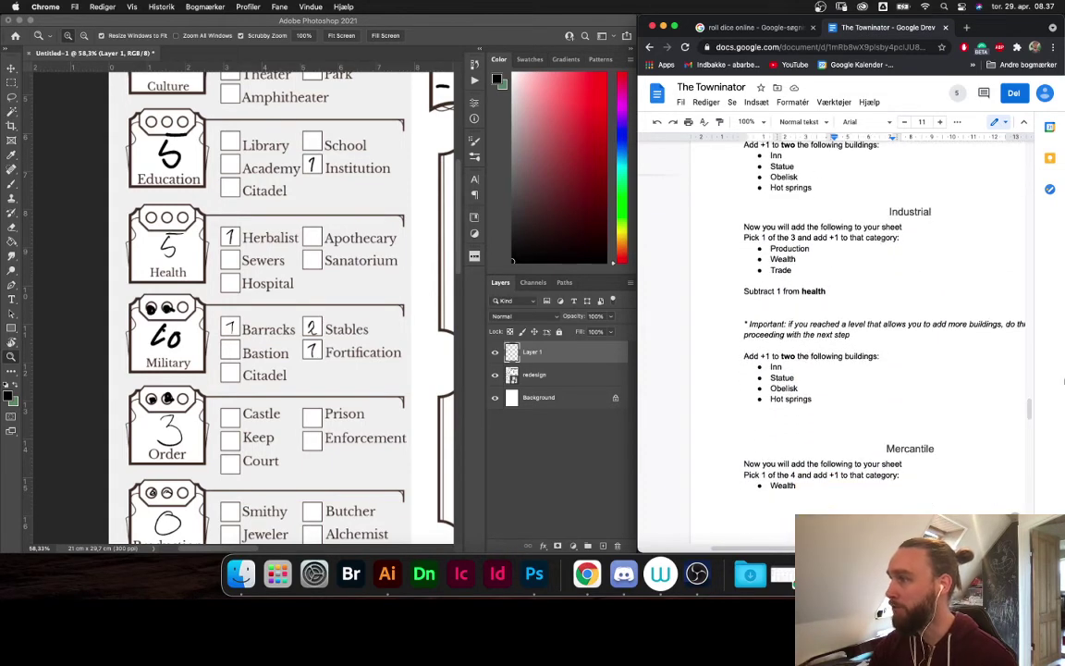
{"action": "left_click", "coordinate": [473, 322]}
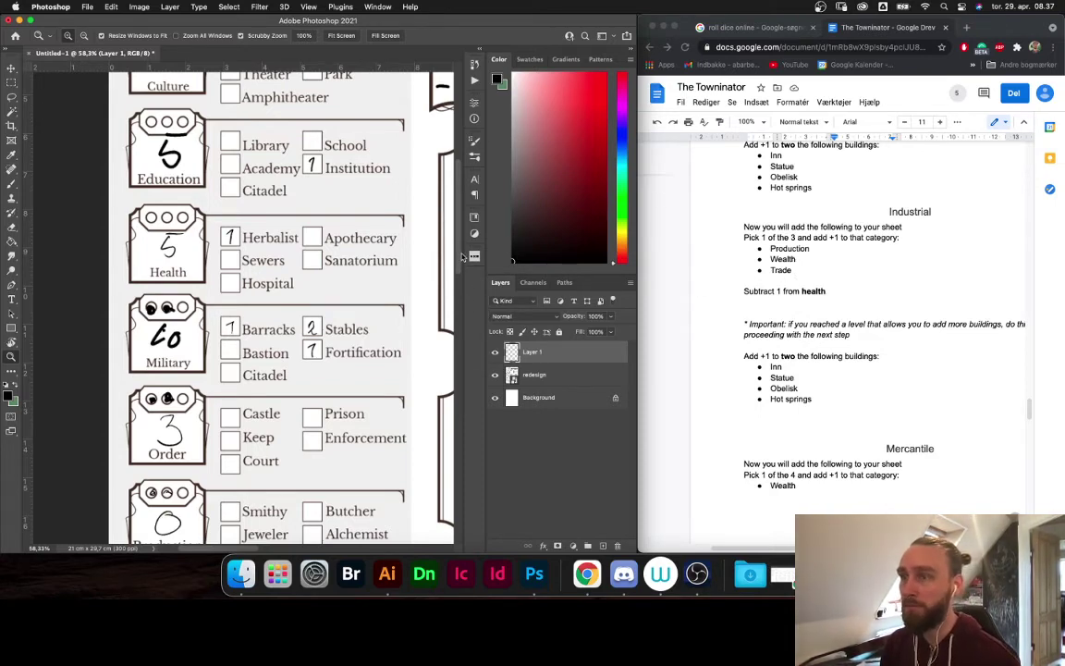
{"action": "scroll", "coordinate": [311, 283], "scroll_direction": "down", "scroll_amount": 10}
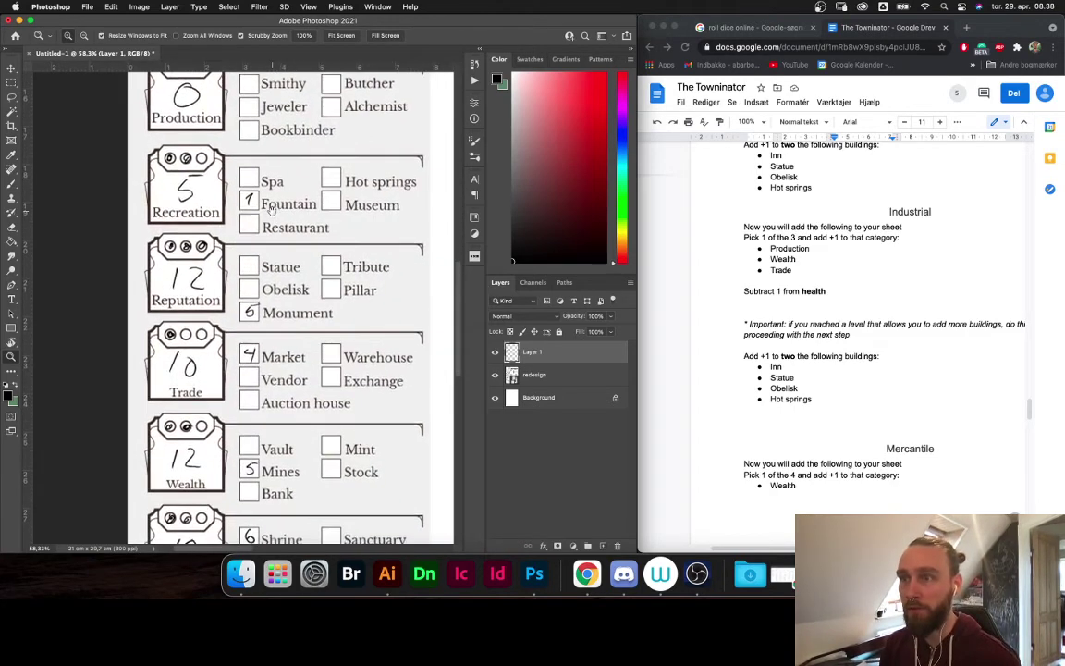
{"action": "scroll", "coordinate": [272, 209], "scroll_direction": "up", "scroll_amount": 3}
{"action": "key", "text": "e"}
{"action": "left_click_drag", "start_coordinate": [185, 196], "coordinate": [187, 222]}
{"action": "key", "text": "b"}
{"action": "scroll", "coordinate": [304, 194], "scroll_direction": "up", "scroll_amount": 2}
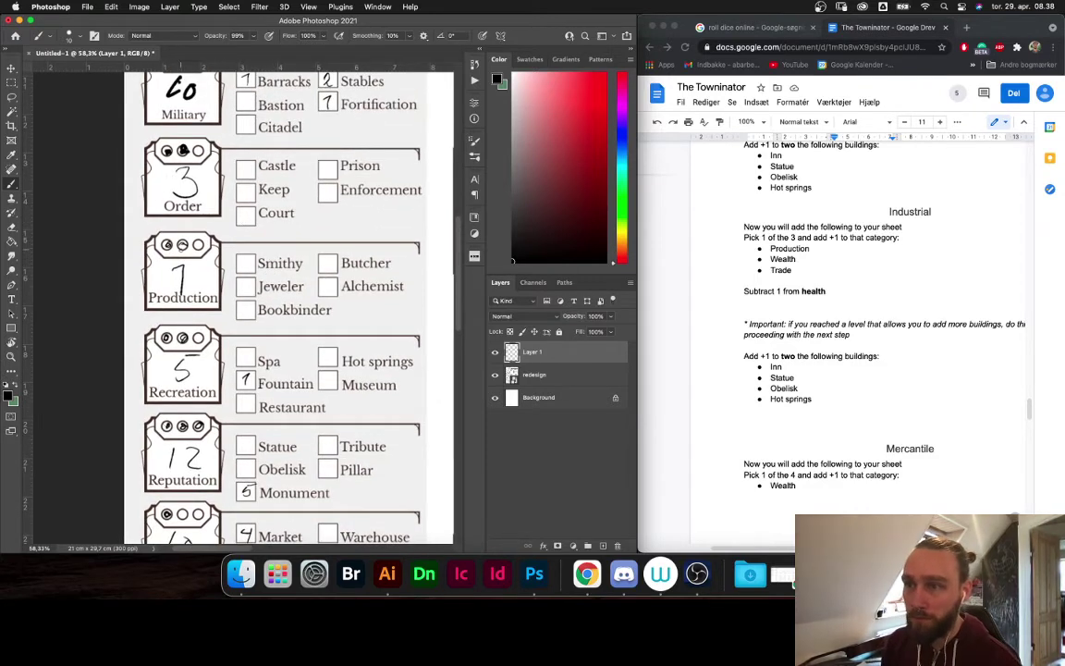
{"action": "left_click_drag", "start_coordinate": [181, 242], "coordinate": [184, 246]}
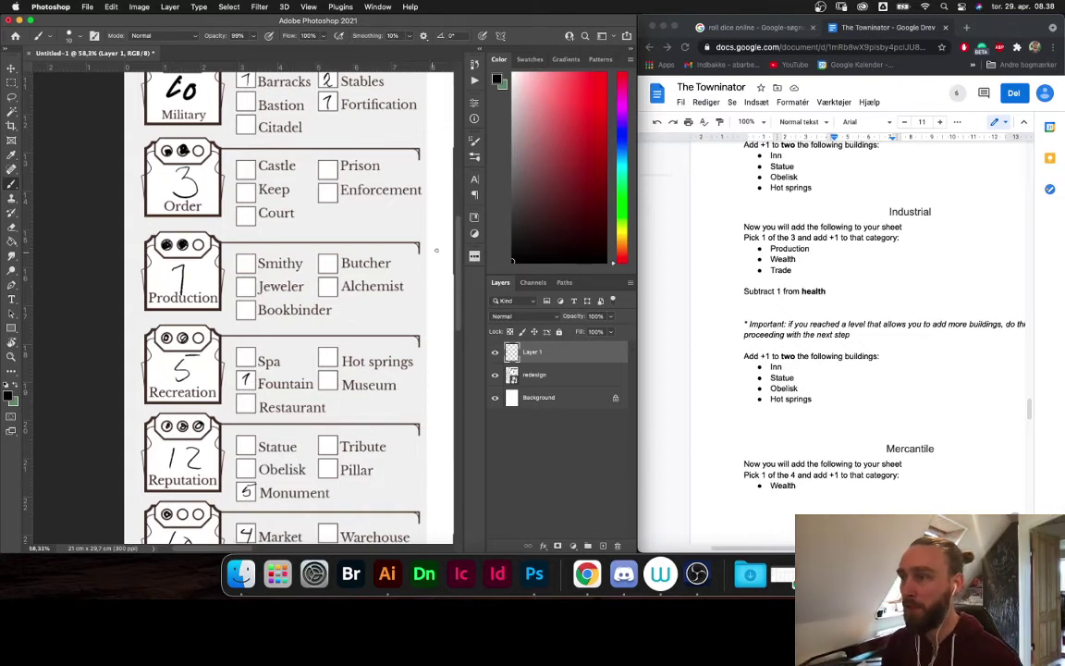
{"action": "scroll", "coordinate": [452, 272], "scroll_direction": "up", "scroll_amount": 5}
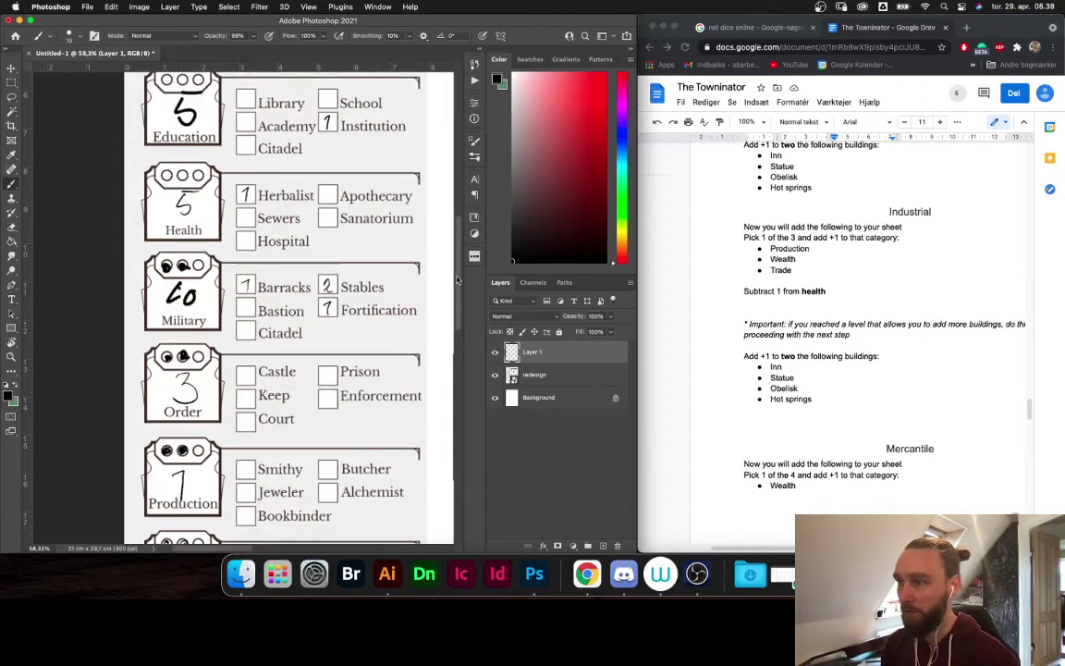
Apply the Industrial building bonus by writing 1 beside Hot springs and rewriting the Inn points as 3
{"action": "scroll", "coordinate": [457, 285], "scroll_direction": "down", "scroll_amount": 2}
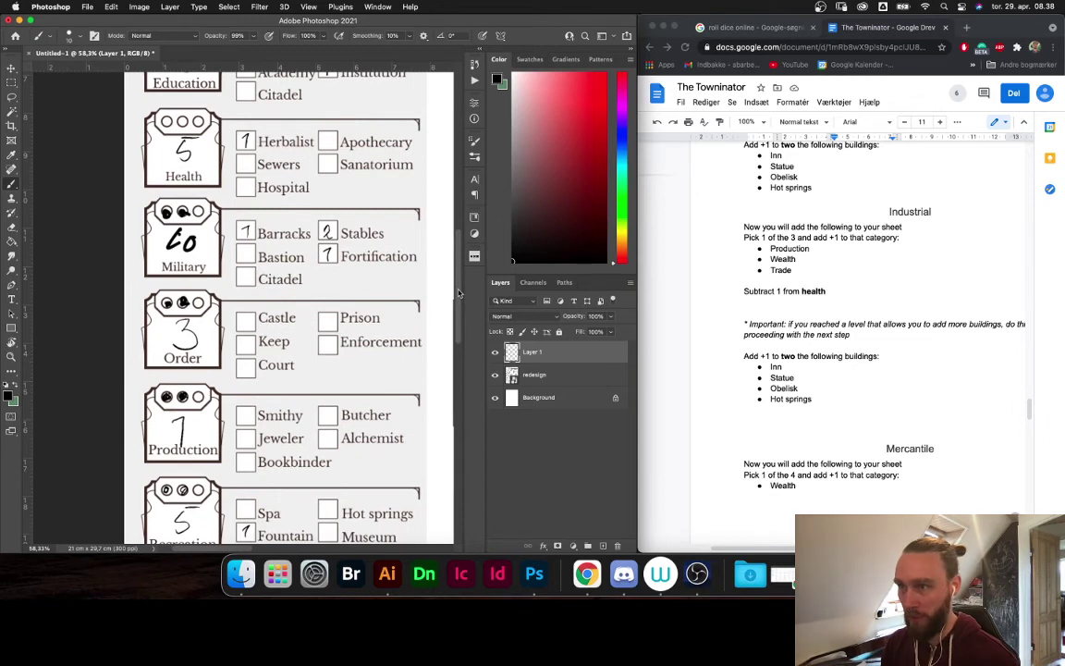
{"action": "scroll", "coordinate": [458, 293], "scroll_direction": "down", "scroll_amount": 6}
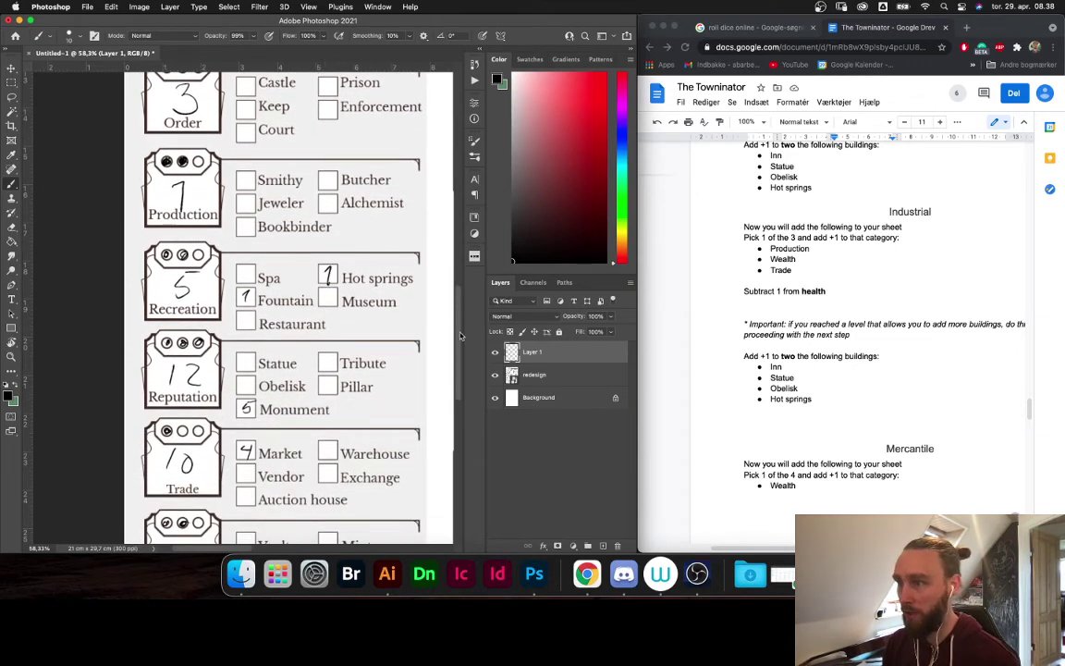
{"action": "scroll", "coordinate": [460, 333], "scroll_direction": "up", "scroll_amount": 2}
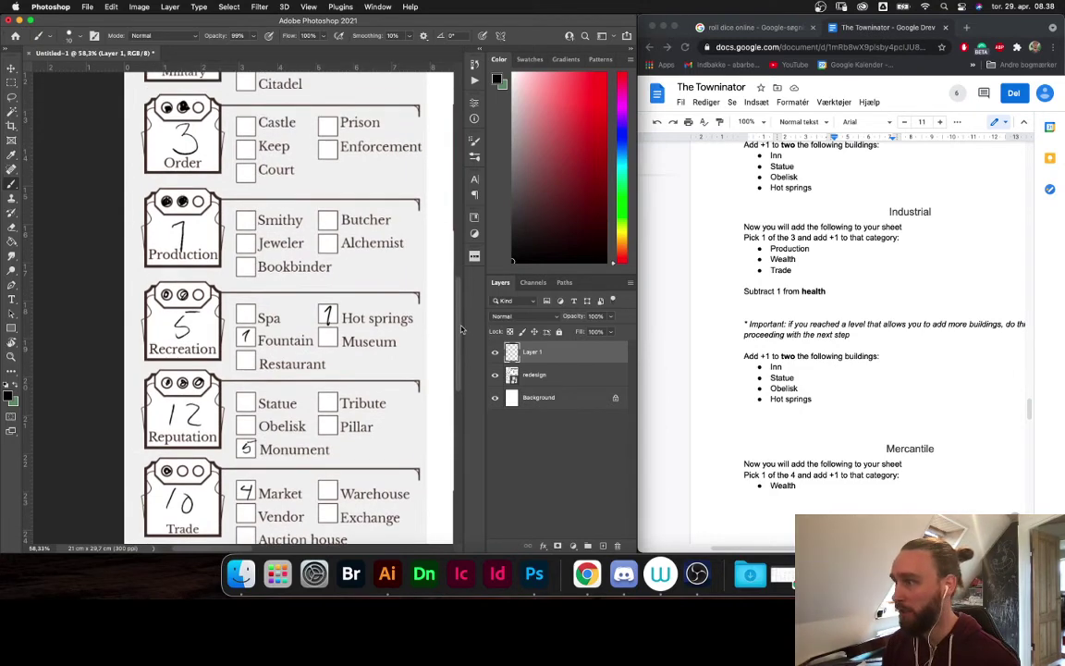
{"action": "scroll", "coordinate": [462, 329], "scroll_direction": "up", "scroll_amount": 5}
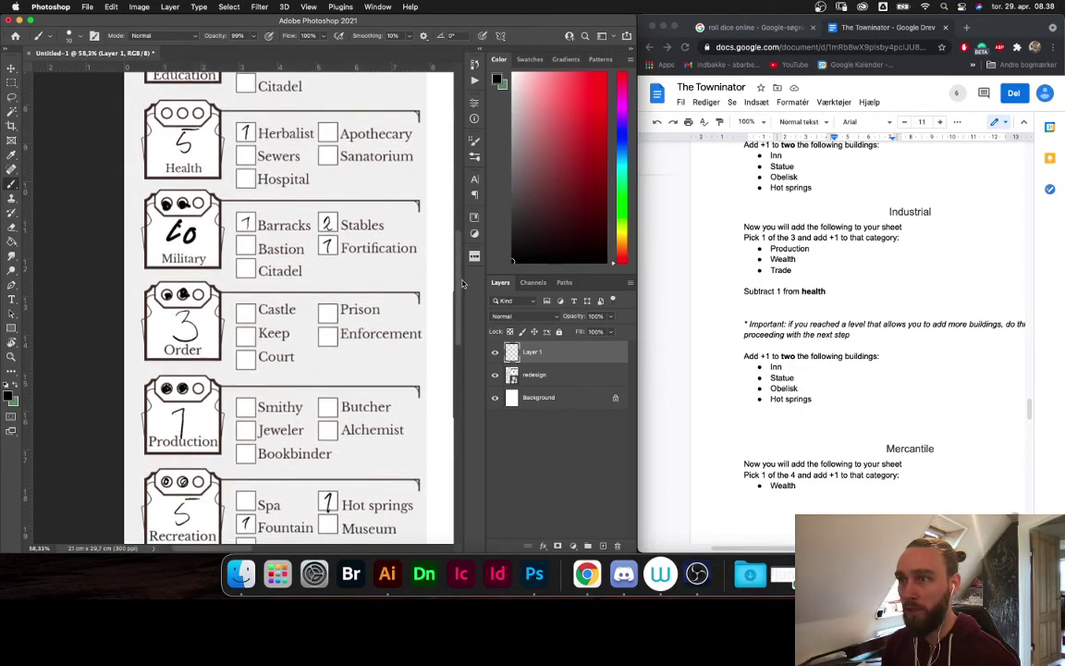
{"action": "scroll", "coordinate": [464, 284], "scroll_direction": "down", "scroll_amount": 4}
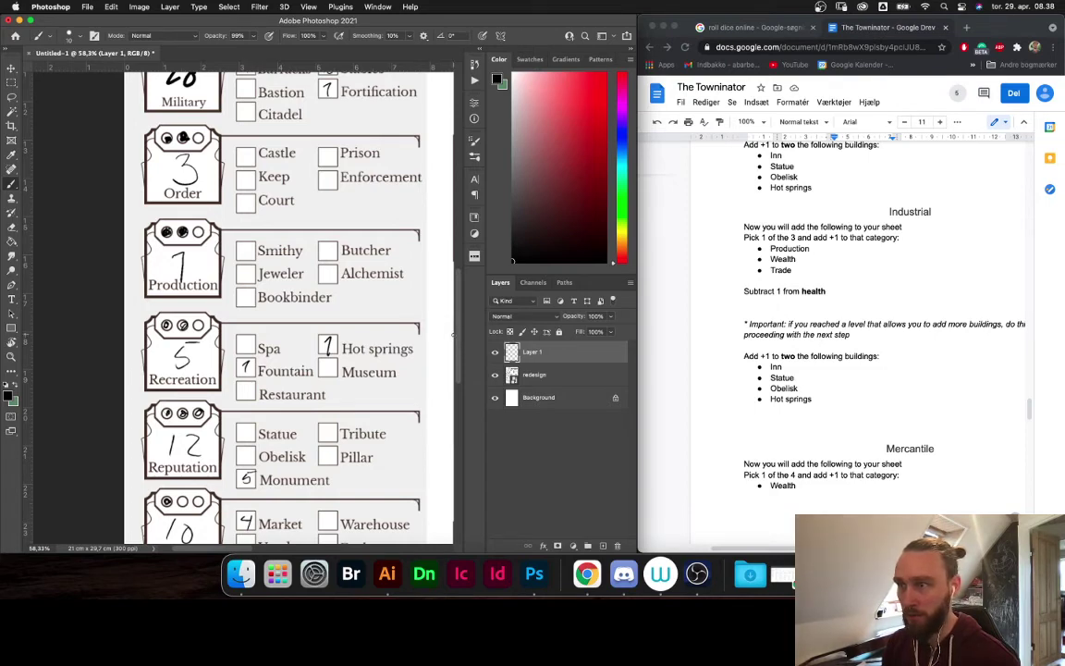
{"action": "scroll", "coordinate": [457, 335], "scroll_direction": "up", "scroll_amount": 8}
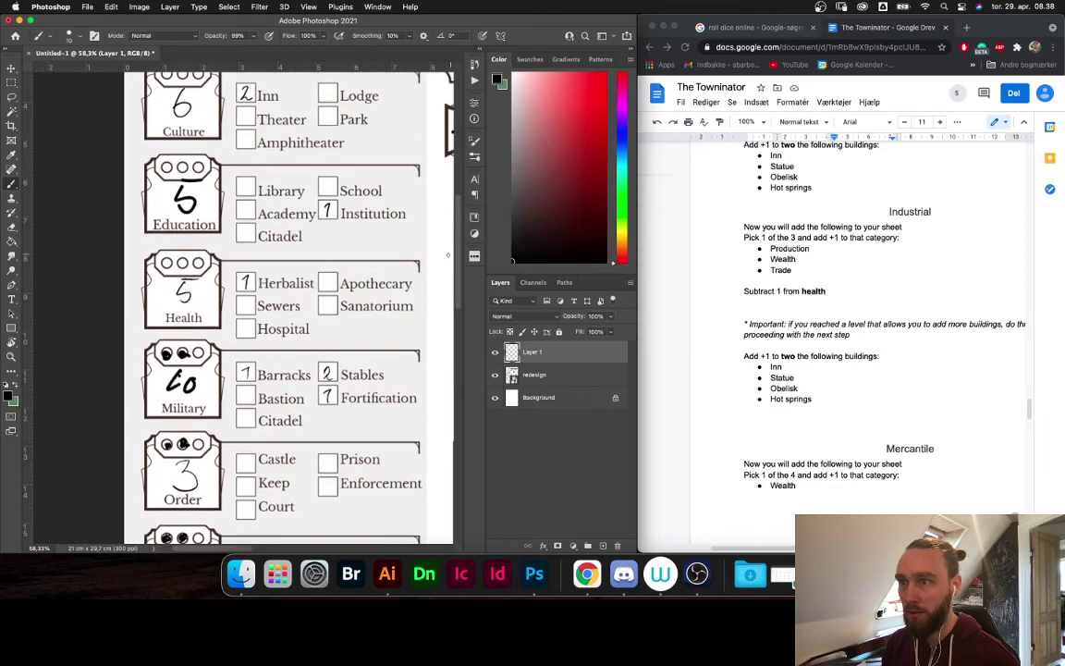
{"action": "scroll", "coordinate": [459, 277], "scroll_direction": "up", "scroll_amount": 4}
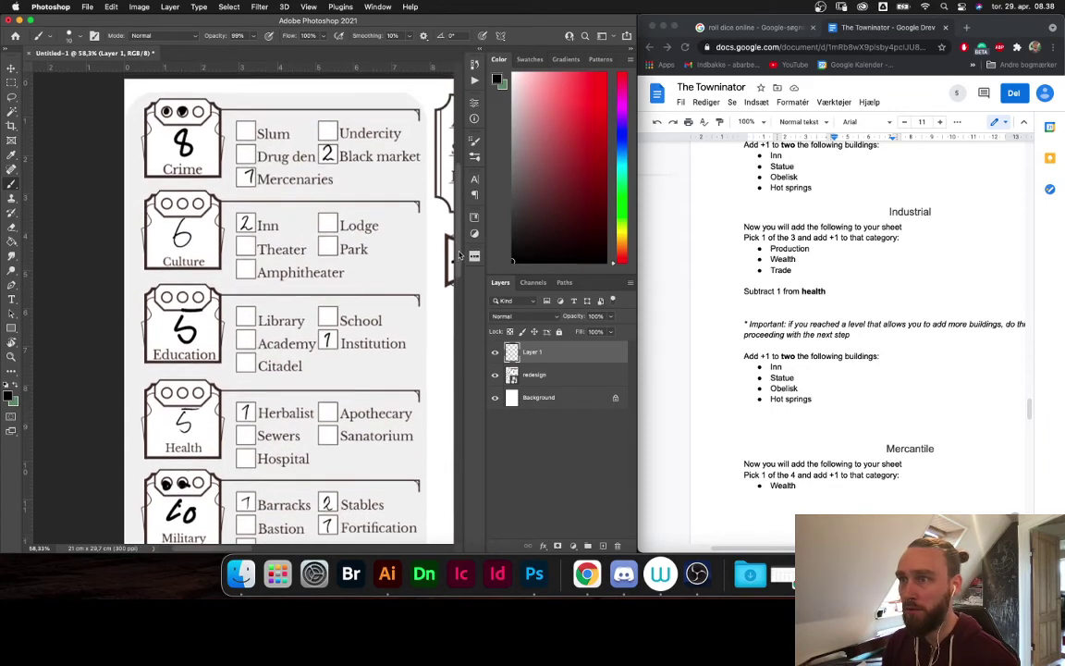
{"action": "left_click_drag", "start_coordinate": [243, 211], "coordinate": [246, 219]}
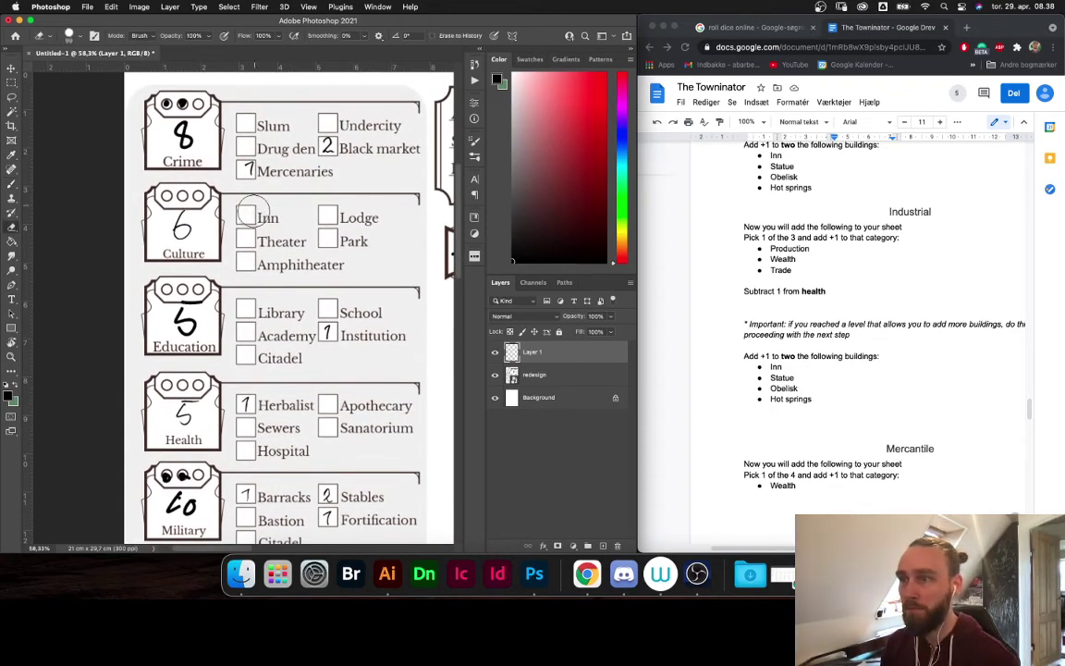
Check the rest of the rules document through Import/export and look over the whole town sheet, including the Morale circles
{"action": "key", "text": "z"}
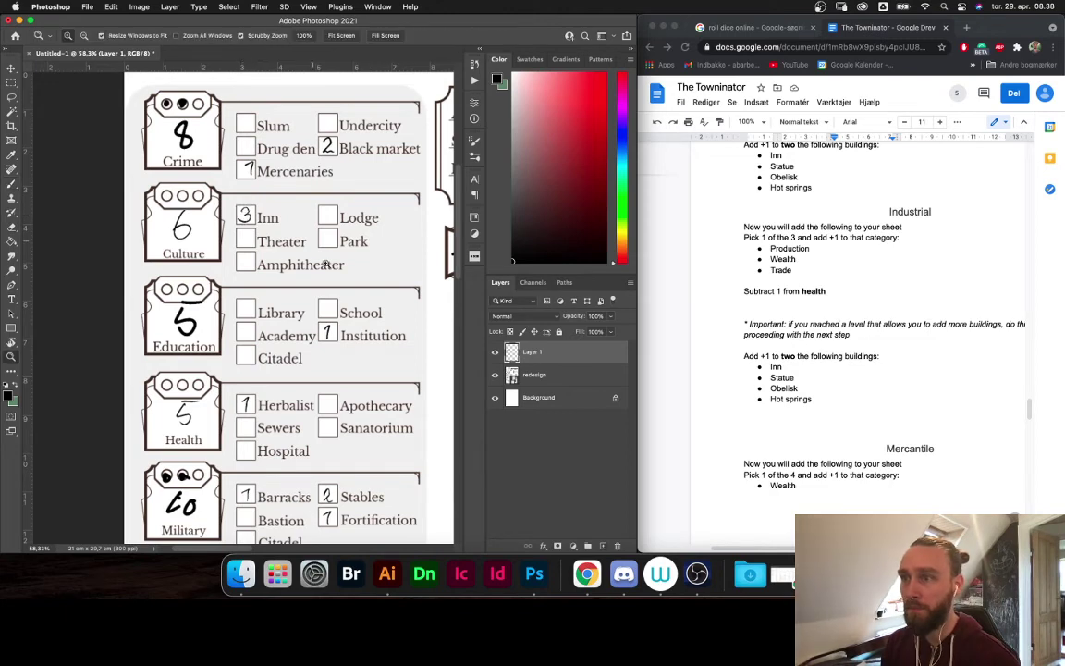
{"action": "left_click_drag", "start_coordinate": [375, 313], "coordinate": [343, 317]}
{"action": "left_click_drag", "start_coordinate": [352, 357], "coordinate": [325, 244]}
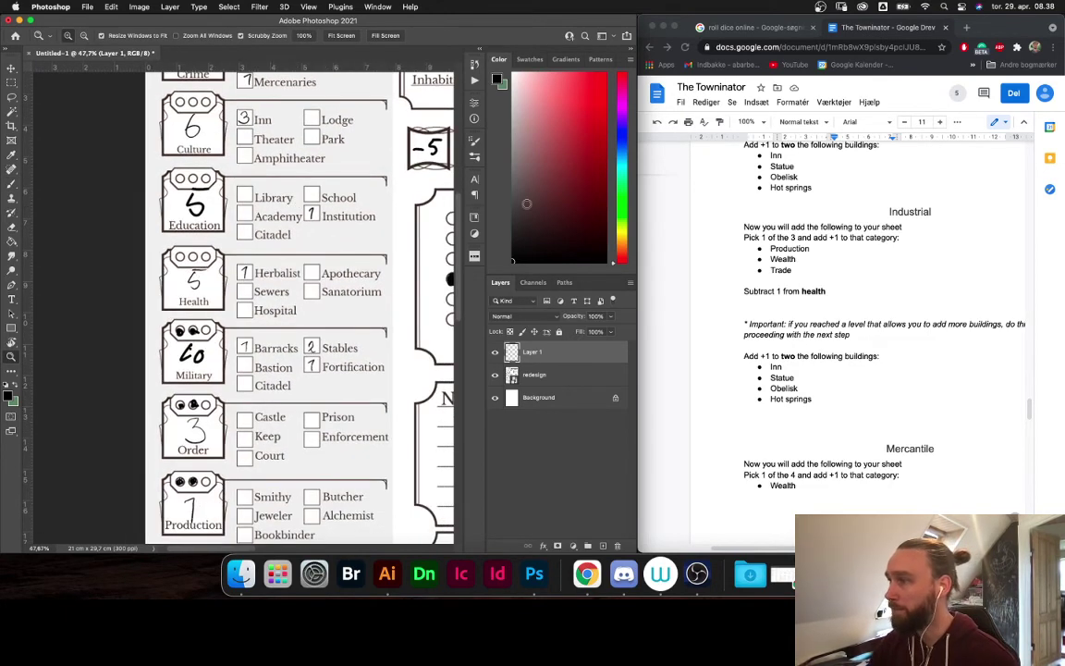
{"action": "scroll", "coordinate": [825, 343], "scroll_direction": "down", "scroll_amount": 6}
{"action": "scroll", "coordinate": [825, 343], "scroll_direction": "down", "scroll_amount": 3}
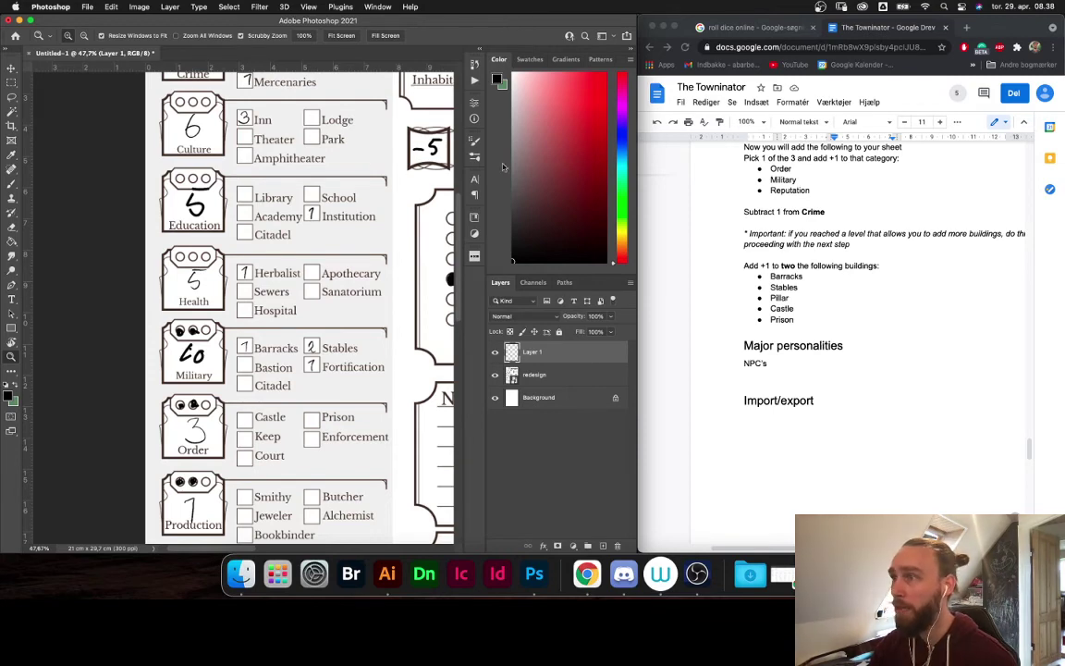
{"action": "left_click_drag", "start_coordinate": [183, 548], "coordinate": [251, 547]}
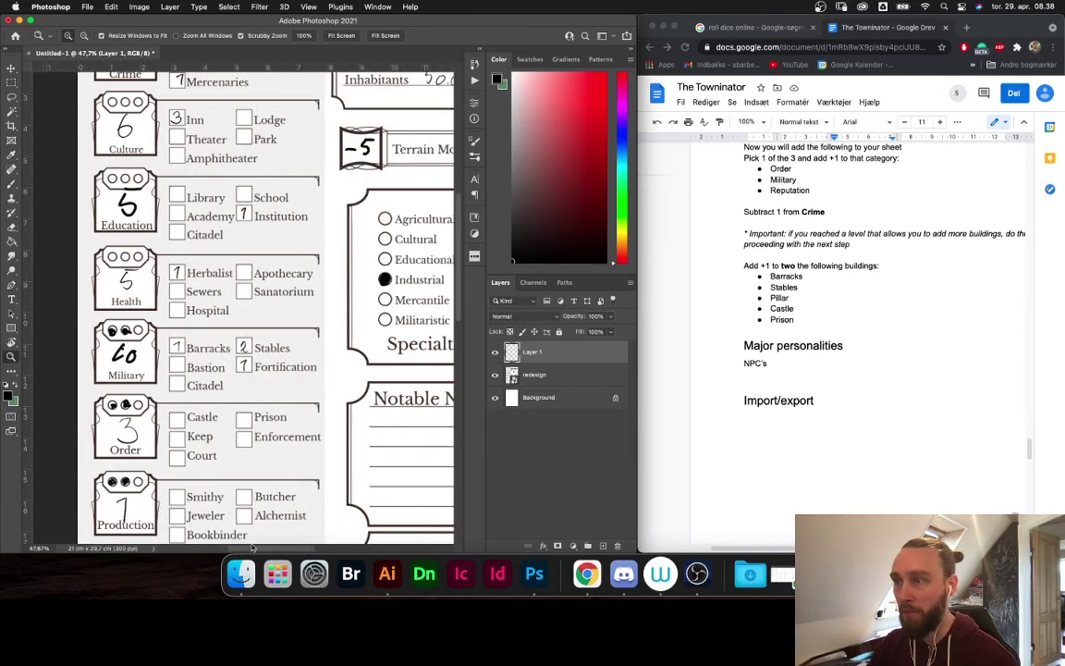
{"action": "scroll", "coordinate": [259, 328], "scroll_direction": "down", "scroll_amount": 5}
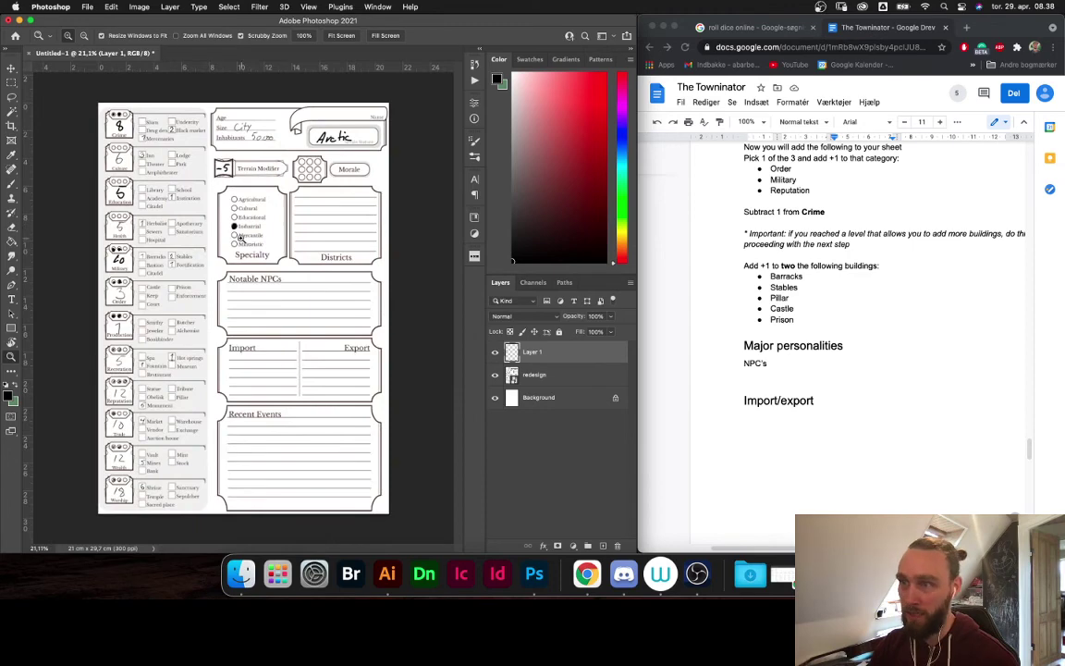
{"action": "scroll", "coordinate": [265, 219], "scroll_direction": "up", "scroll_amount": 1}
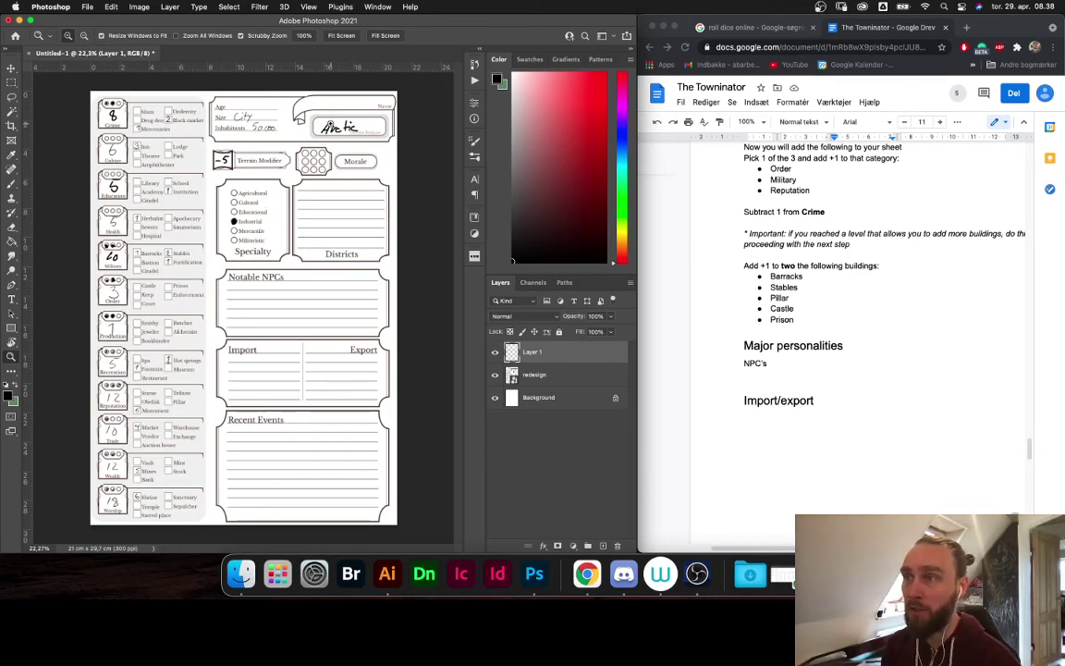
{"action": "scroll", "coordinate": [342, 145], "scroll_direction": "up", "scroll_amount": 8}
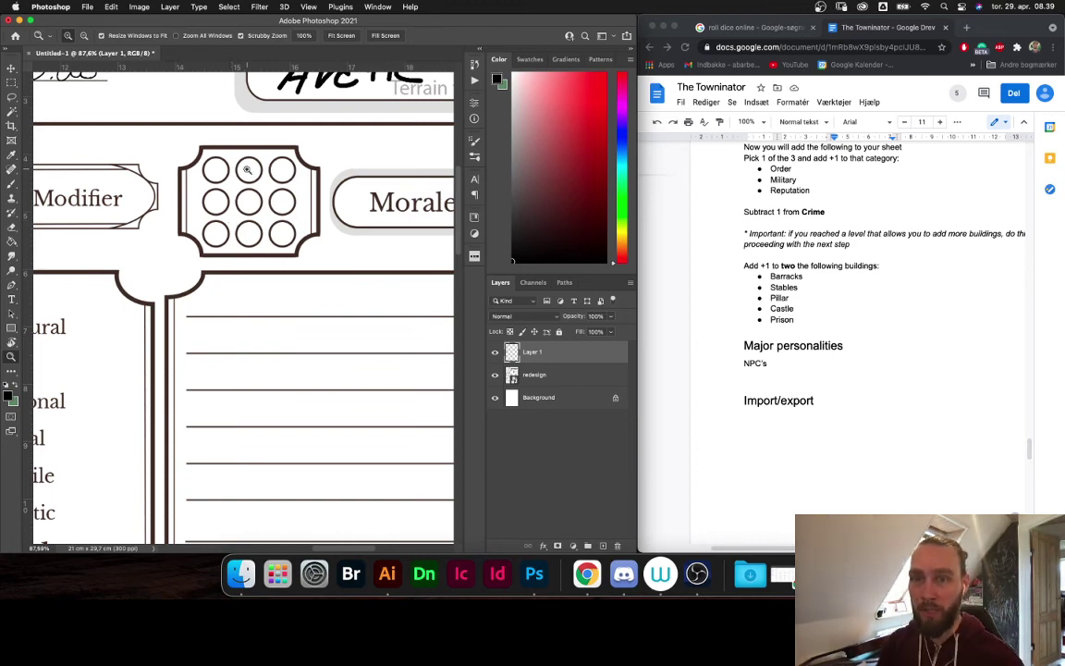
{"action": "scroll", "coordinate": [247, 169], "scroll_direction": "down", "scroll_amount": 6}
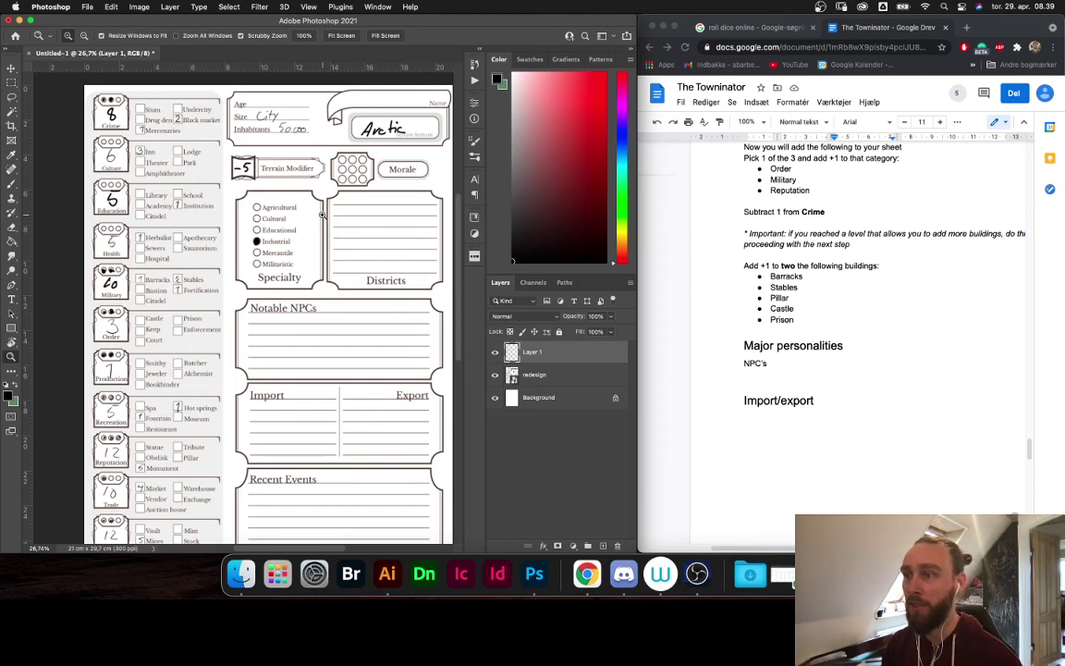
{"action": "scroll", "coordinate": [322, 349], "scroll_direction": "down", "scroll_amount": 3}
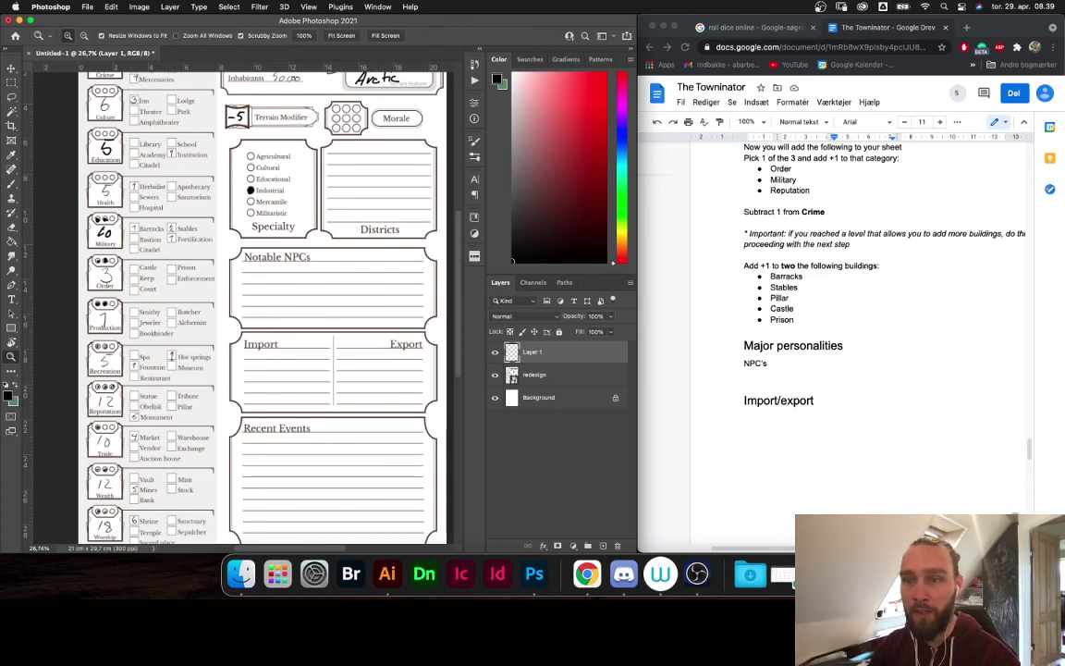
{"action": "key", "text": "super+Tab"}
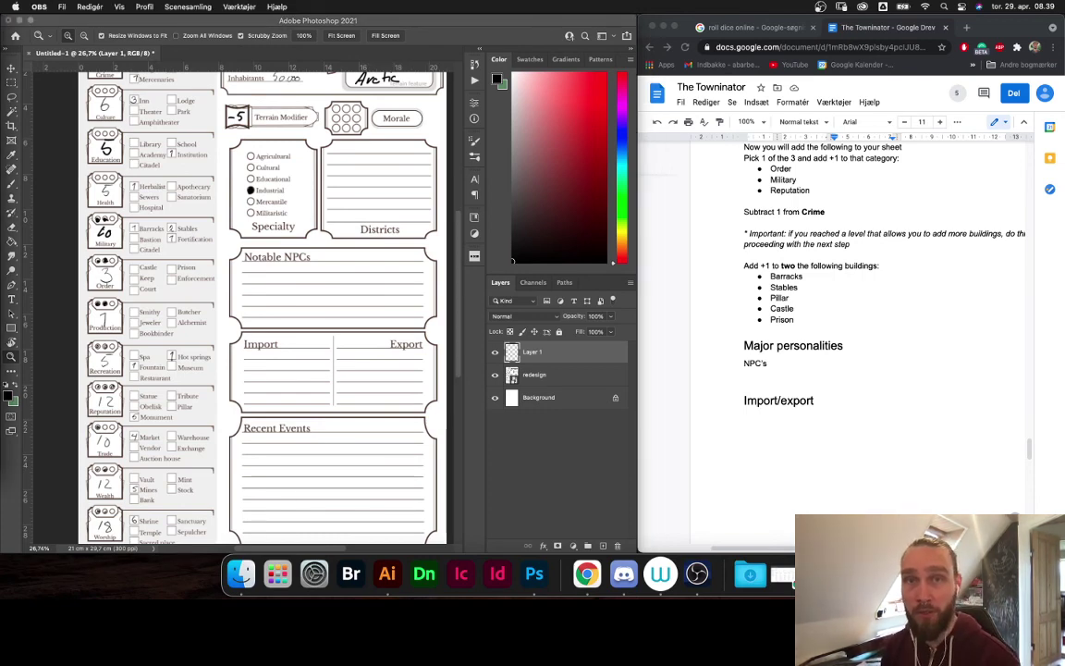